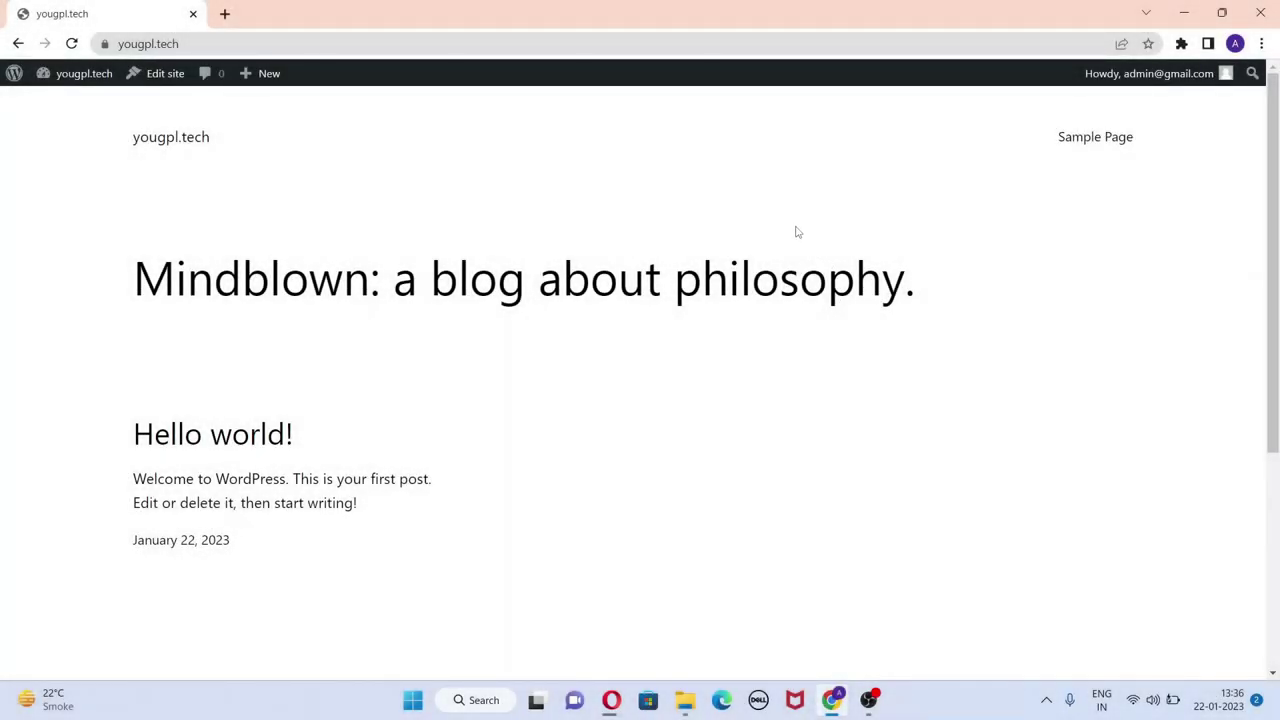
# - Open the WordPress admin dashboard of yougpl.tech from the site's front page
pyautogui.scroll(-1, 1273, 188)
pyautogui.scroll(-1, 1275, 185)
pyautogui.scroll(3, 1275, 185)
pyautogui.moveTo(85, 76)
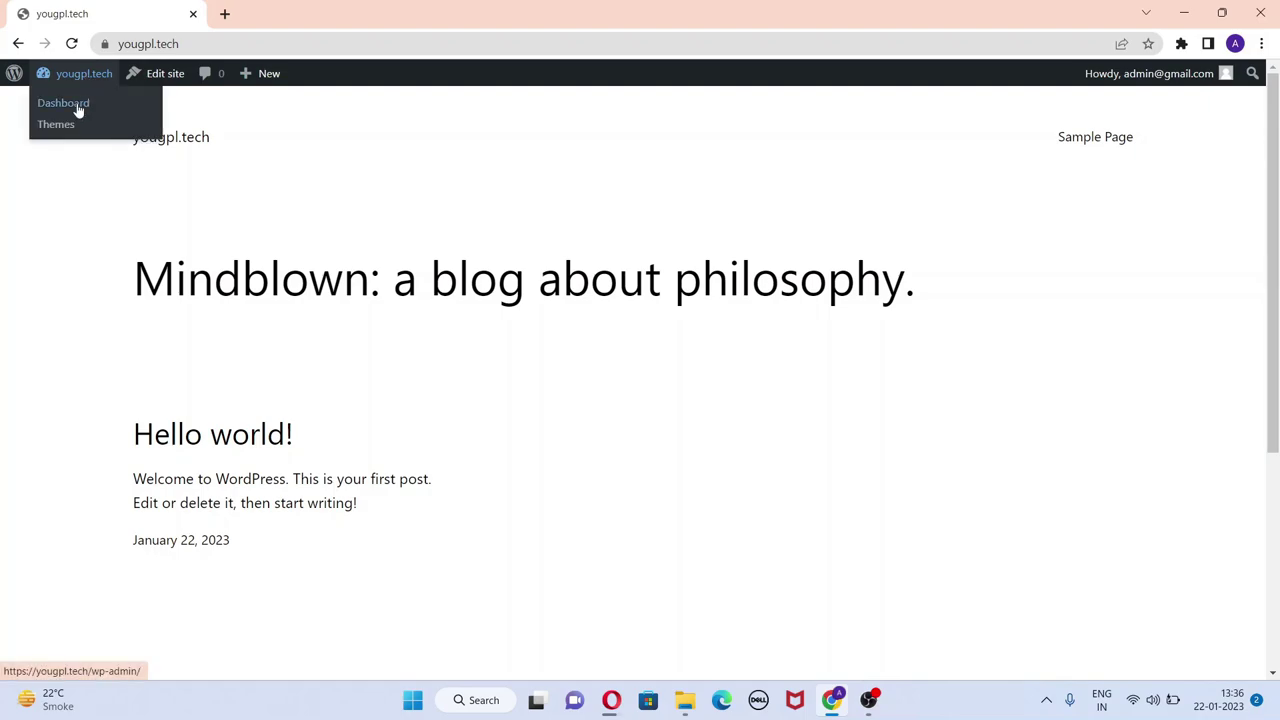
pyautogui.click(79, 108)
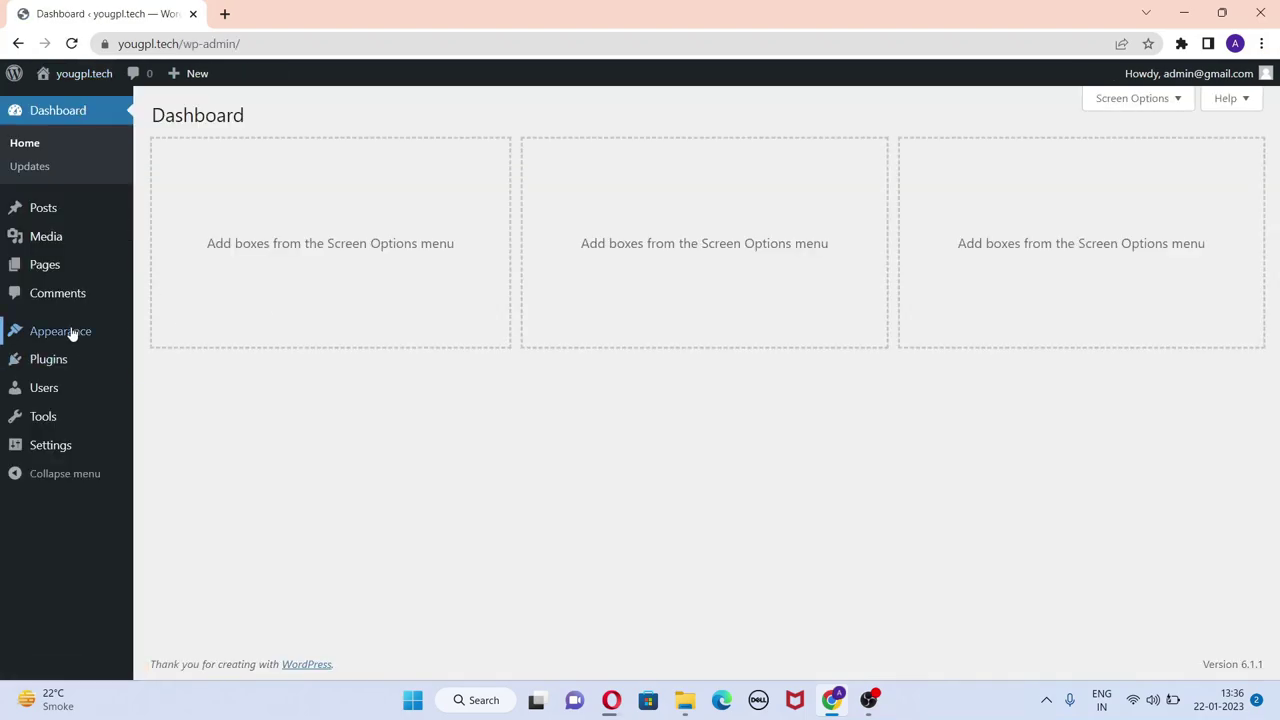
# - Go to the themes management page and open the upload form for adding a new theme from a zip
pyautogui.moveTo(89, 334)
pyautogui.click(160, 335)
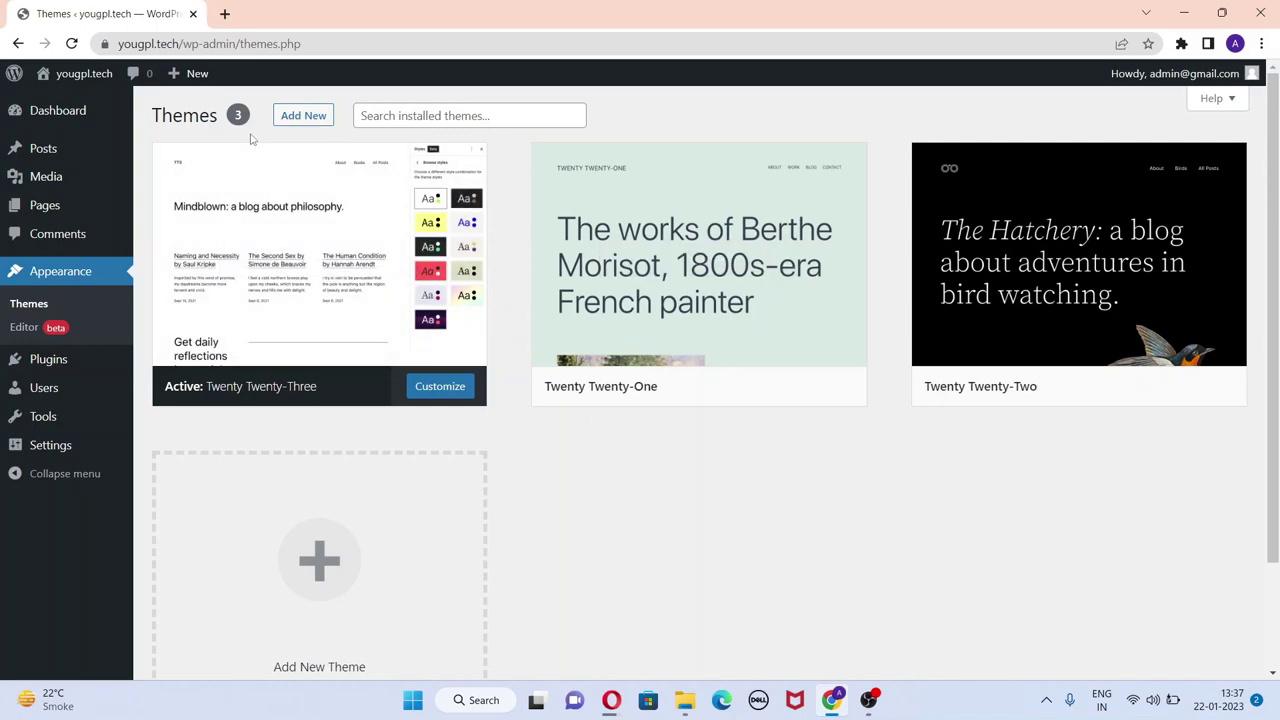
pyautogui.click(305, 115)
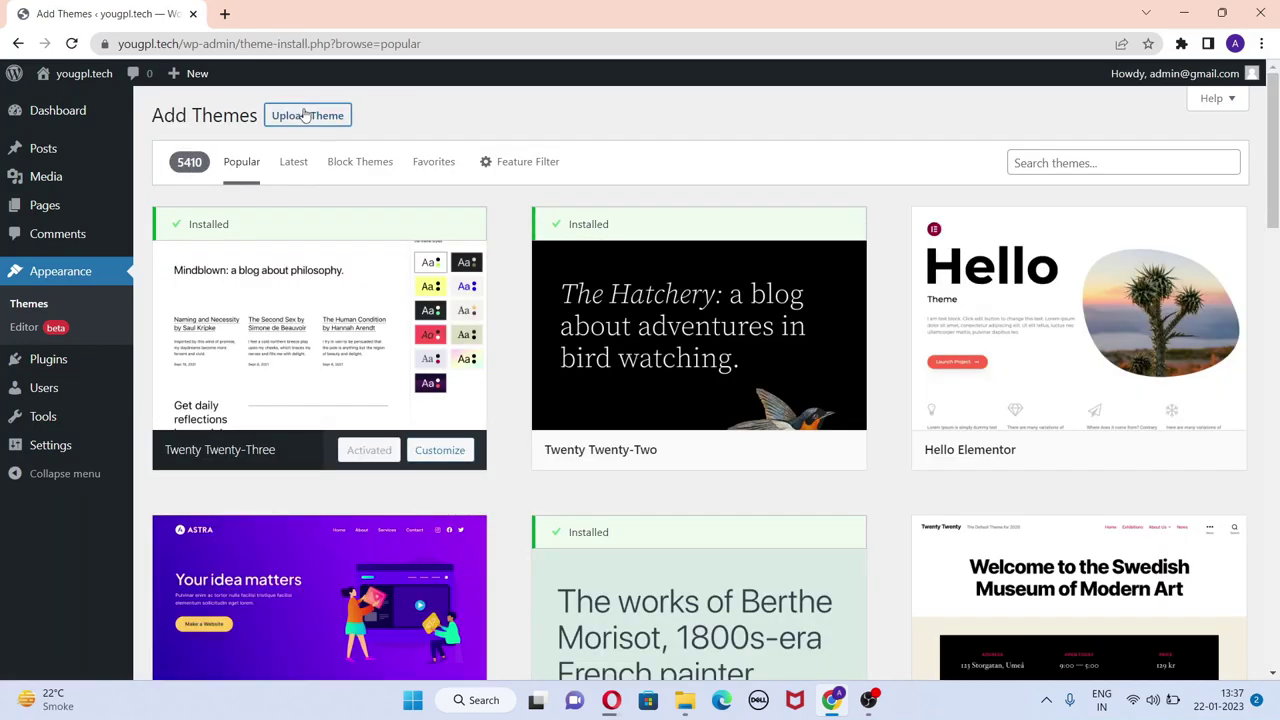
pyautogui.click(306, 115)
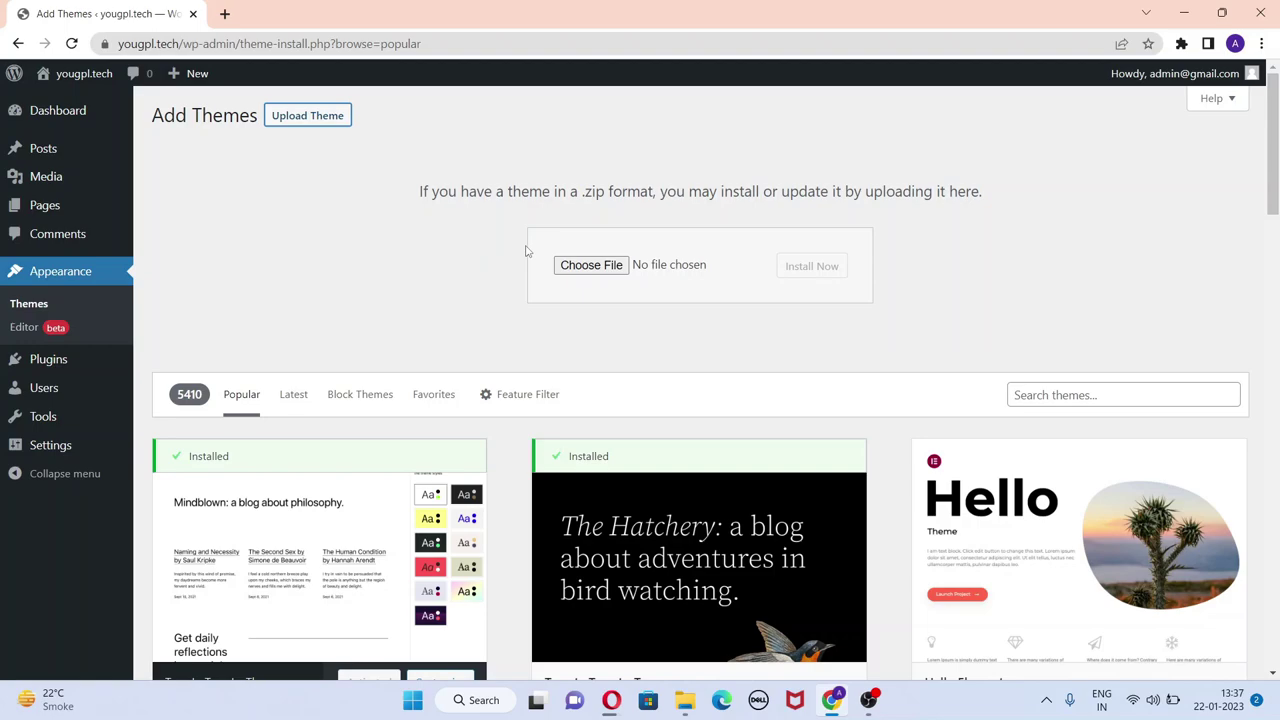
# - Search Google for "makaz" in a new tab and open the makaz.in website
pyautogui.click(224, 14)
pyautogui.click(566, 314)
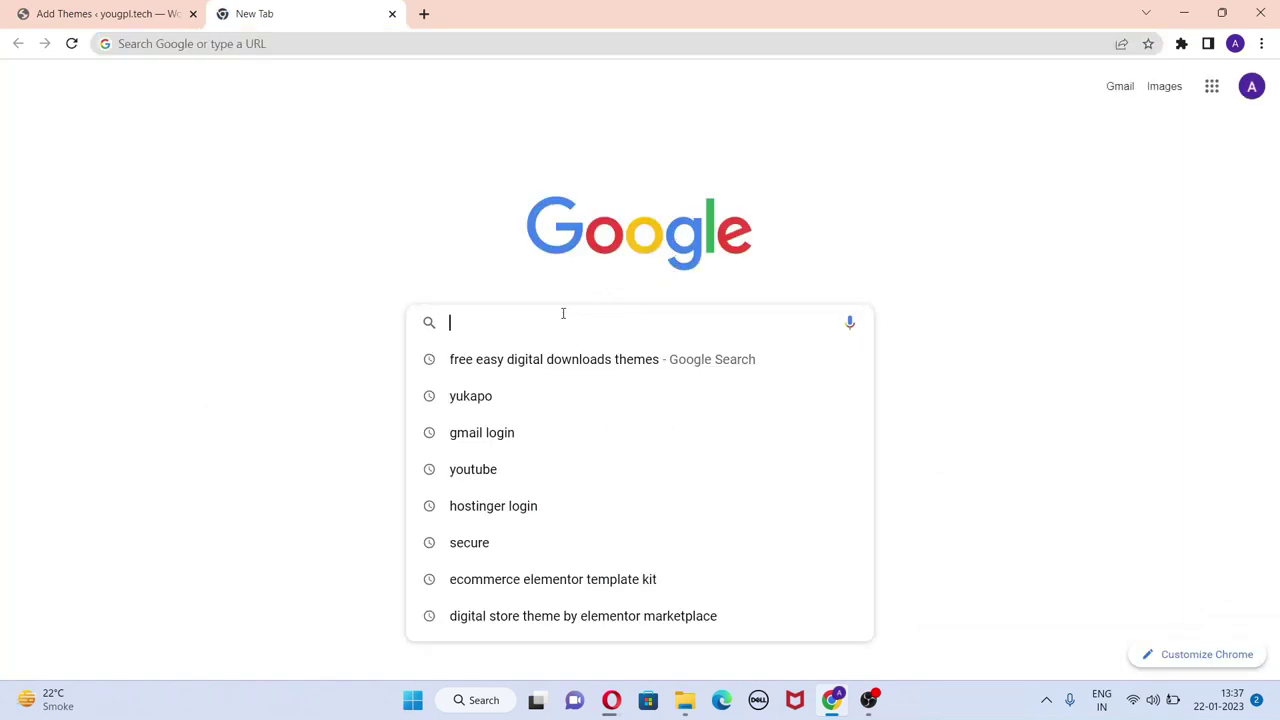
pyautogui.write('makaz')
pyautogui.press('Return')
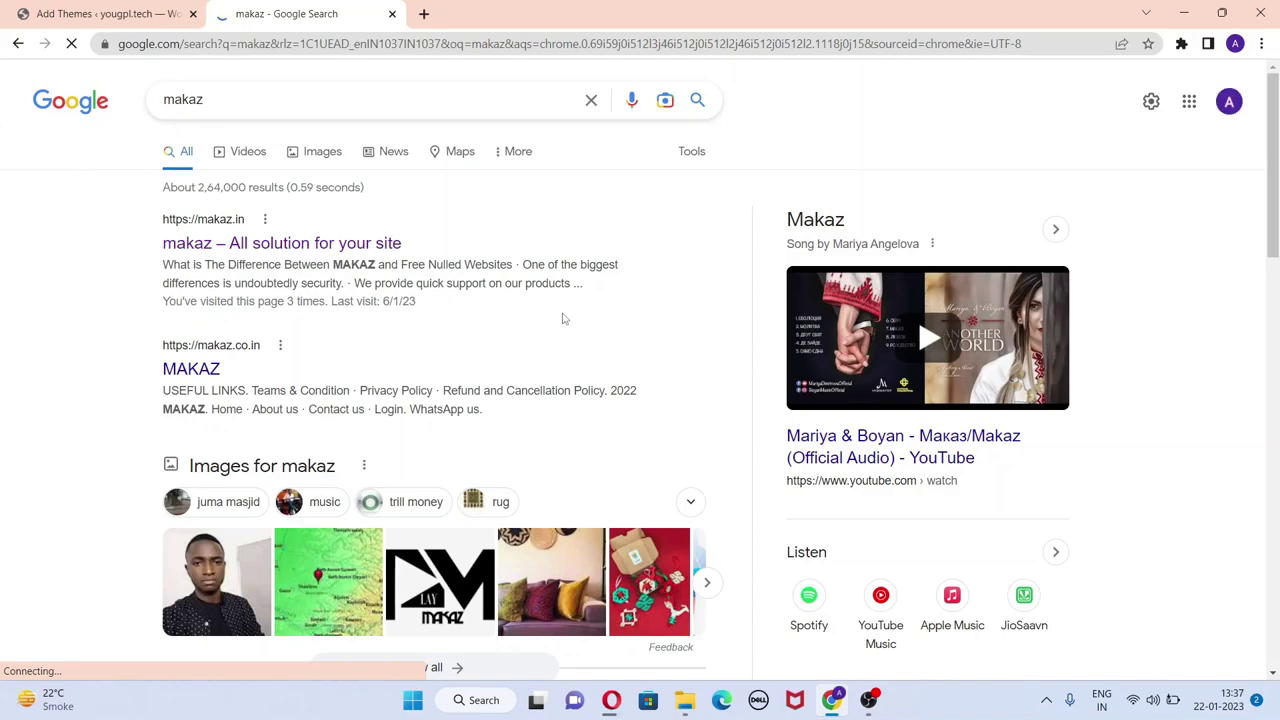
pyautogui.click(247, 245)
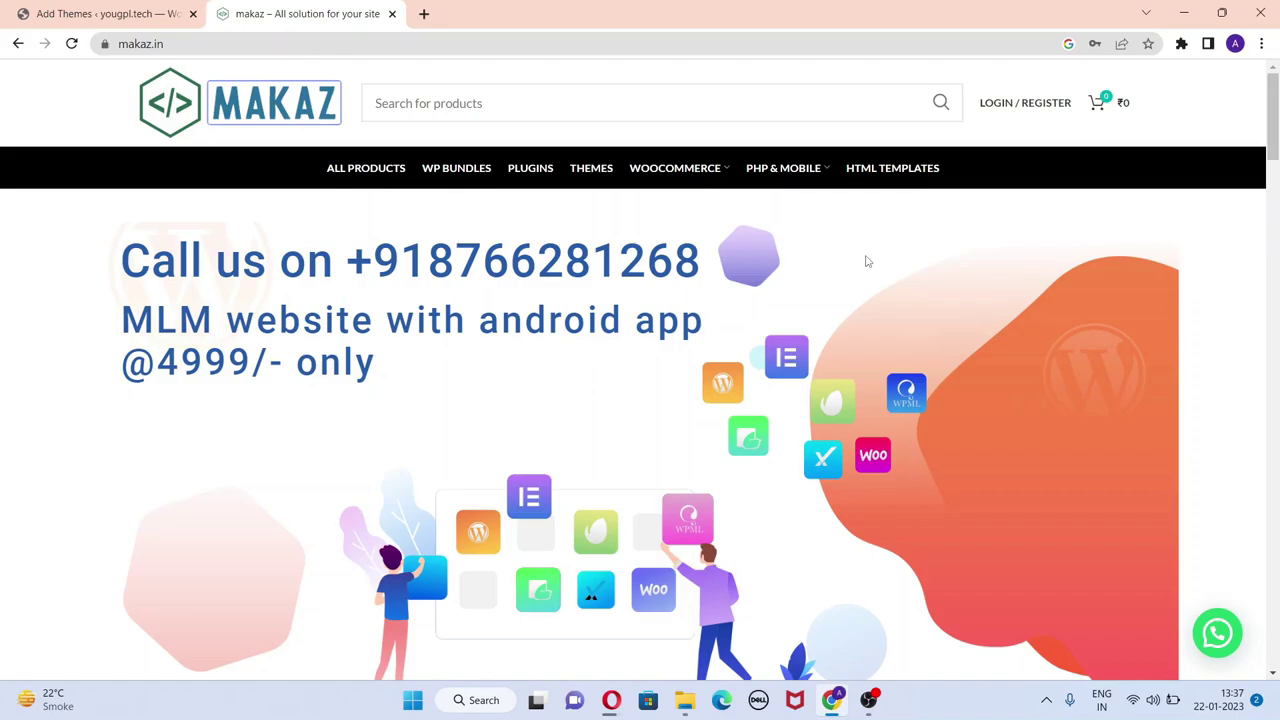
# - Look through the store's top selling products and browse its Themes category
pyautogui.scroll(-10, 1242, 130)
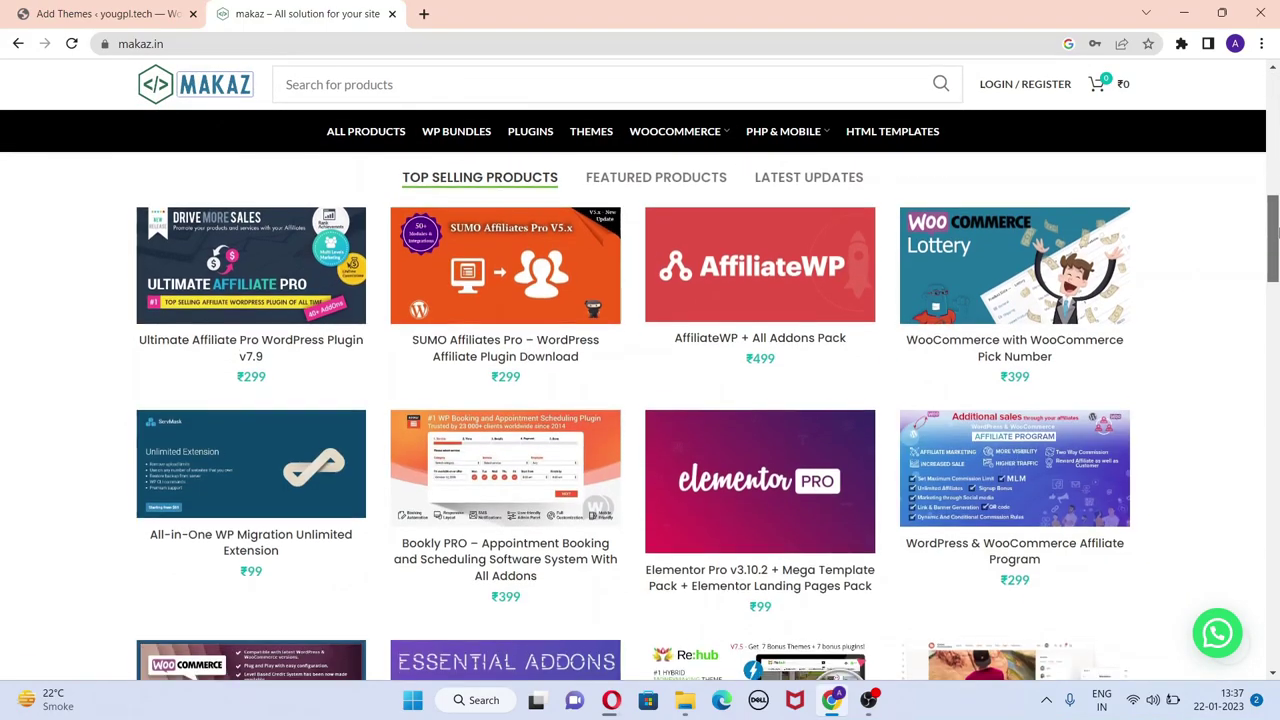
pyautogui.moveTo(1274, 232)
pyautogui.mouseDown()
pyautogui.moveTo(1273, 395)
pyautogui.moveTo(1258, 247)
pyautogui.mouseUp()
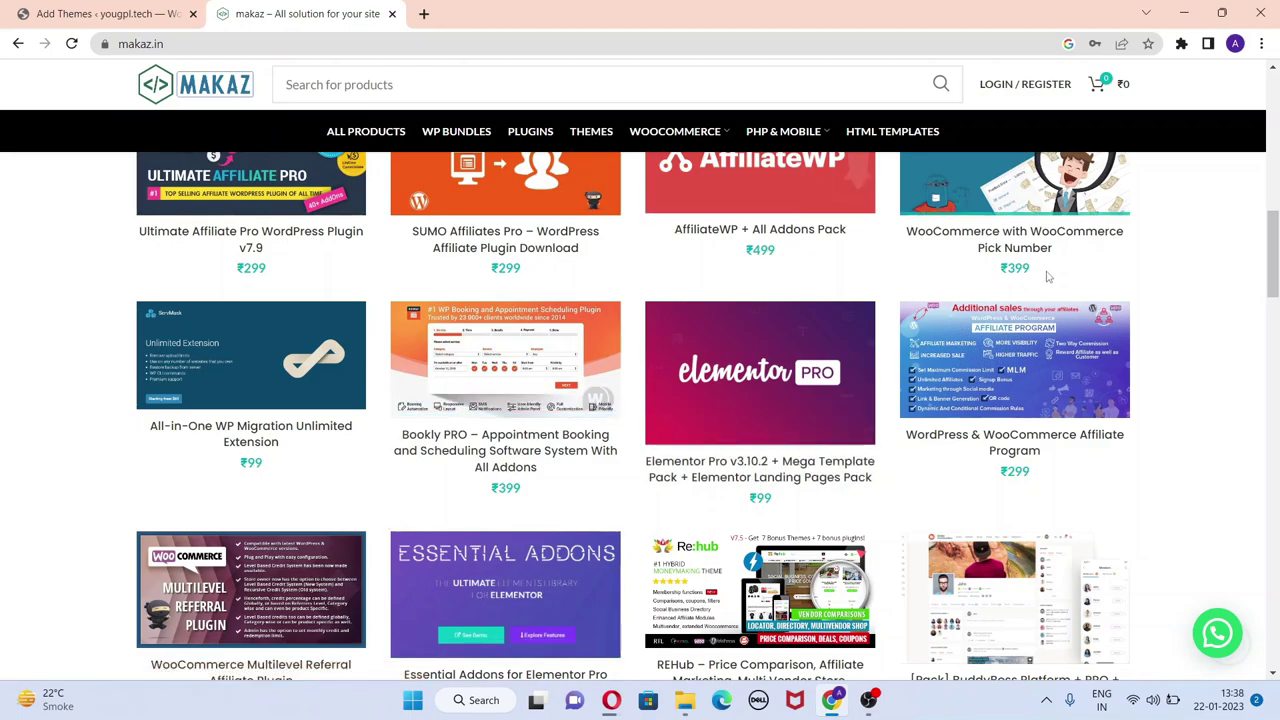
pyautogui.moveTo(1274, 240); pyautogui.dragTo(1274, 185)
pyautogui.click(587, 134)
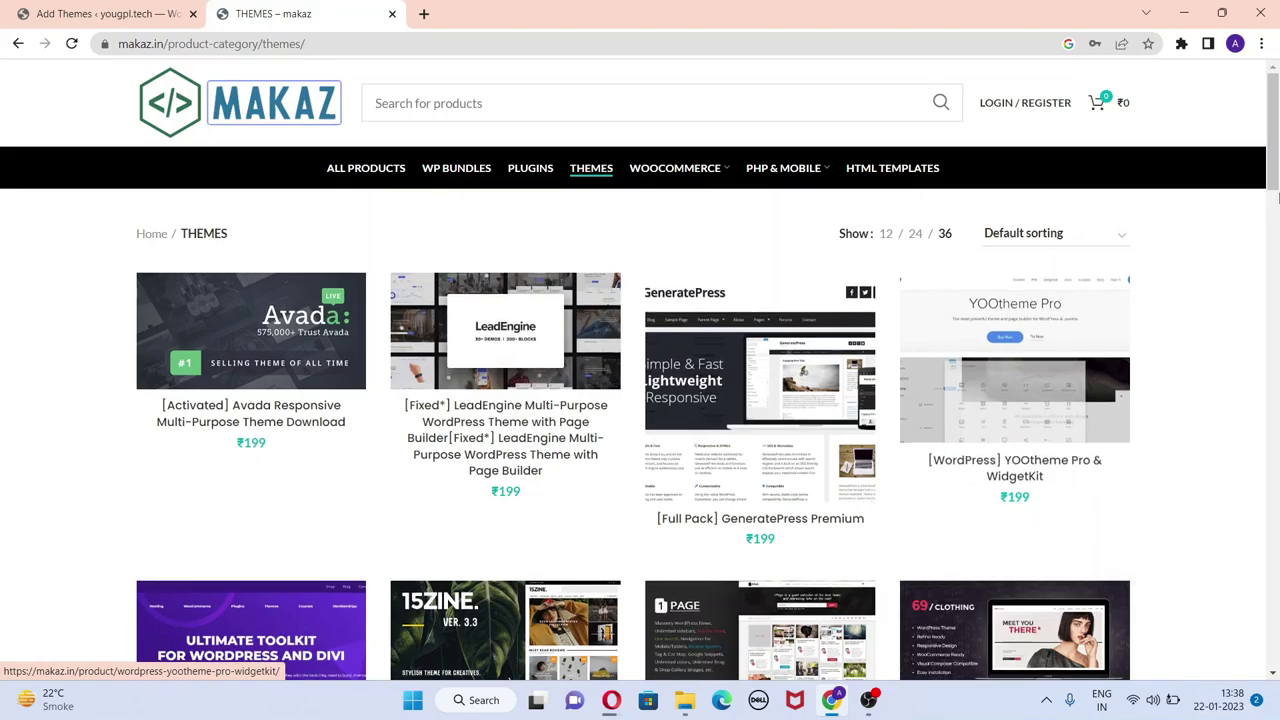
pyautogui.moveTo(1268, 175); pyautogui.dragTo(1274, 78)
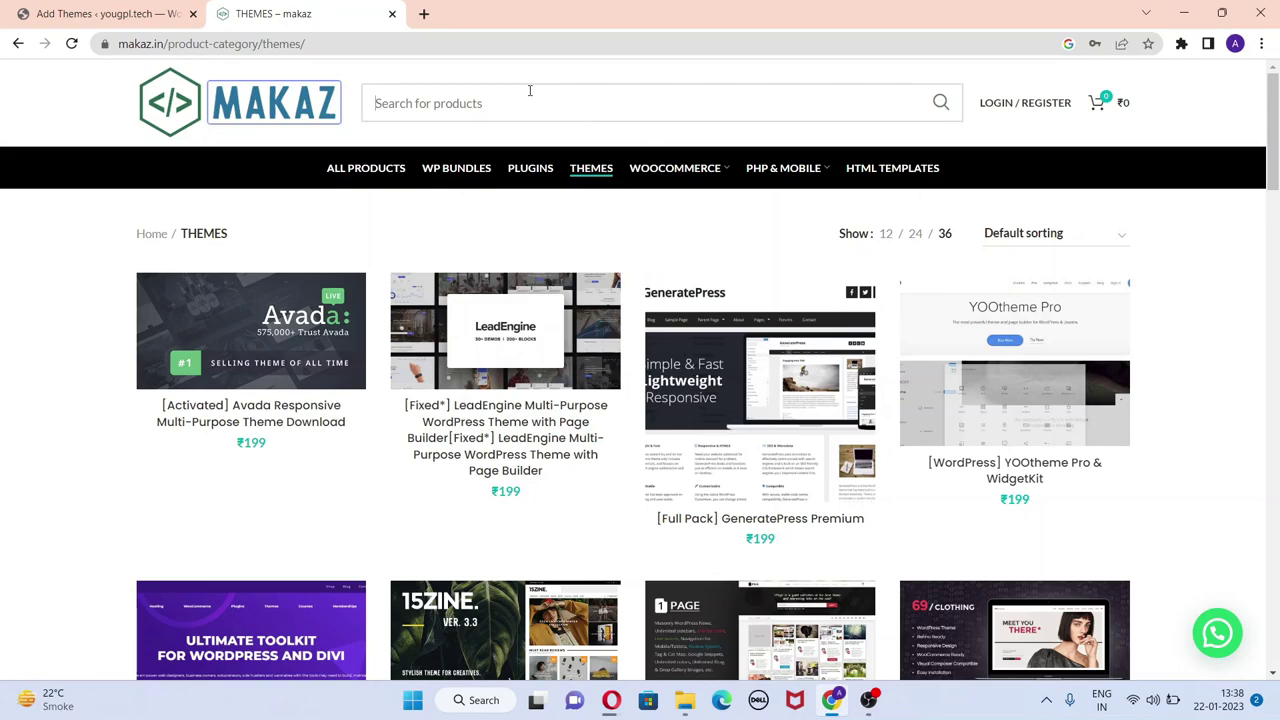
# - Search the store for "premiumpress" and look through the matching products
pyautogui.write('prem')
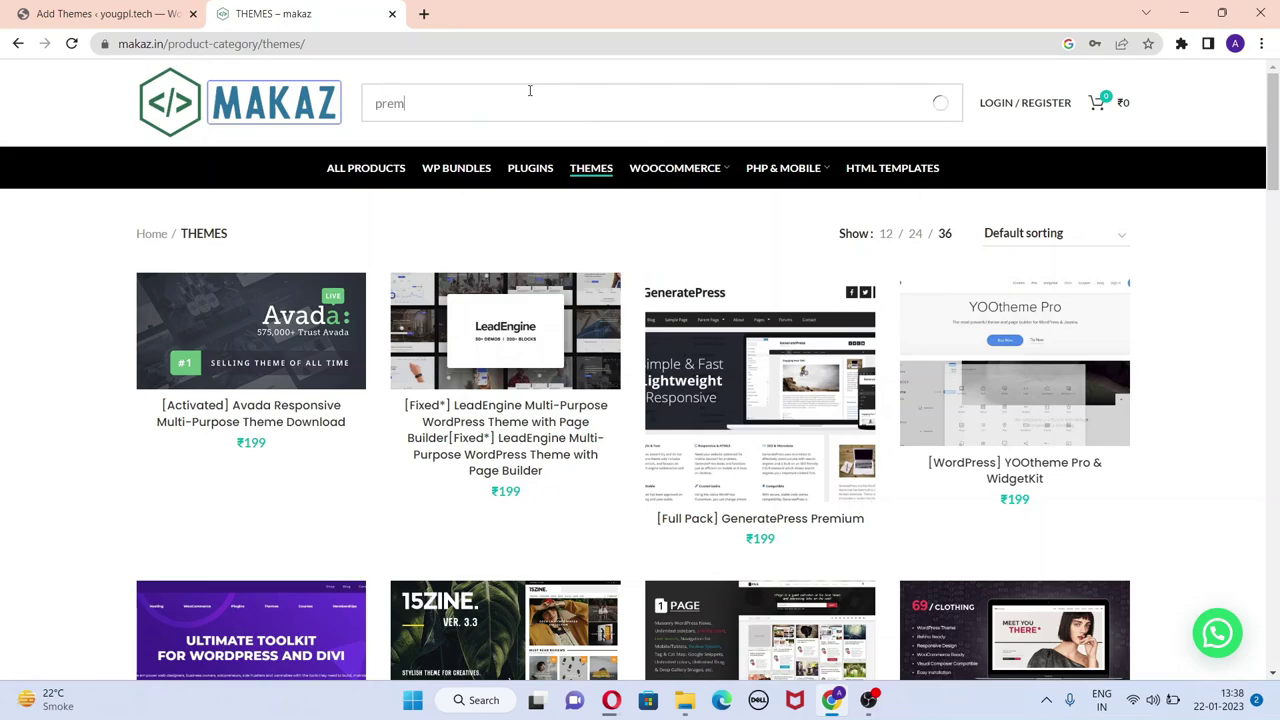
pyautogui.write('iumpress')
pyautogui.press('Return')
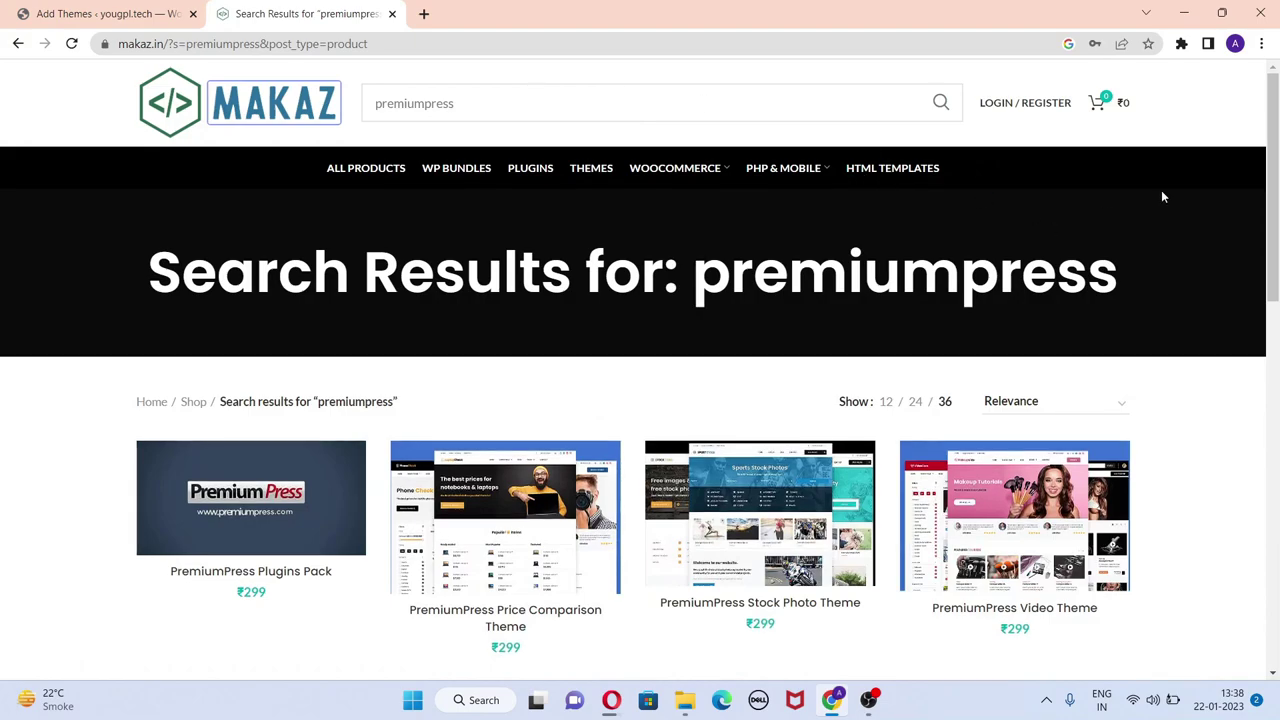
pyautogui.scroll(-1, 1275, 180)
pyautogui.moveTo(1275, 178); pyautogui.dragTo(1275, 294)
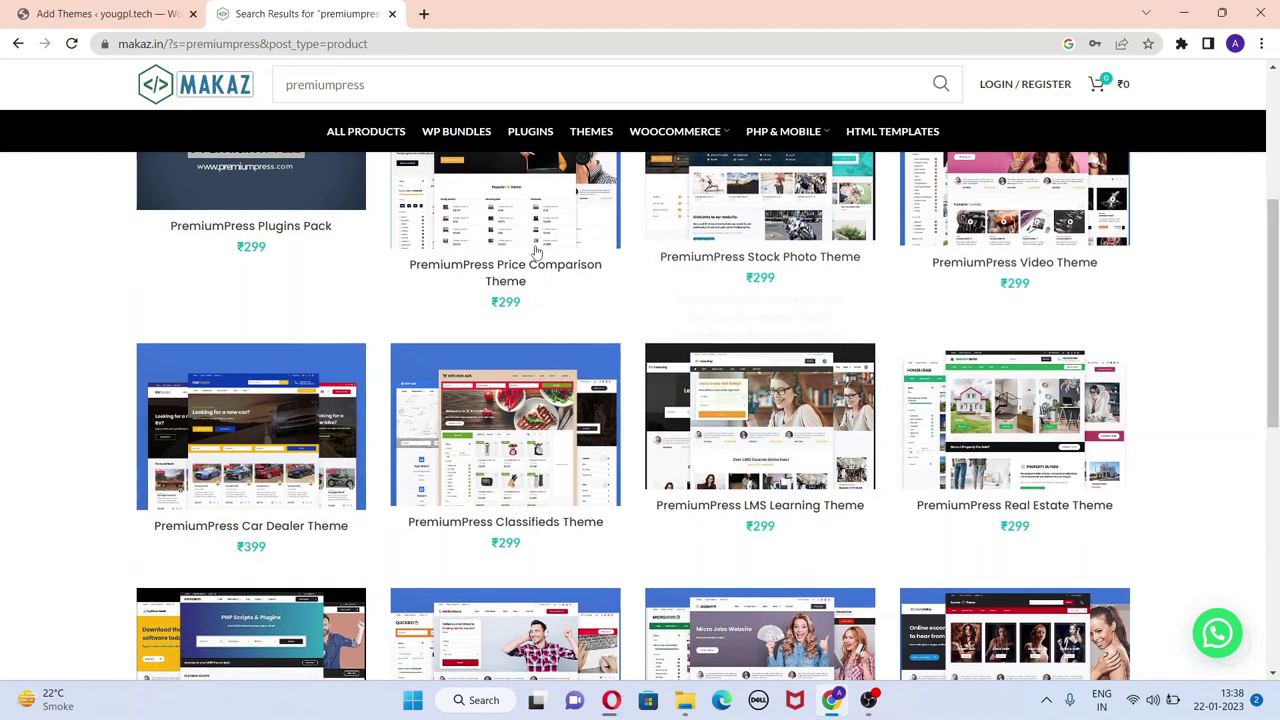
# - Open the PremiumPress Car Dealer Theme product page and review its details
pyautogui.moveTo(265, 455)
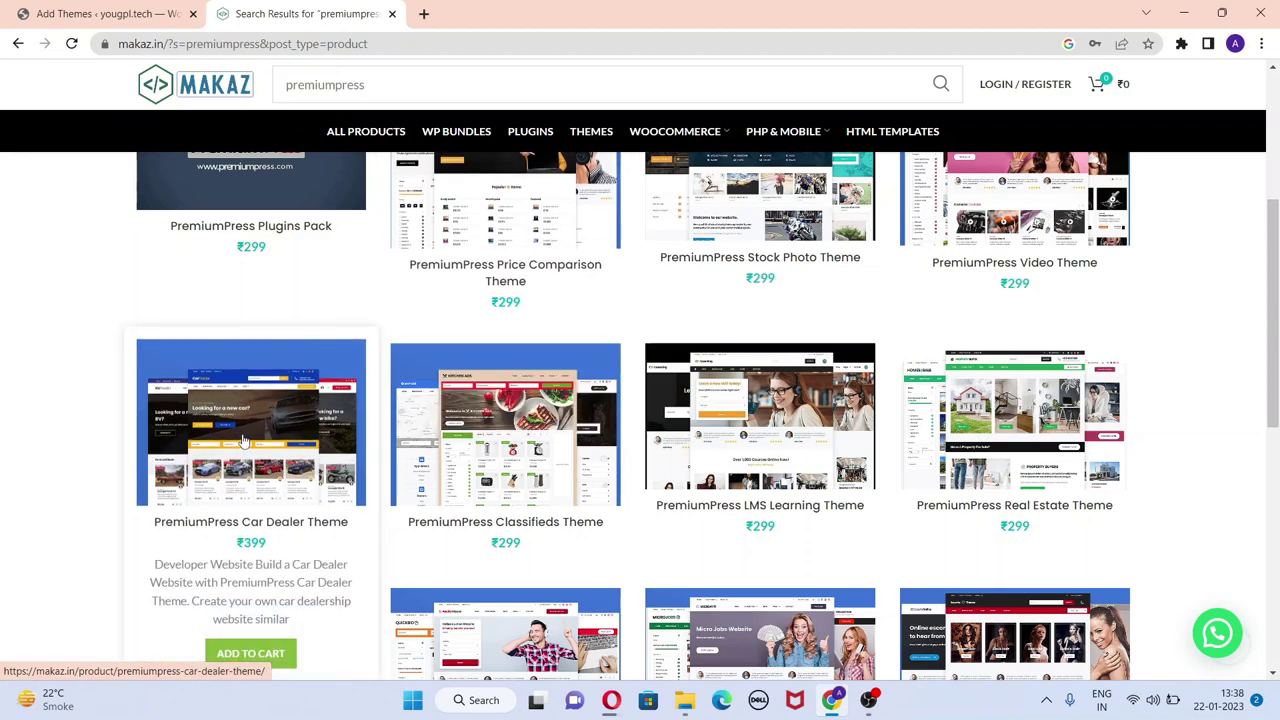
pyautogui.click(243, 440)
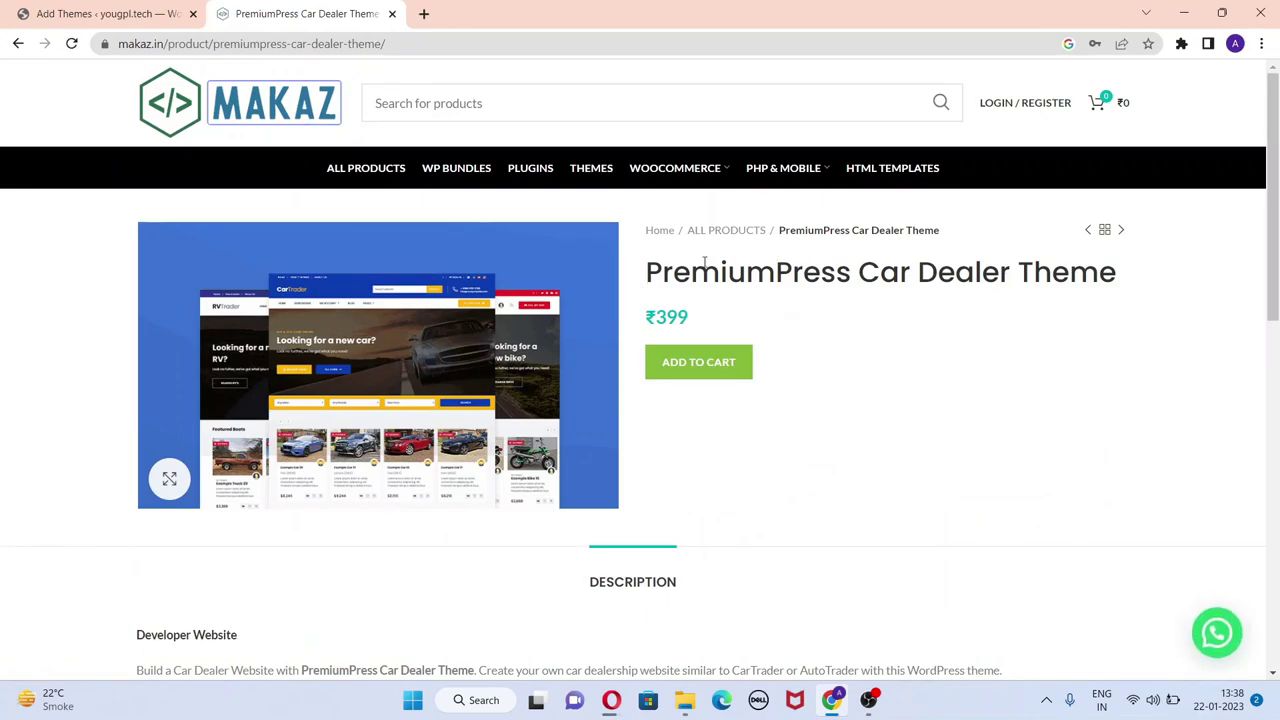
pyautogui.scroll(-1, 695, 316)
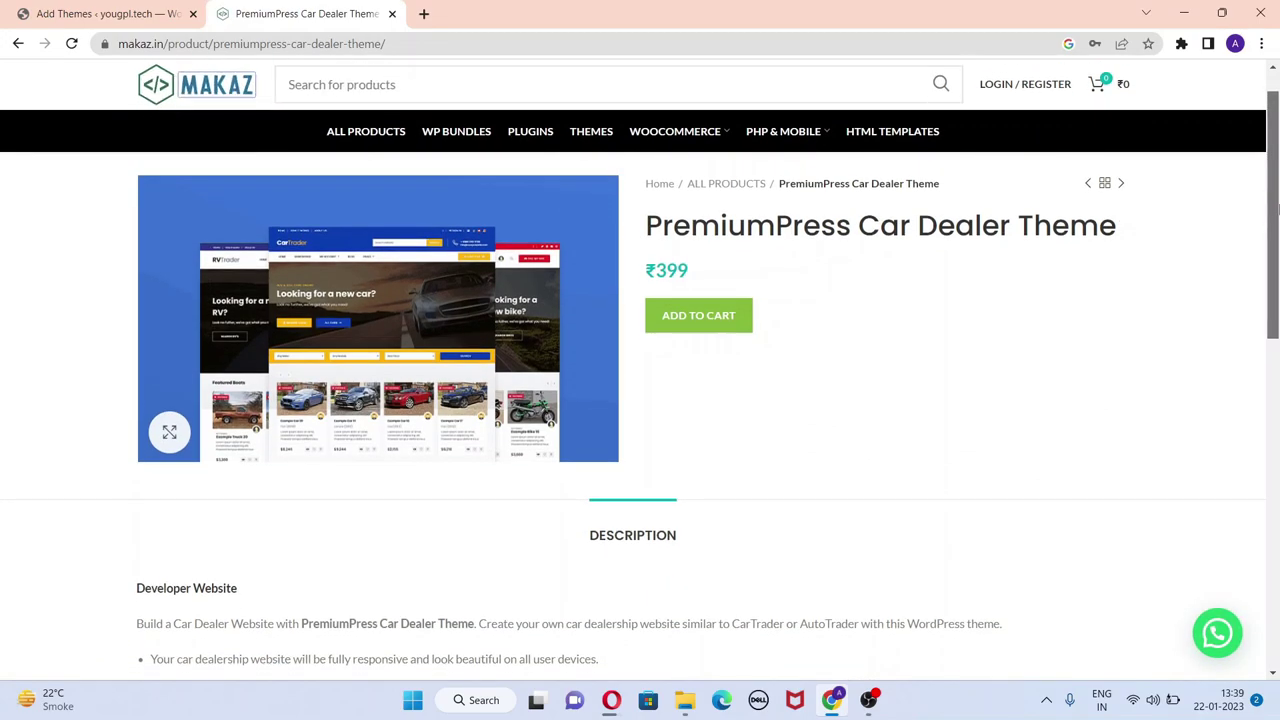
pyautogui.scroll(1, 807, 314)
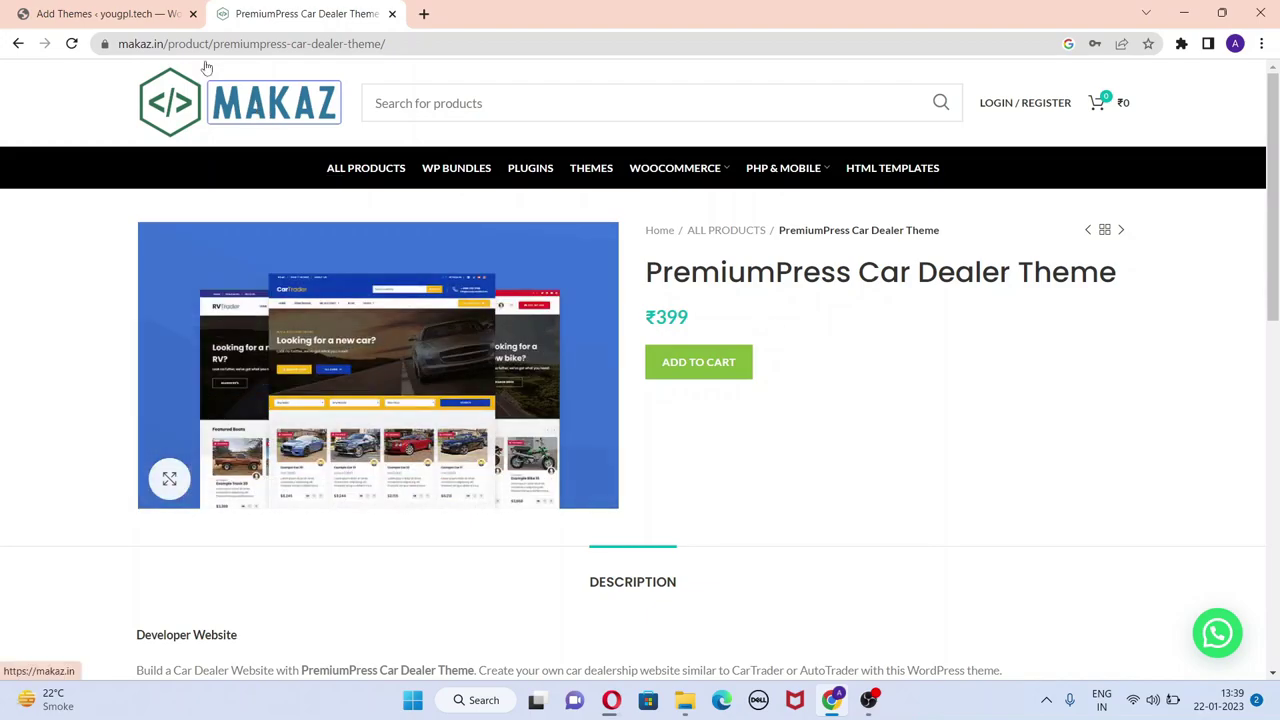
# - Return to the WordPress theme upload form, install the theme from dl10-10.8.8-r5aaps.zip and activate it
pyautogui.click(130, 12)
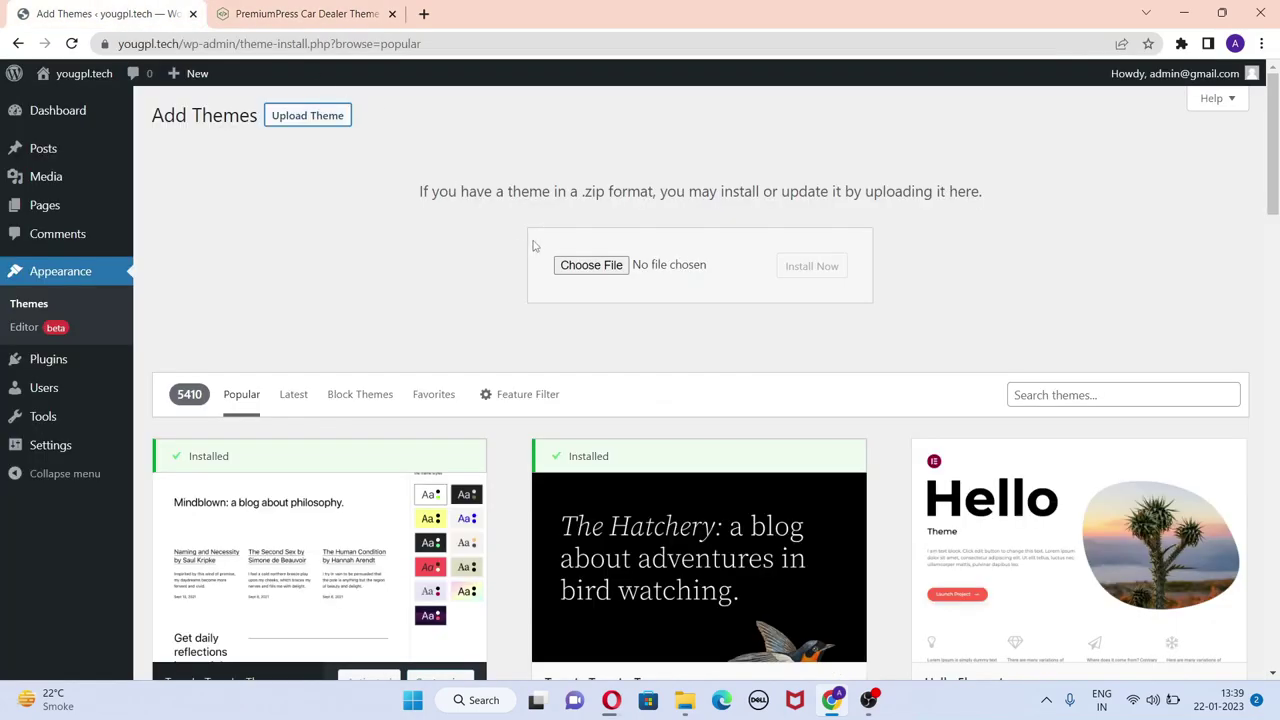
pyautogui.click(591, 265)
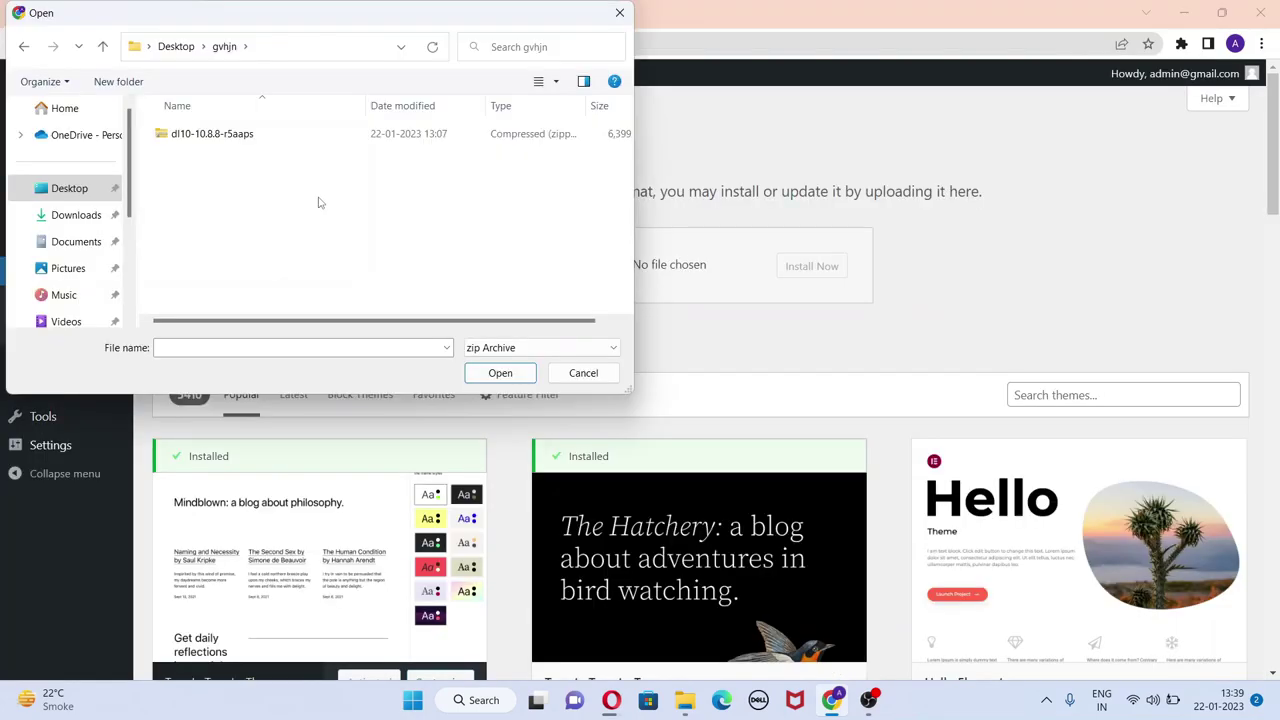
pyautogui.click(254, 135)
pyautogui.click(528, 375)
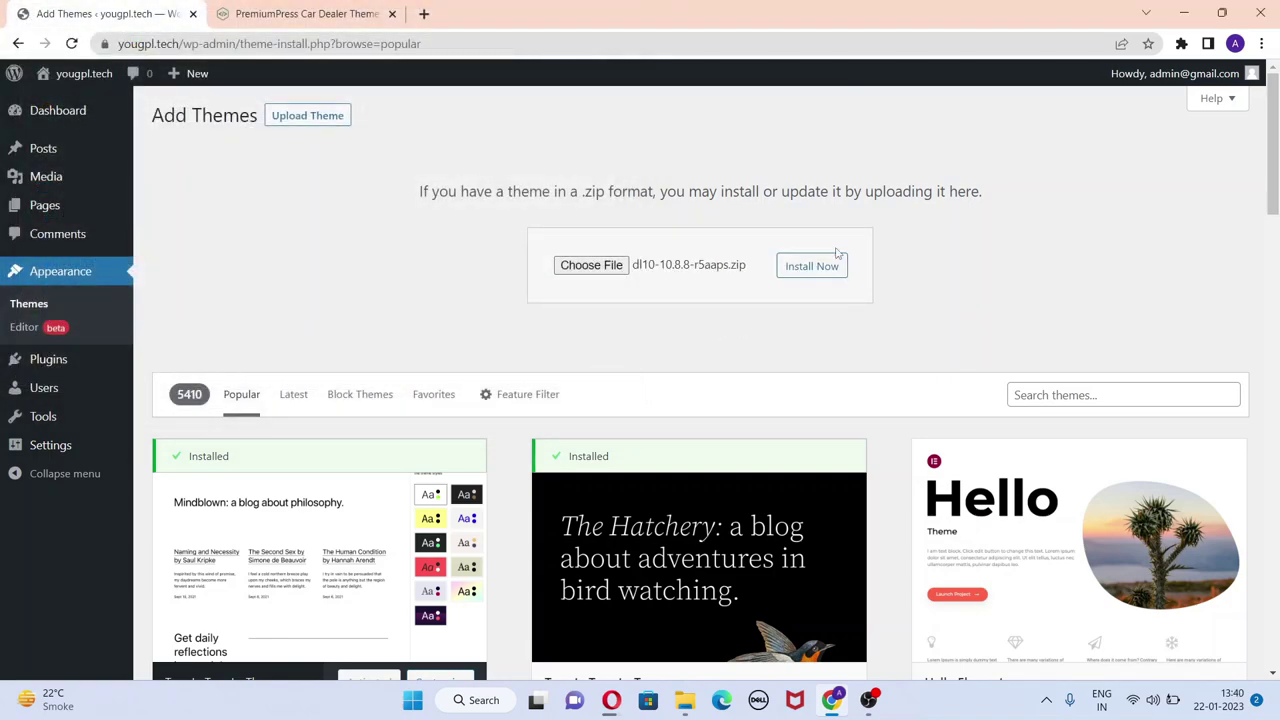
pyautogui.click(804, 267)
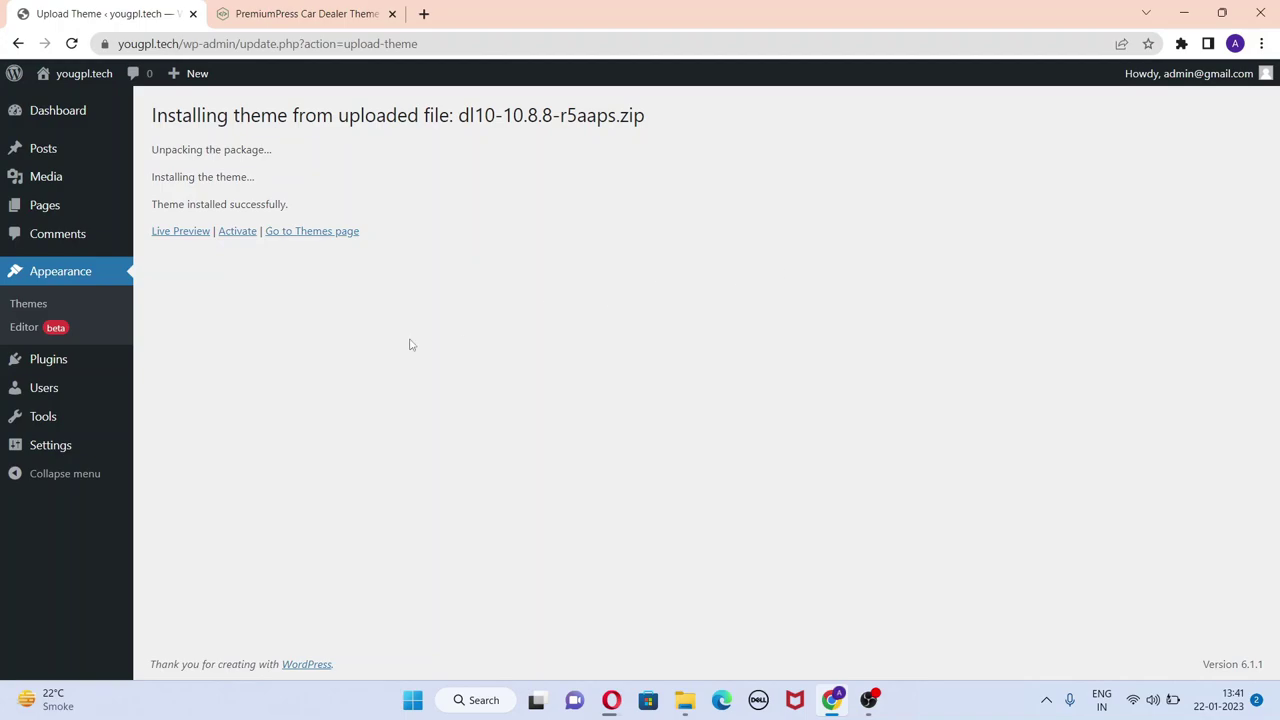
pyautogui.click(240, 231)
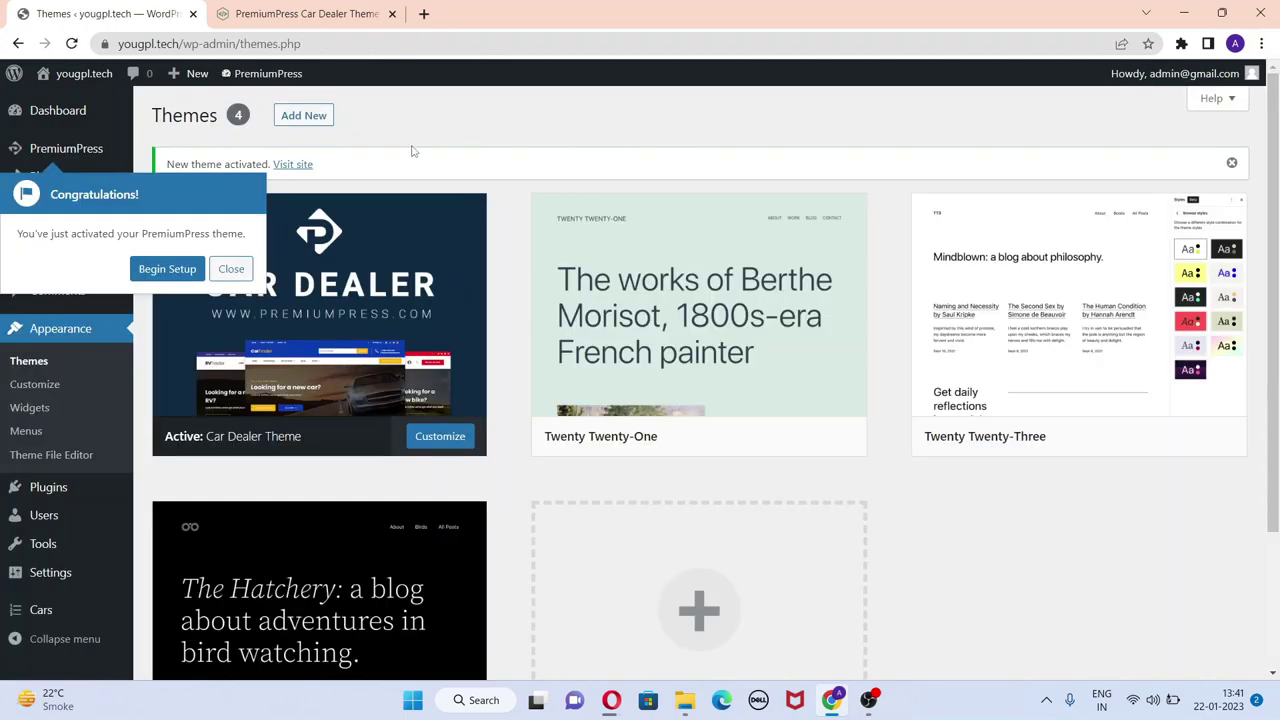
# - Begin the PremiumPress theme setup and open the library of pre-built designs for changing the site's design
pyautogui.click(167, 269)
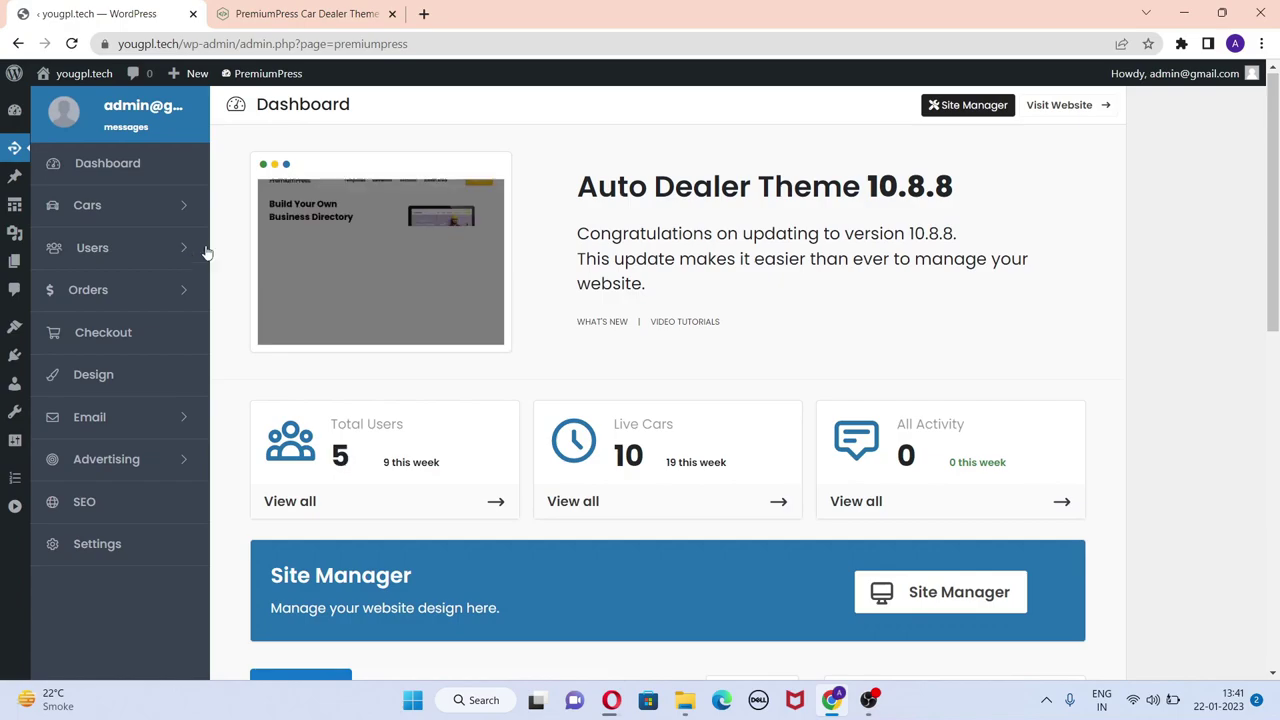
pyautogui.moveTo(1277, 178); pyautogui.dragTo(1275, 88)
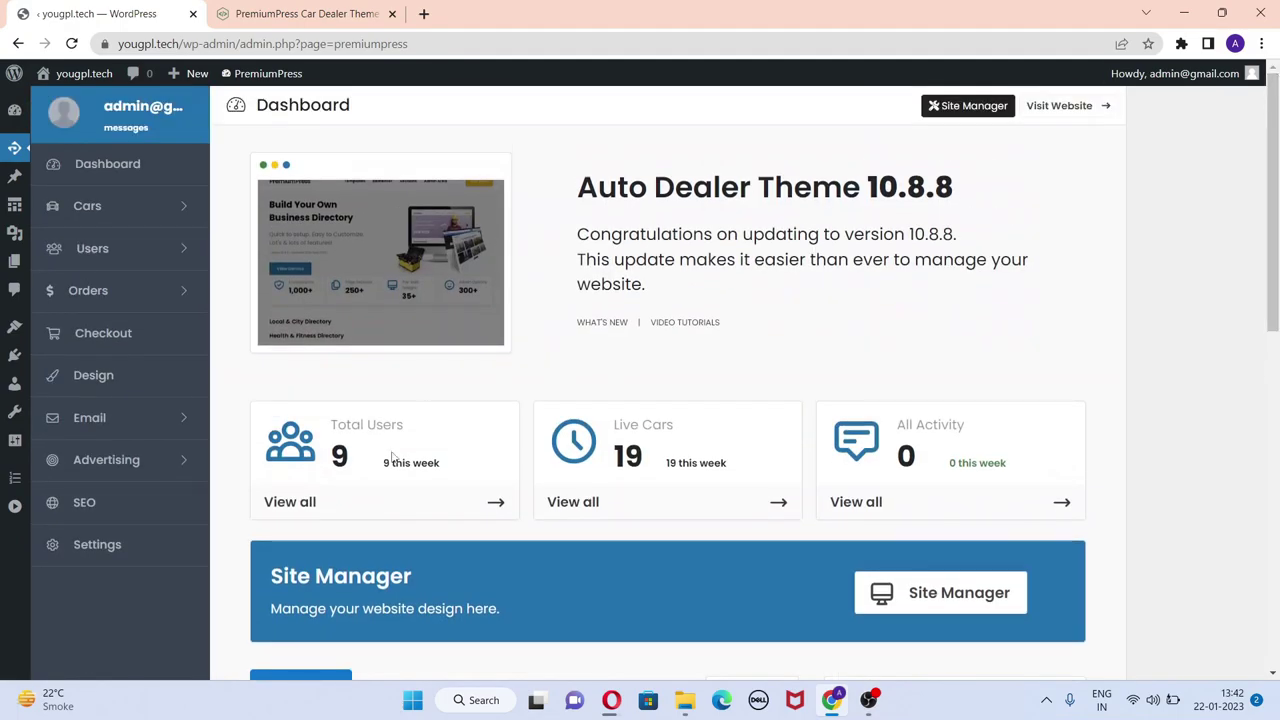
pyautogui.moveTo(1276, 140)
pyautogui.mouseDown()
pyautogui.moveTo(1276, 285)
pyautogui.moveTo(1276, 140)
pyautogui.mouseUp()
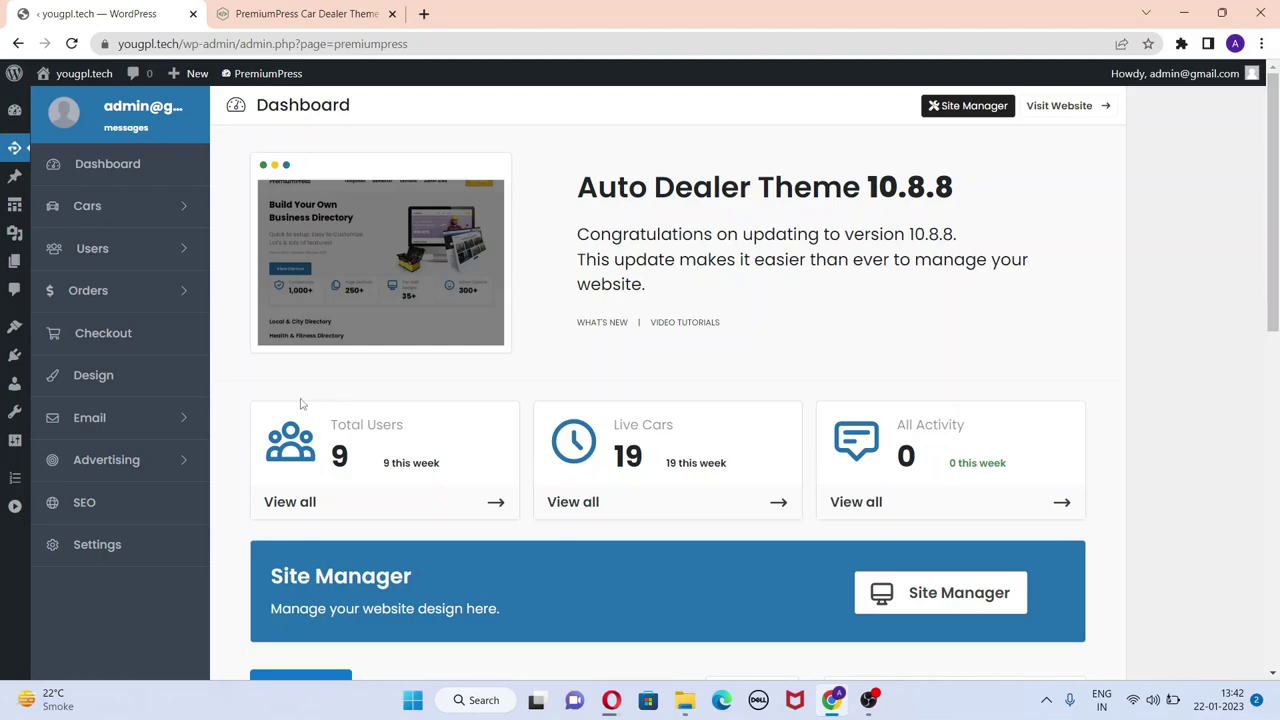
pyautogui.click(107, 380)
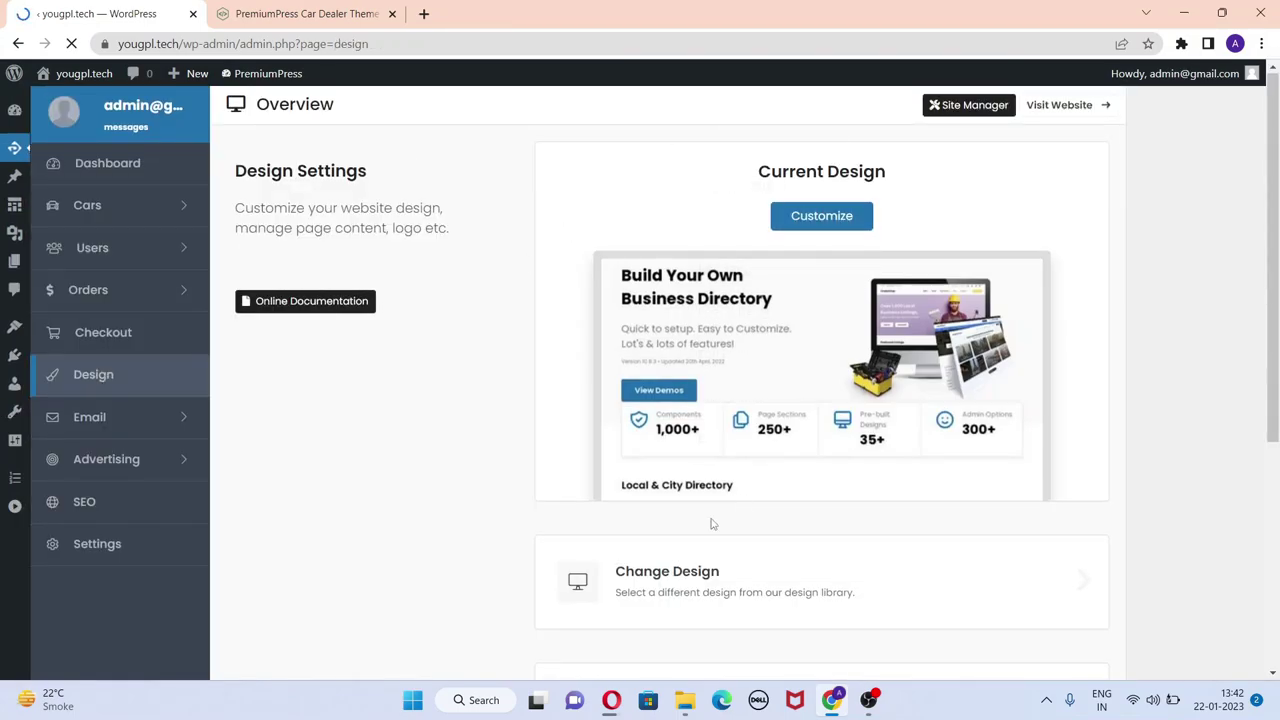
pyautogui.click(640, 583)
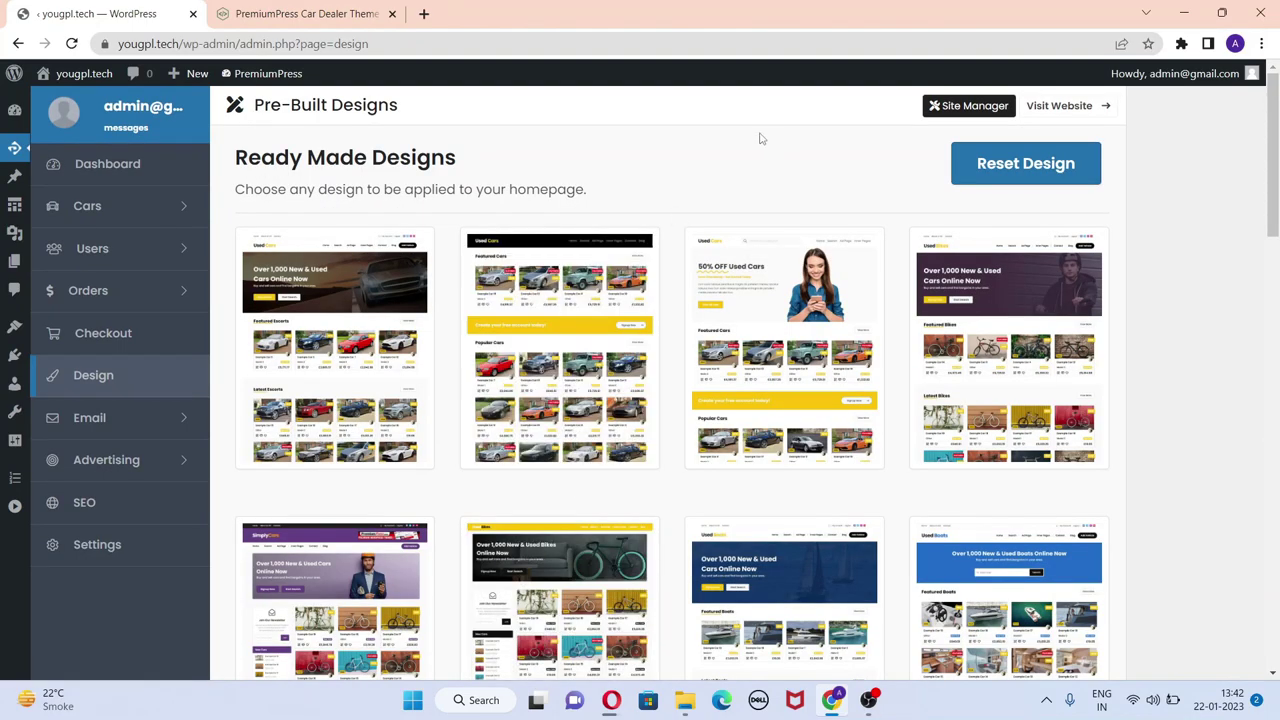
# - Look through the full range of ready-made homepage designs, including the car, bike, boat, scooter and van layouts
pyautogui.moveTo(1274, 115)
pyautogui.mouseDown()
pyautogui.moveTo(1275, 495)
pyautogui.moveTo(1275, 140)
pyautogui.mouseUp()
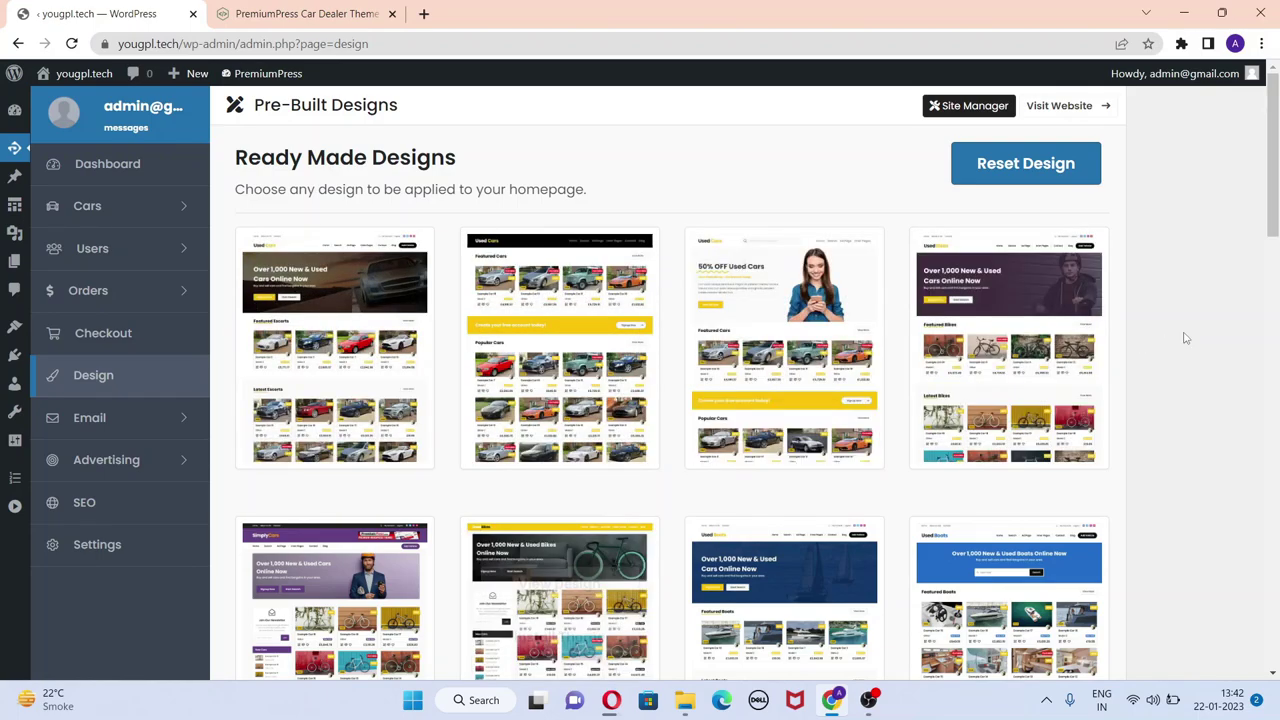
pyautogui.scroll(-2, 603, 513)
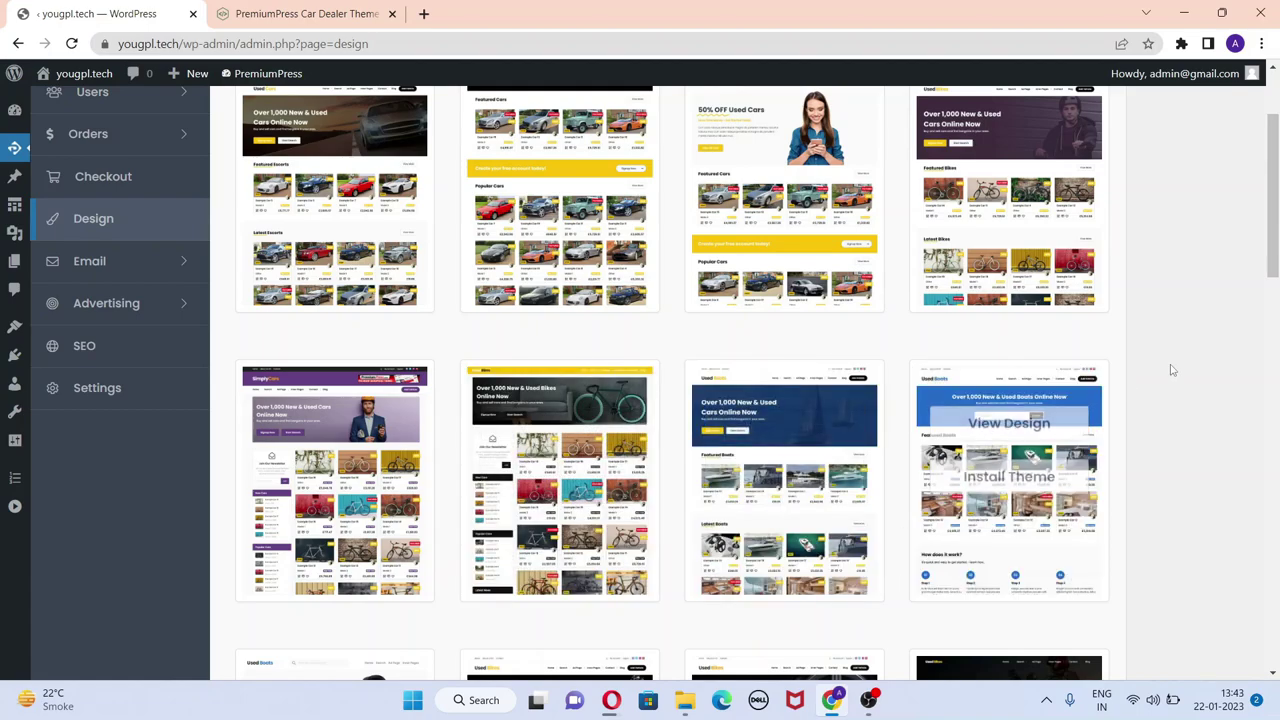
pyautogui.moveTo(1273, 235); pyautogui.dragTo(1276, 375)
pyautogui.scroll(-3, 535, 428)
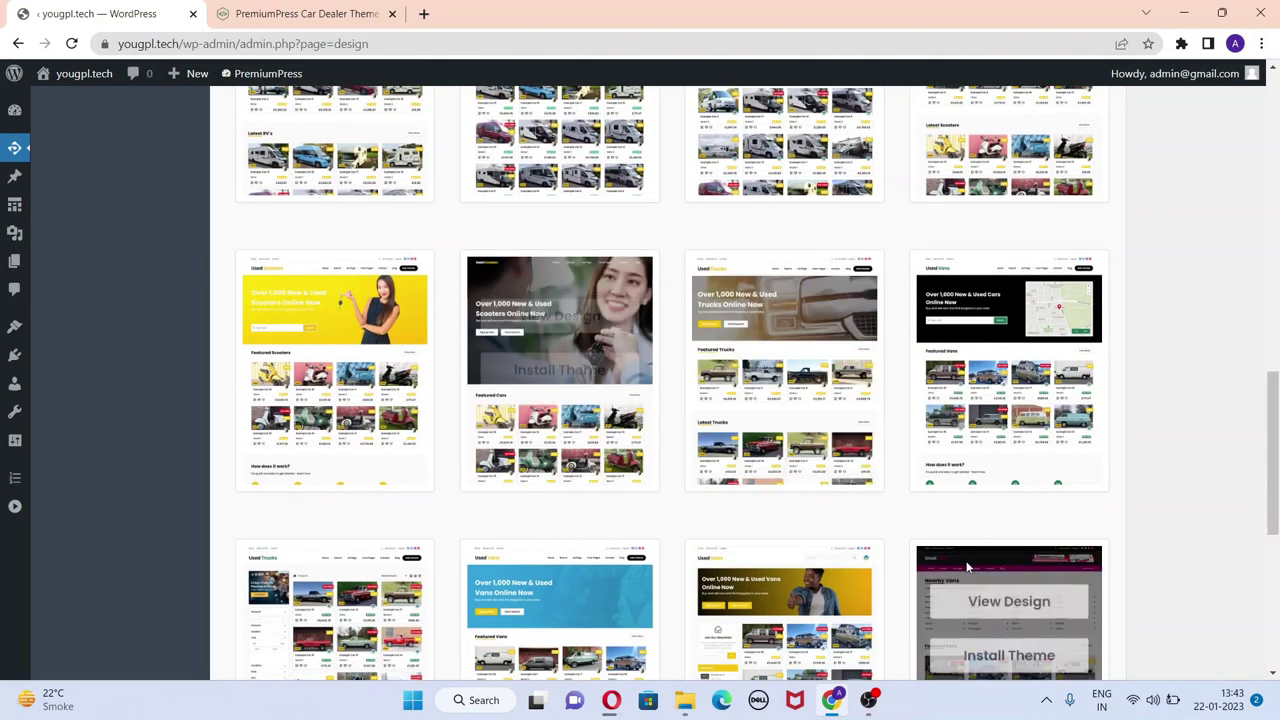
pyautogui.moveTo(1276, 420); pyautogui.dragTo(1276, 443)
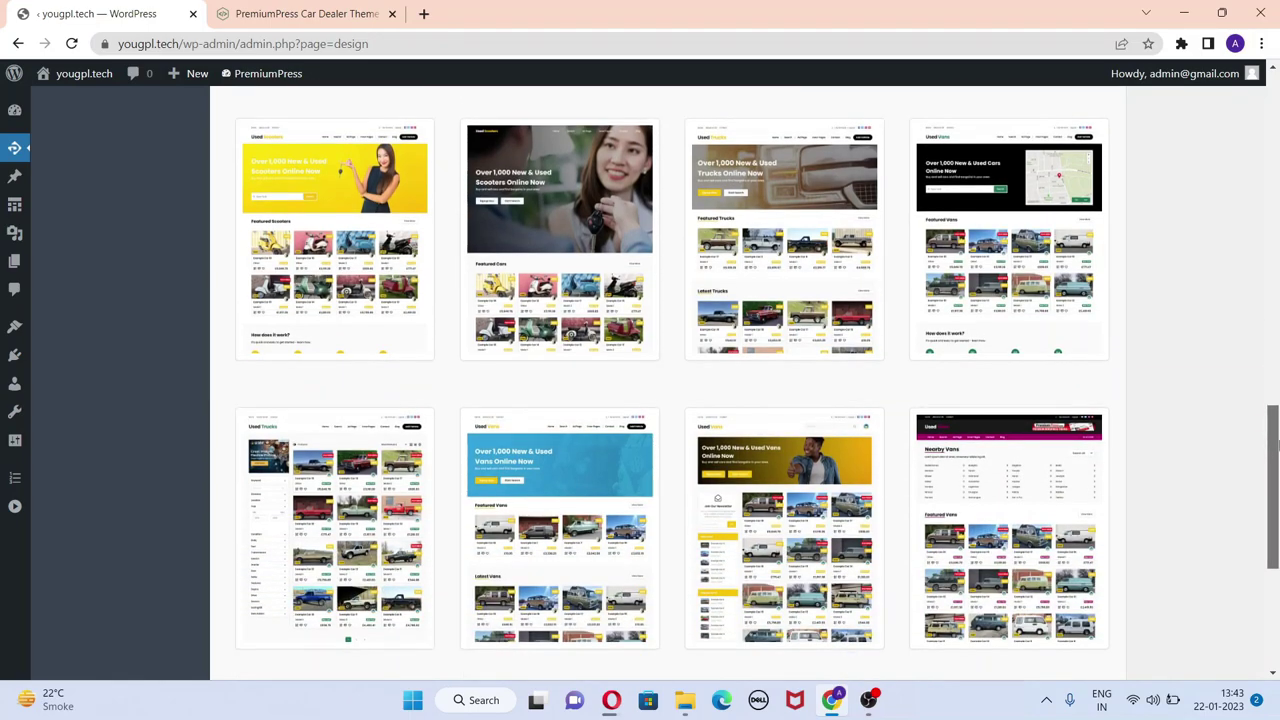
pyautogui.moveTo(1276, 445); pyautogui.dragTo(1276, 497)
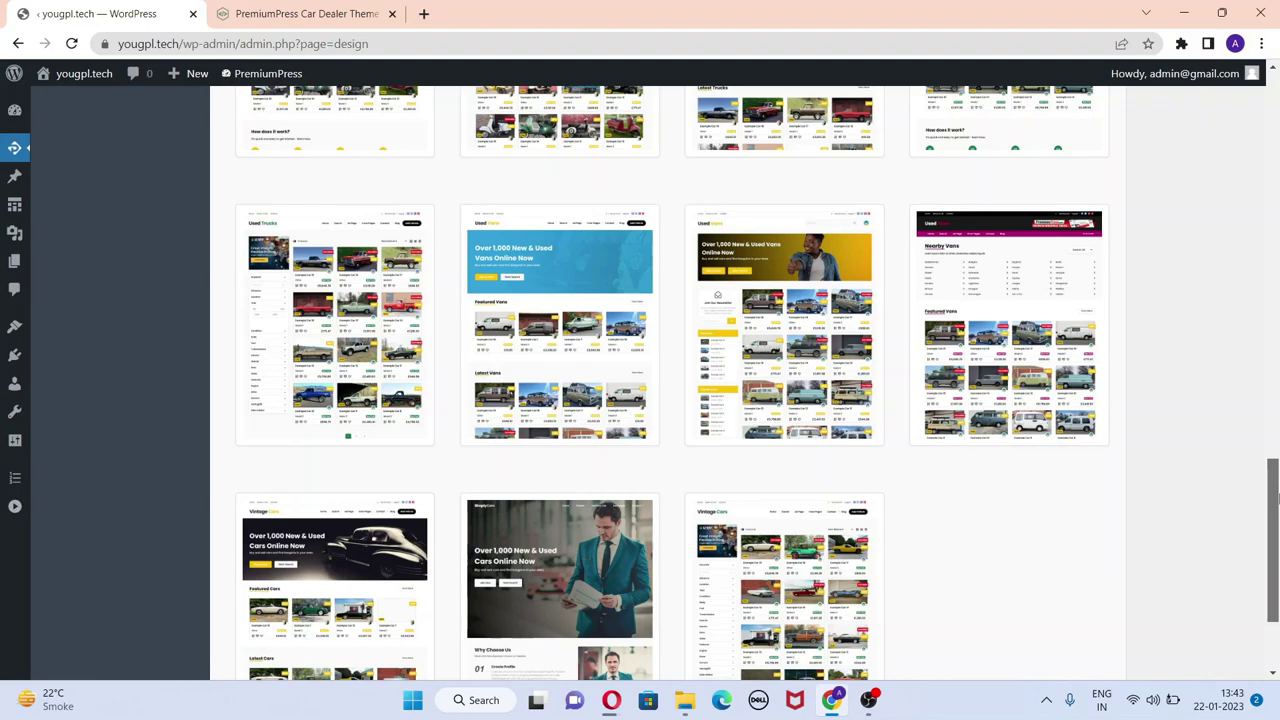
pyautogui.moveTo(1276, 497); pyautogui.dragTo(1267, 130)
pyautogui.moveTo(385, 288)
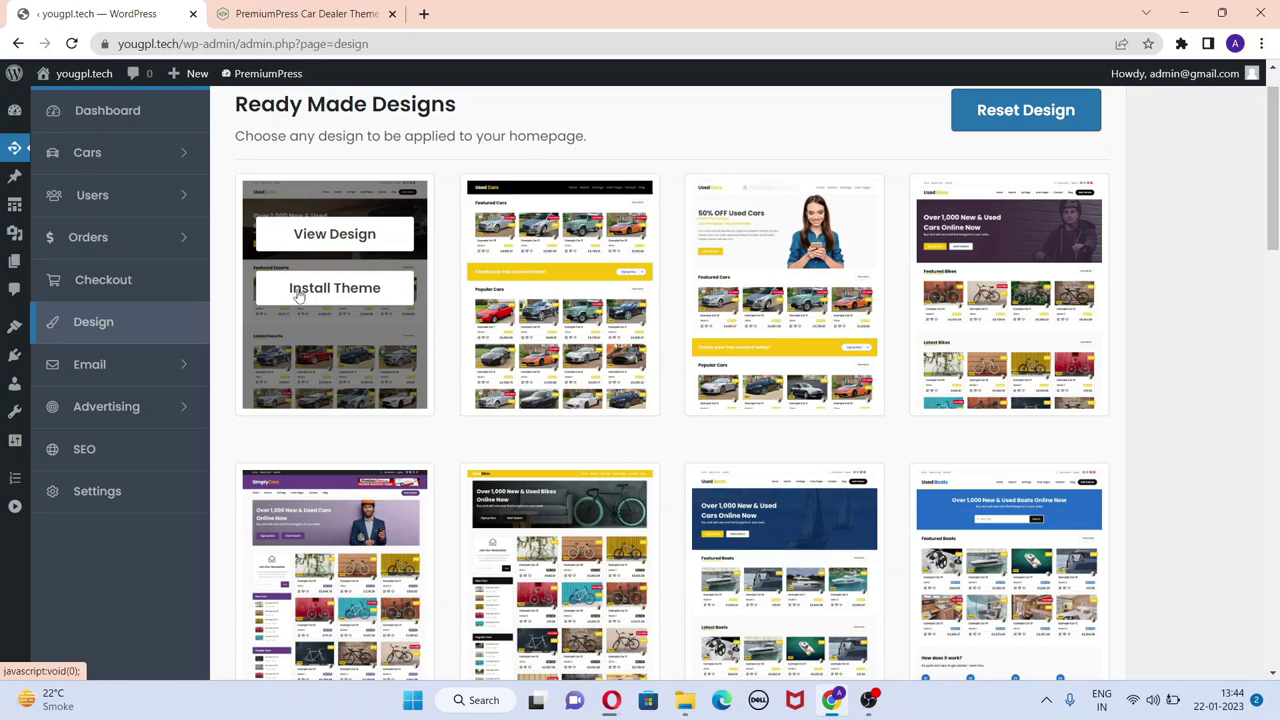
# - Install the first ready-made Used Cars design with the dark car banner and load the site's homepage at yougpl.tech
pyautogui.click(340, 300)
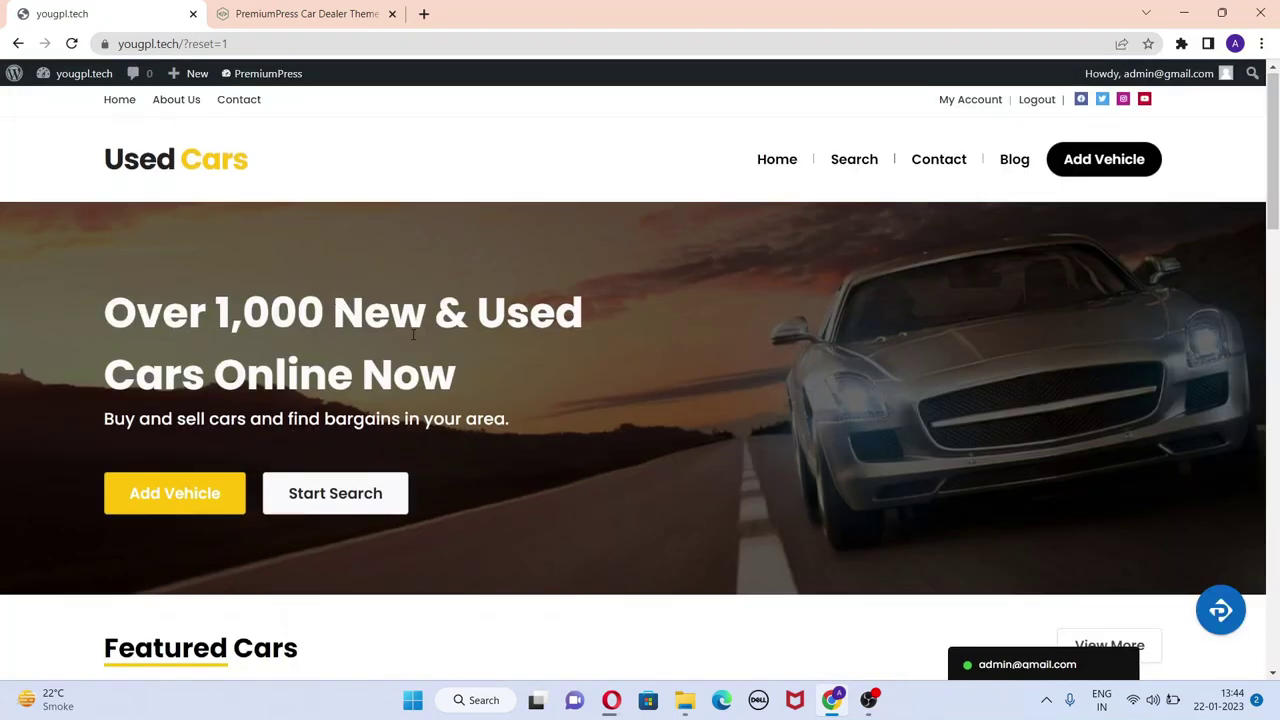
pyautogui.moveTo(214, 43); pyautogui.dragTo(320, 62)
pyautogui.press('BackSpace')
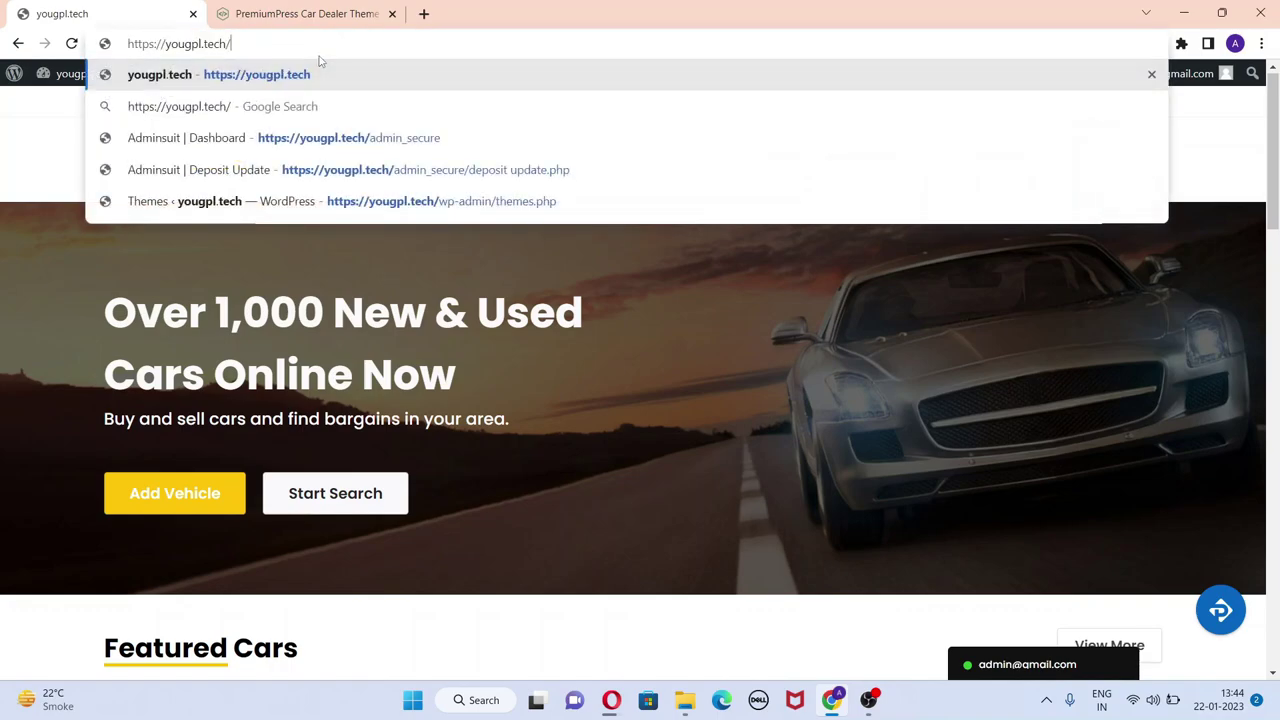
pyautogui.press('Return')
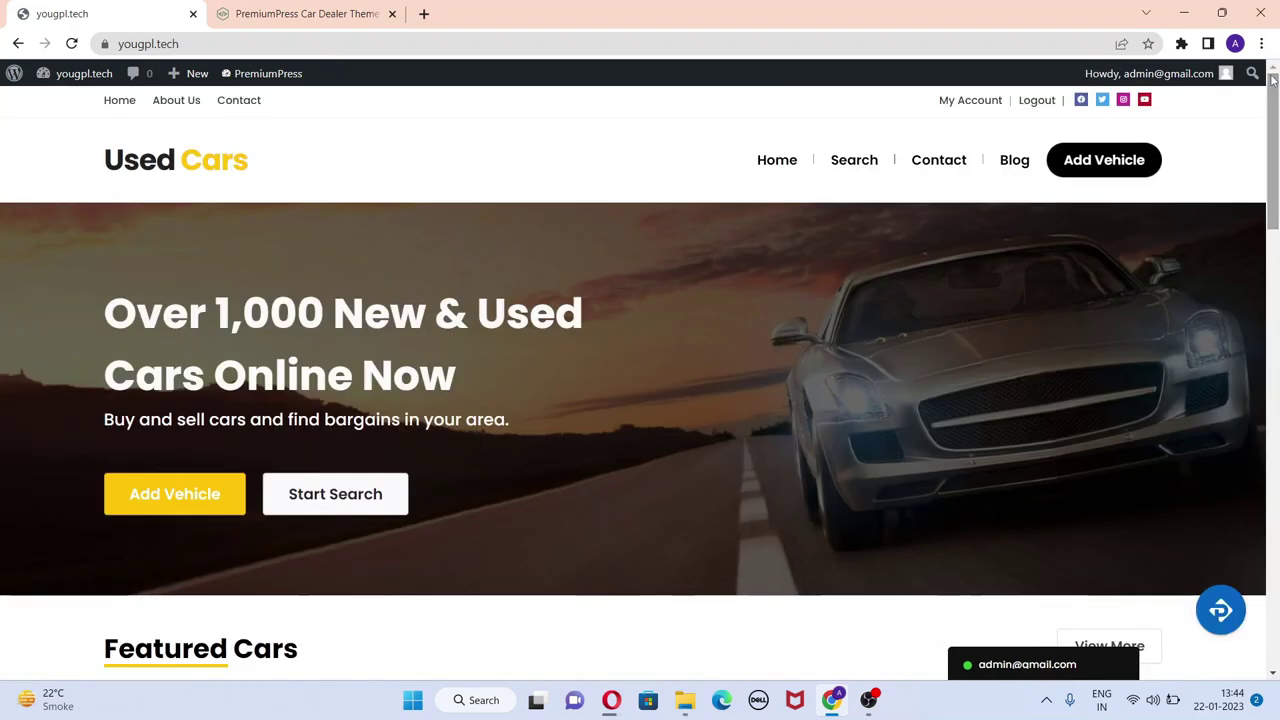
# - Review the new homepage, including its banner, Featured Cars and Latest Cars sections
pyautogui.scroll(-2, 488, 240)
pyautogui.moveTo(1273, 122); pyautogui.dragTo(1274, 320)
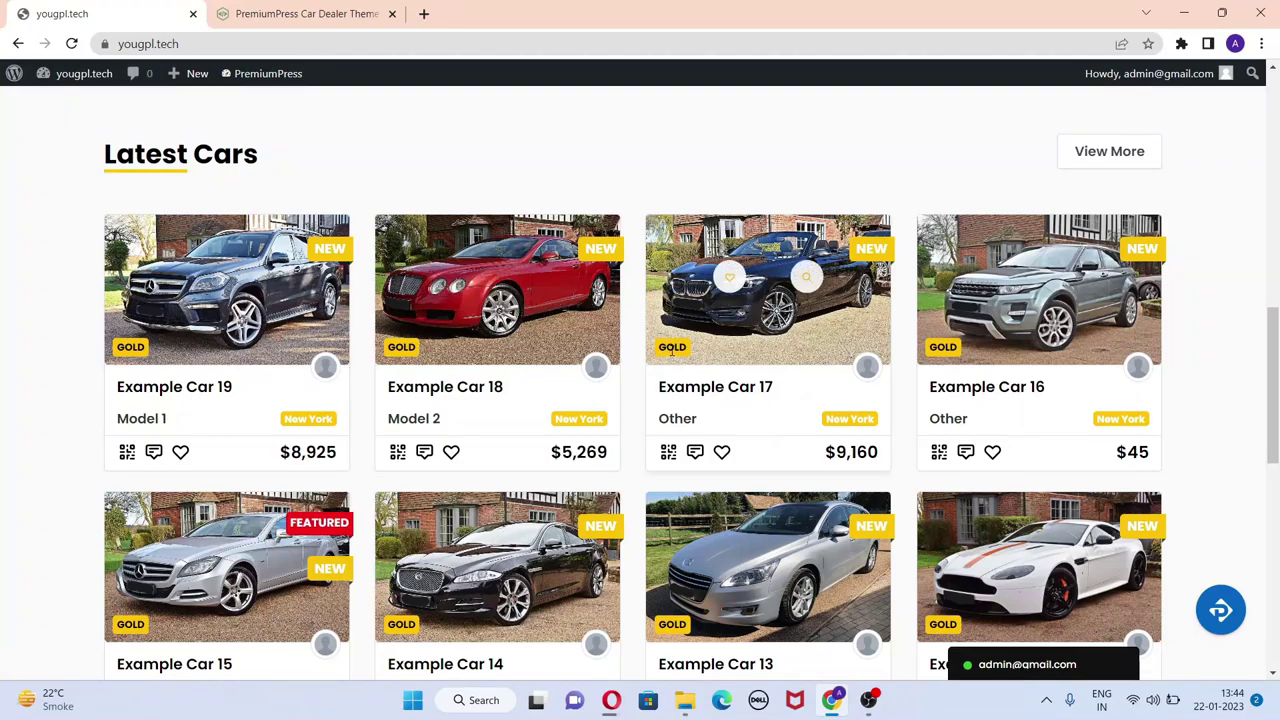
pyautogui.moveTo(1274, 372); pyautogui.dragTo(1276, 127)
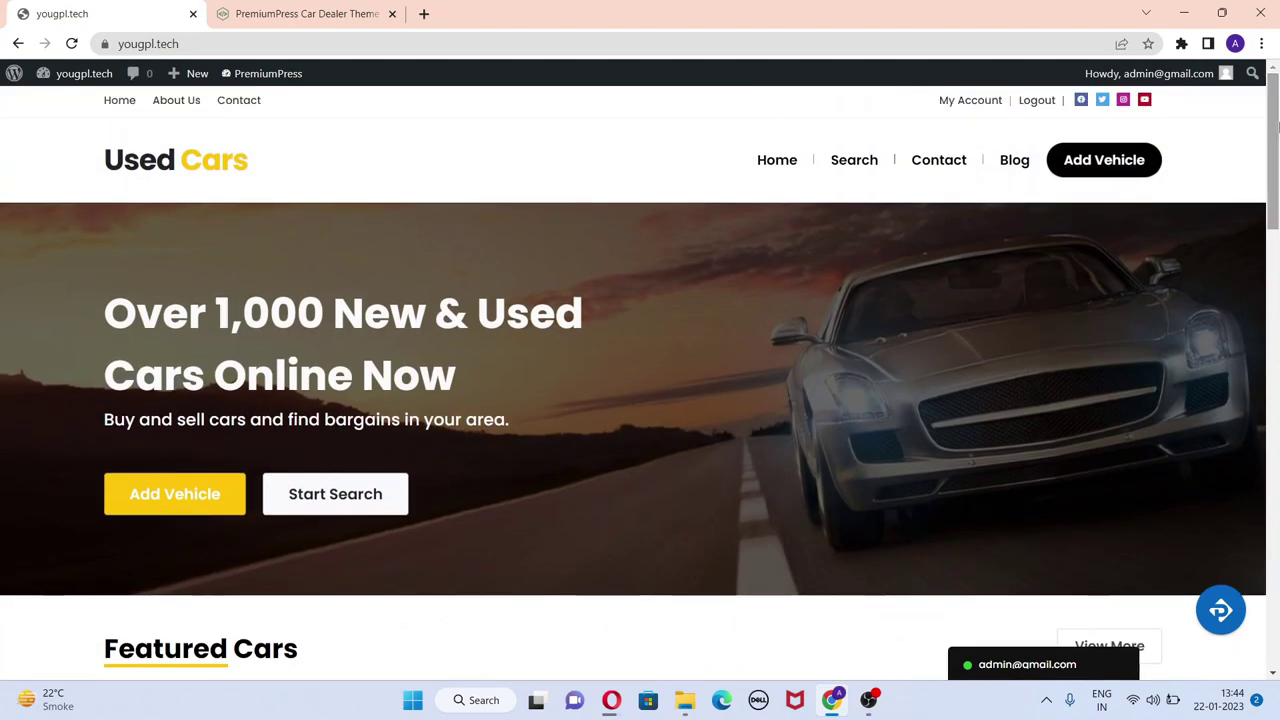
pyautogui.moveTo(1276, 127); pyautogui.dragTo(1276, 222)
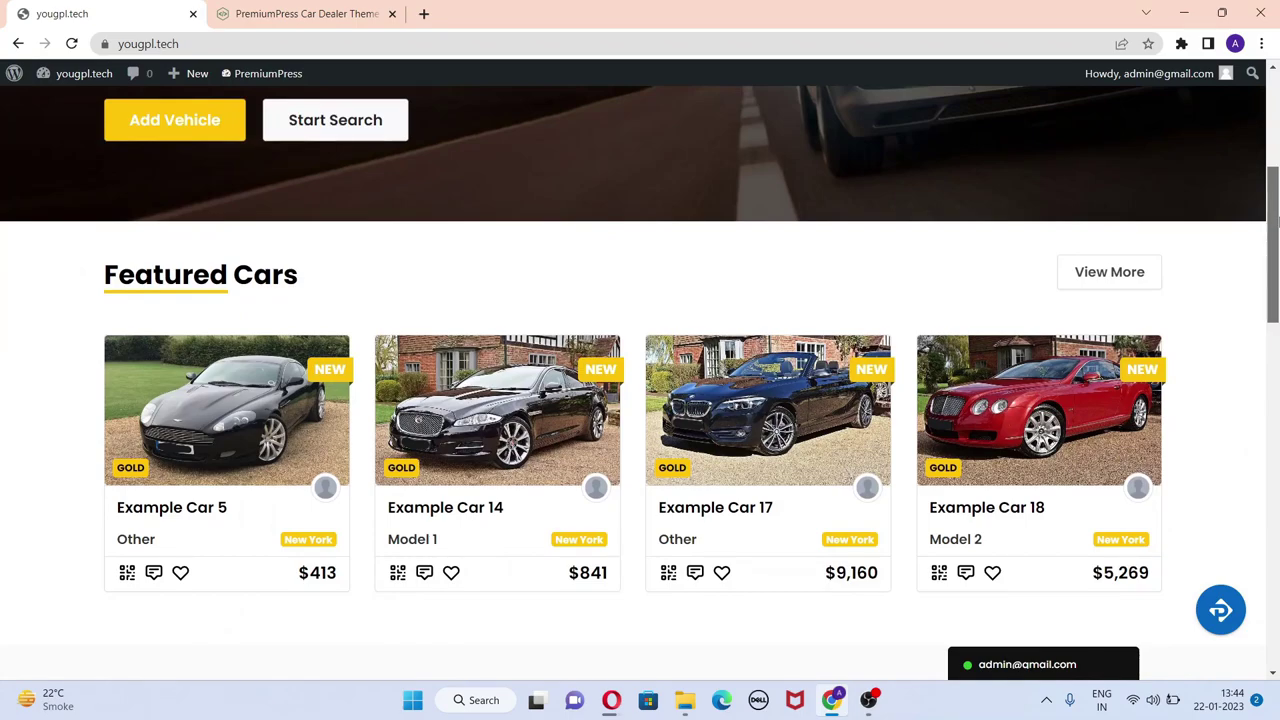
pyautogui.moveTo(1276, 222); pyautogui.dragTo(1276, 232)
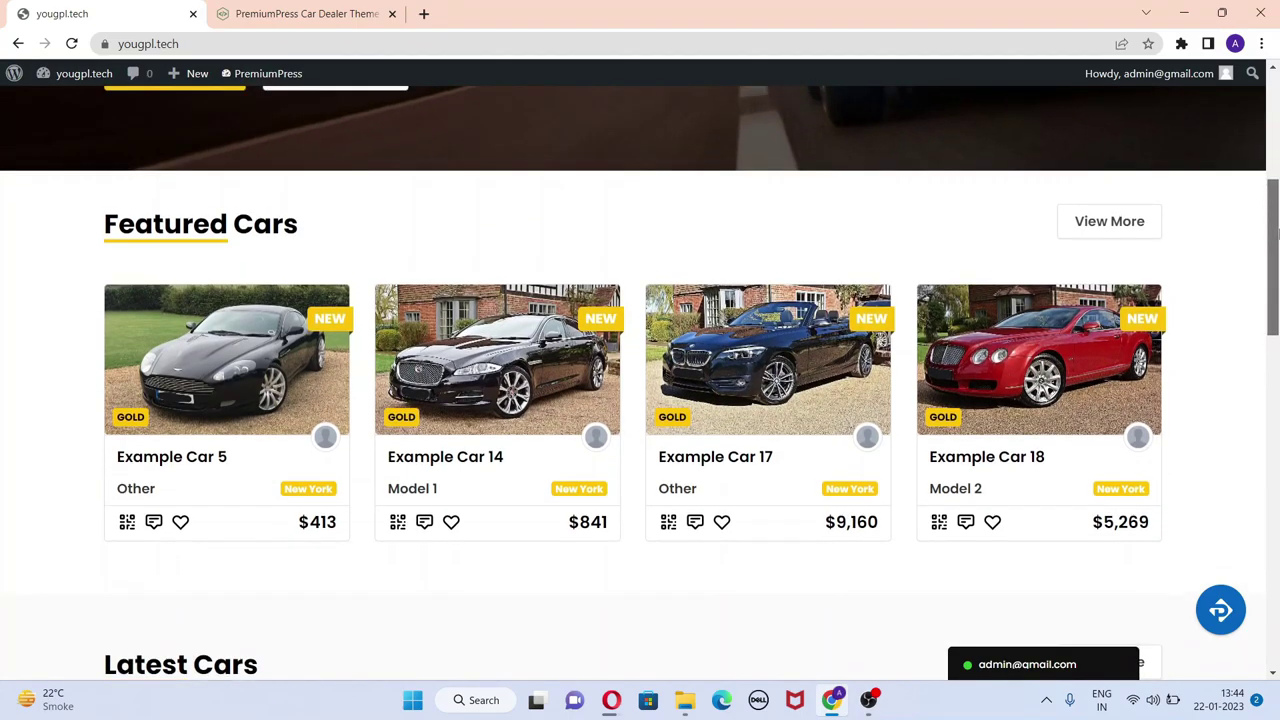
pyautogui.moveTo(1276, 232); pyautogui.dragTo(1274, 147)
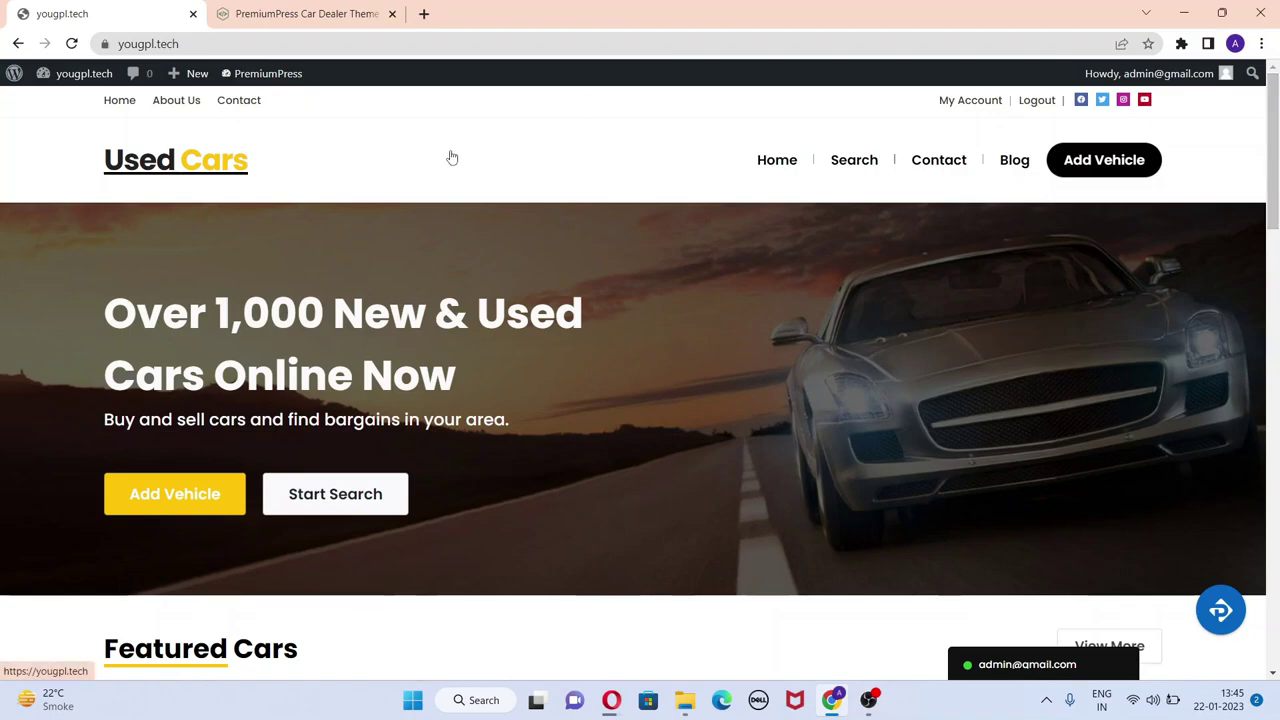
# - Return to the WordPress admin and review the PremiumPress overview with its user, car and order summaries
pyautogui.moveTo(75, 80)
pyautogui.click(72, 106)
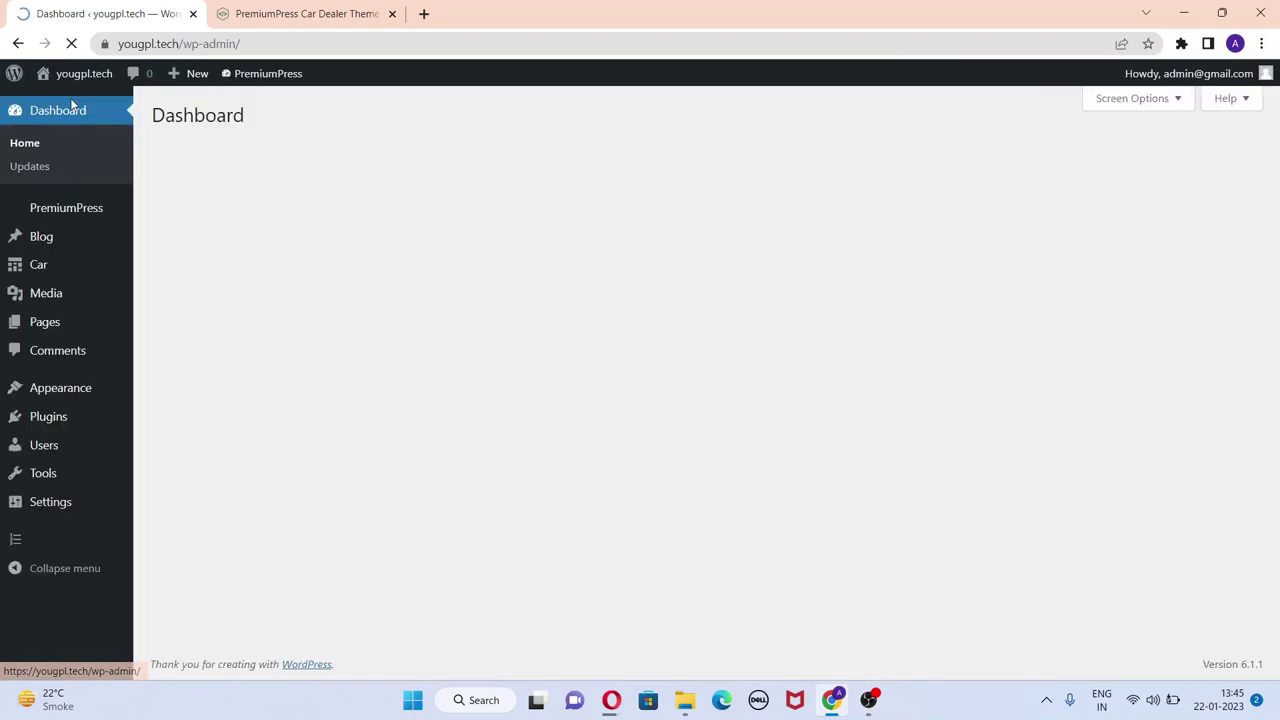
pyautogui.moveTo(71, 215)
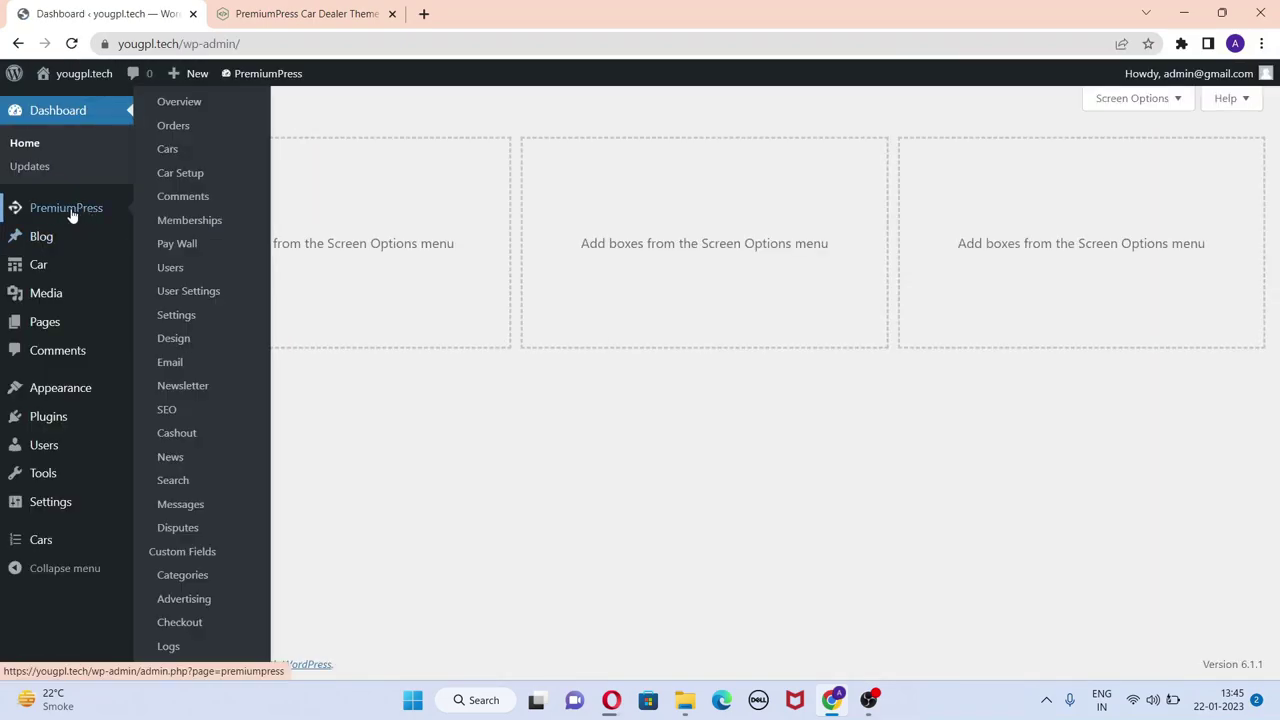
pyautogui.click(70, 210)
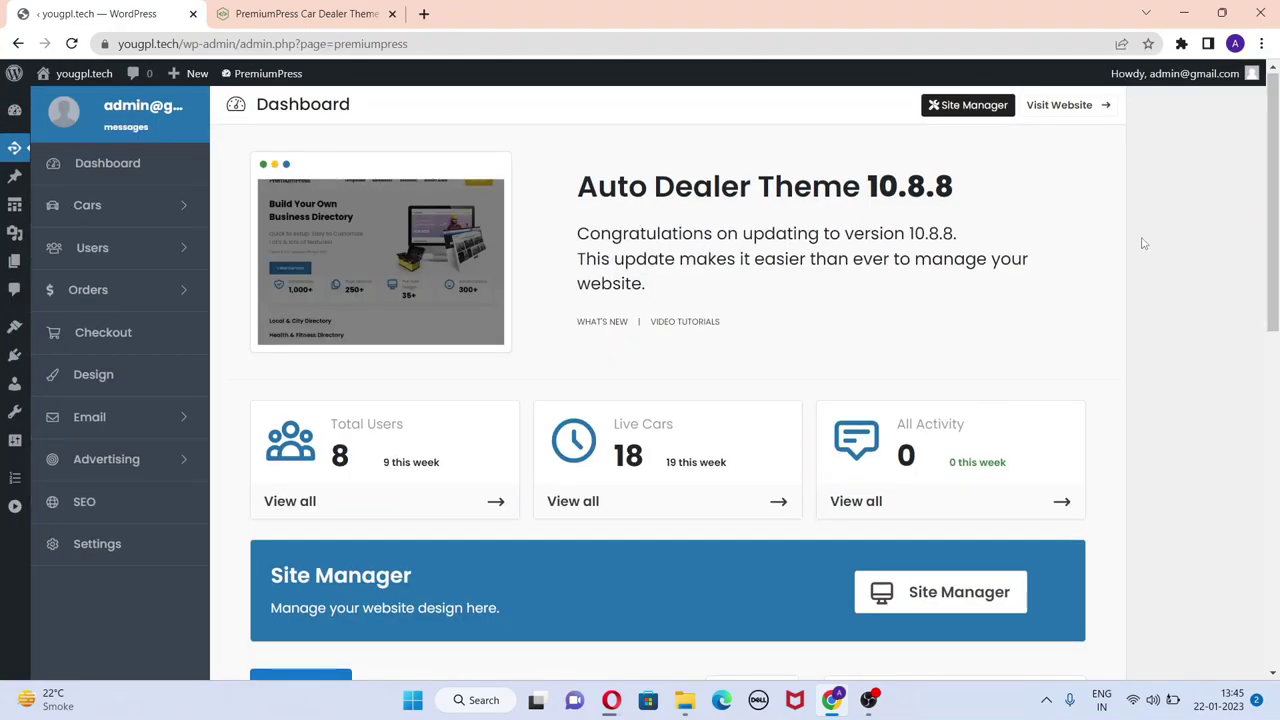
pyautogui.scroll(-2, 1276, 253)
pyautogui.scroll(1, 1276, 253)
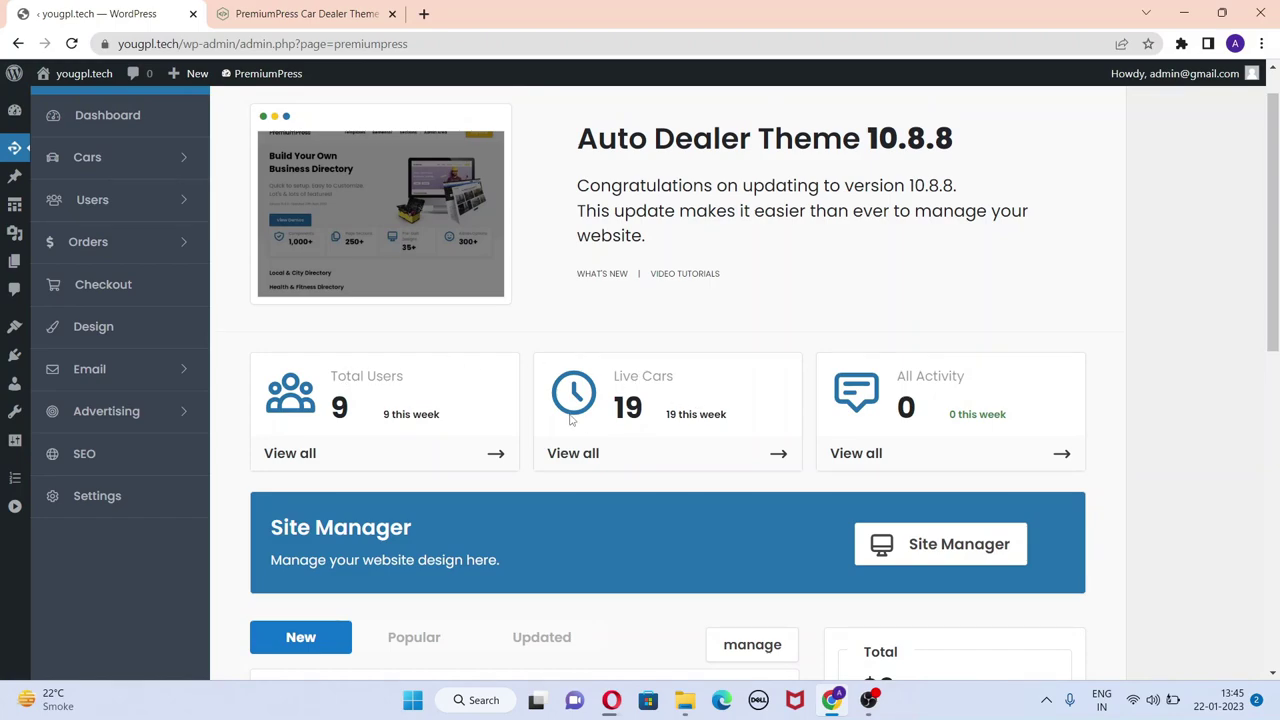
pyautogui.scroll(-4, 1162, 352)
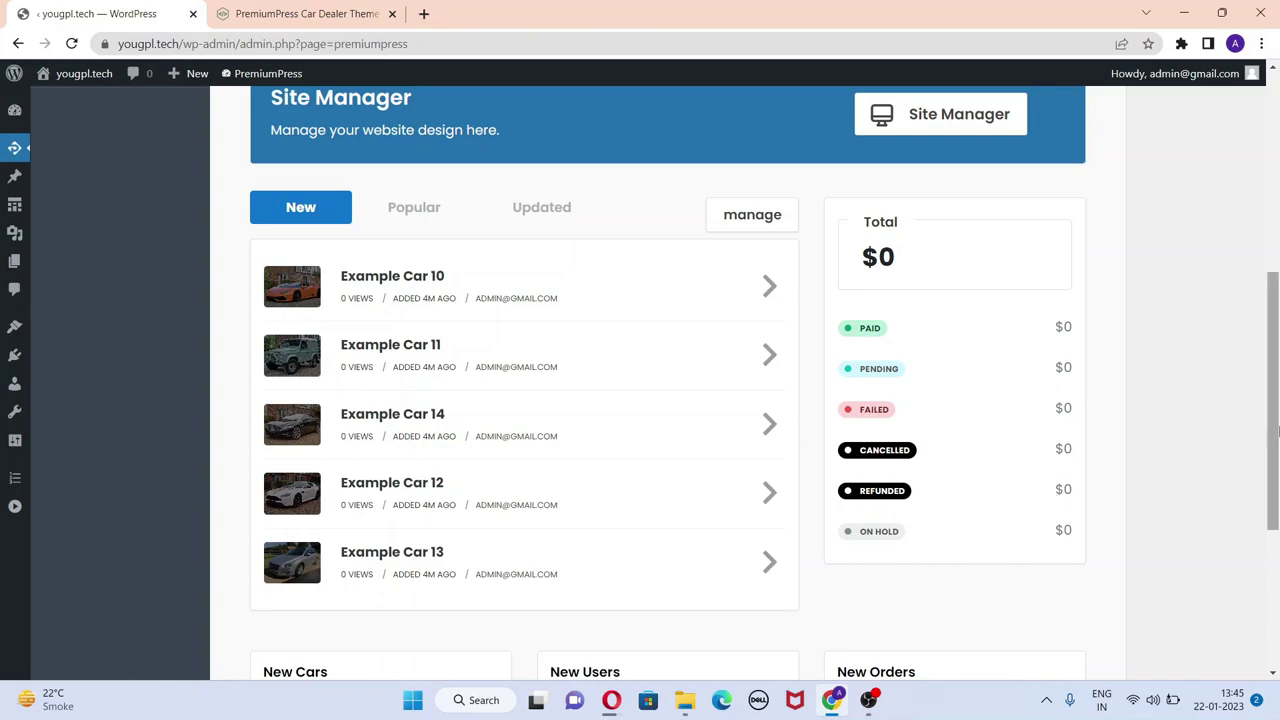
pyautogui.scroll(-3, 1275, 600)
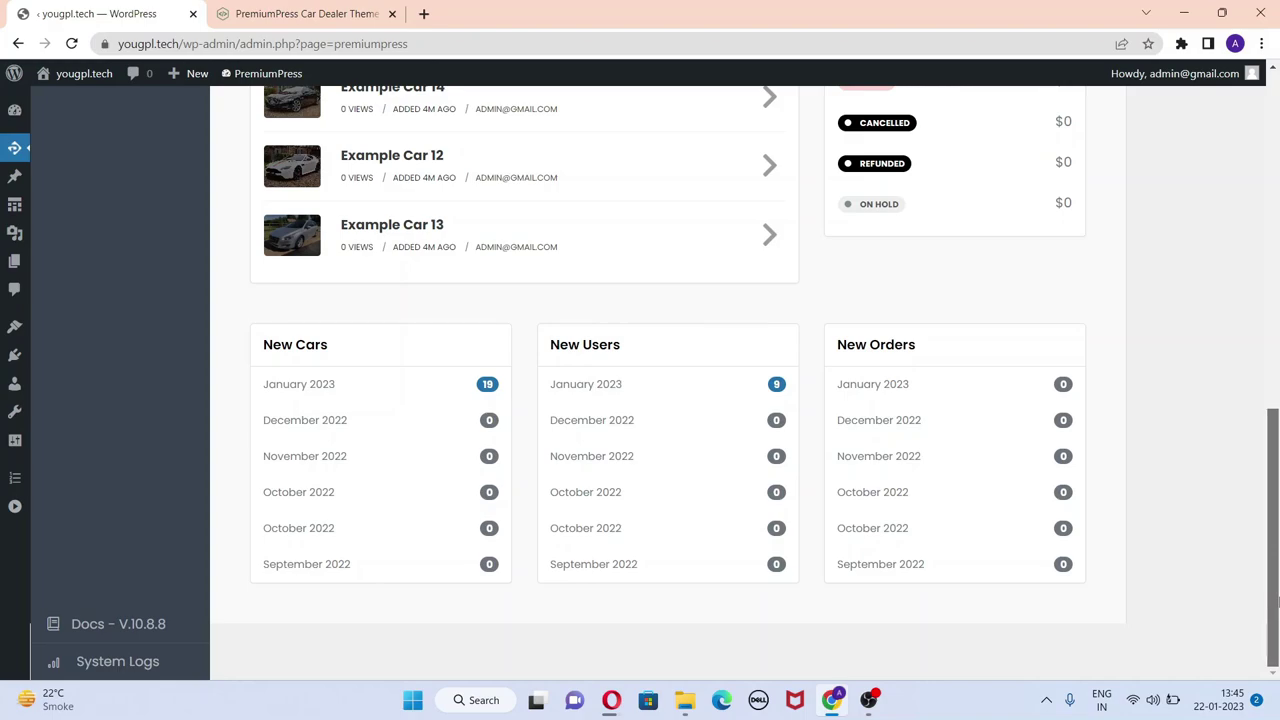
pyautogui.scroll(10, 1245, 323)
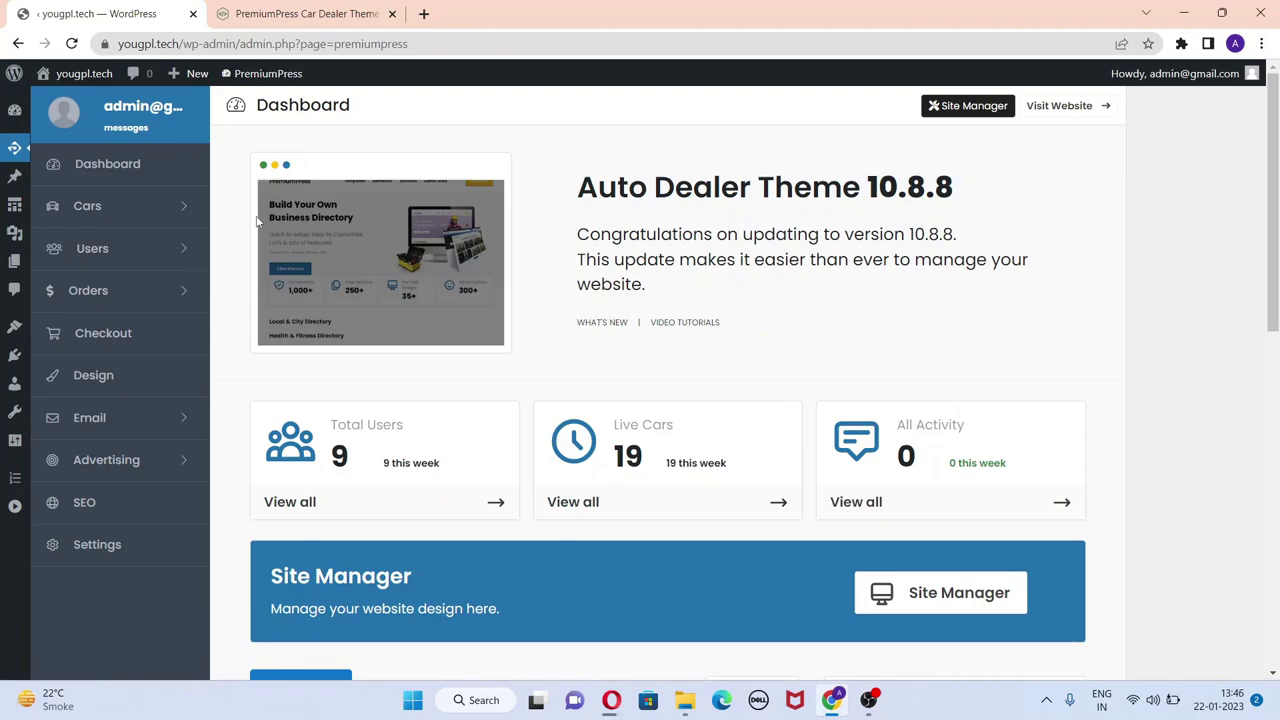
# - Turn on Allow Registrations in the Registration section of the PremiumPress user settings
pyautogui.click(104, 249)
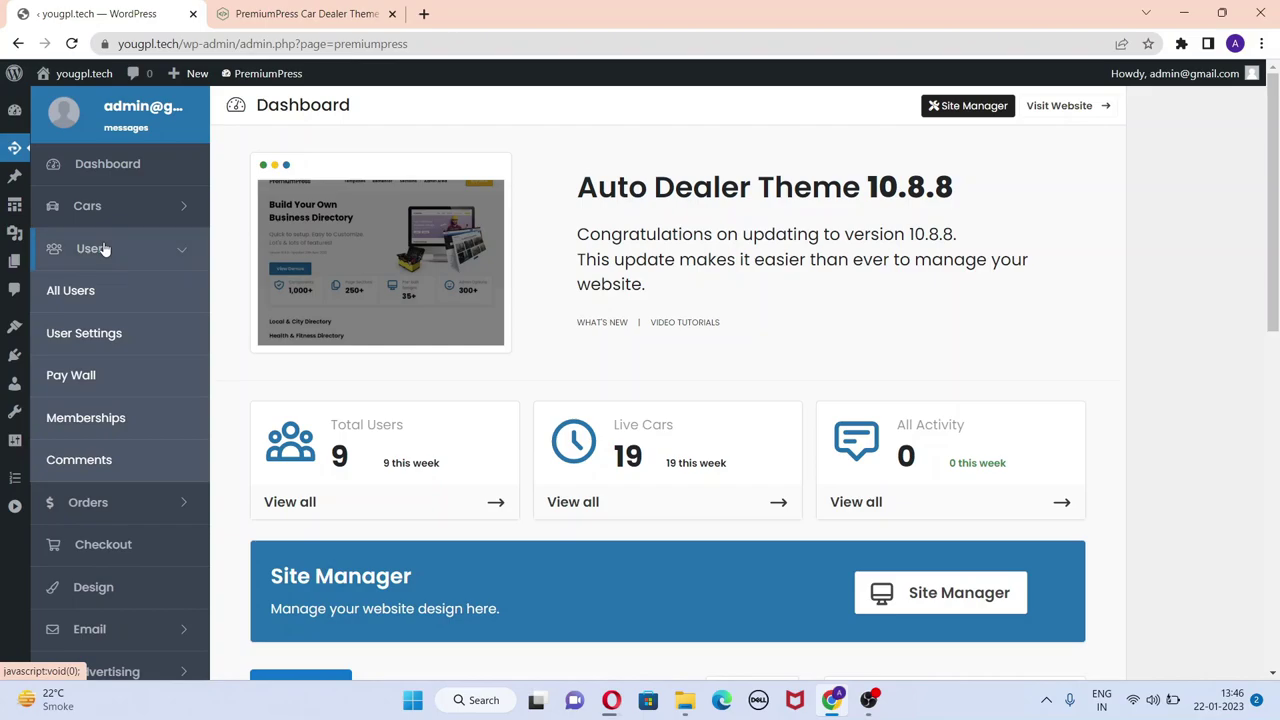
pyautogui.click(103, 336)
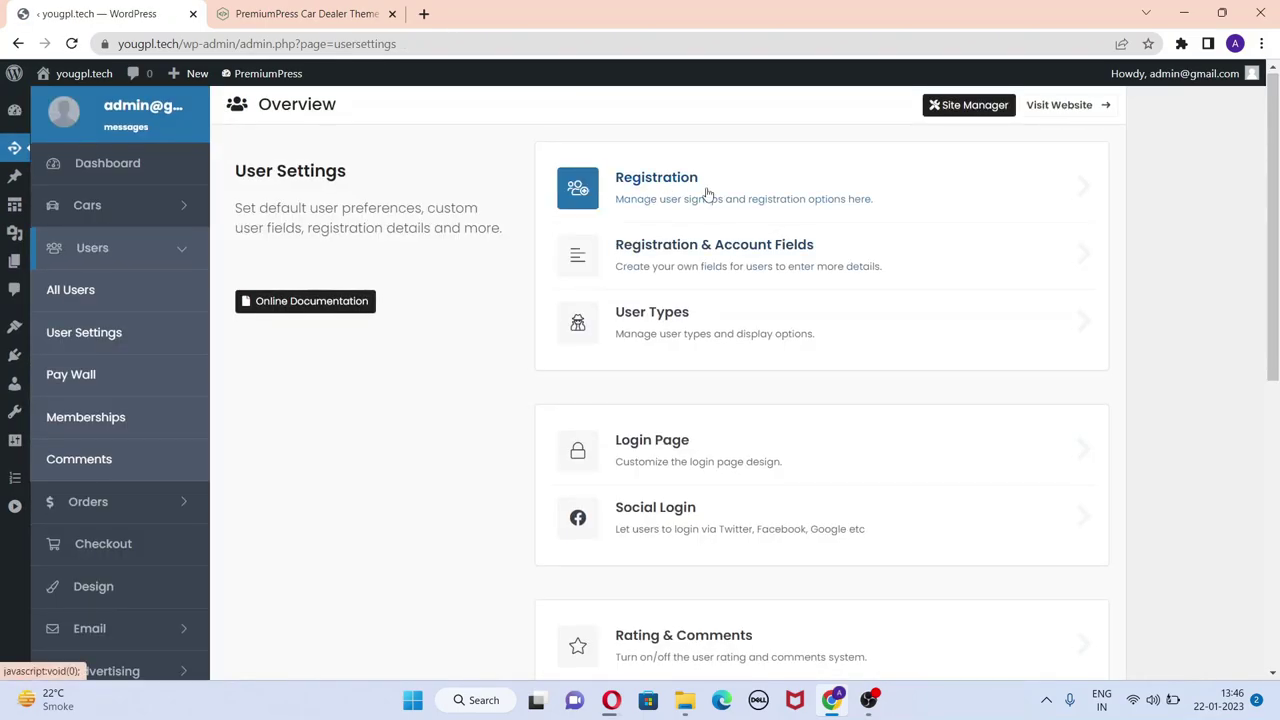
pyautogui.click(707, 193)
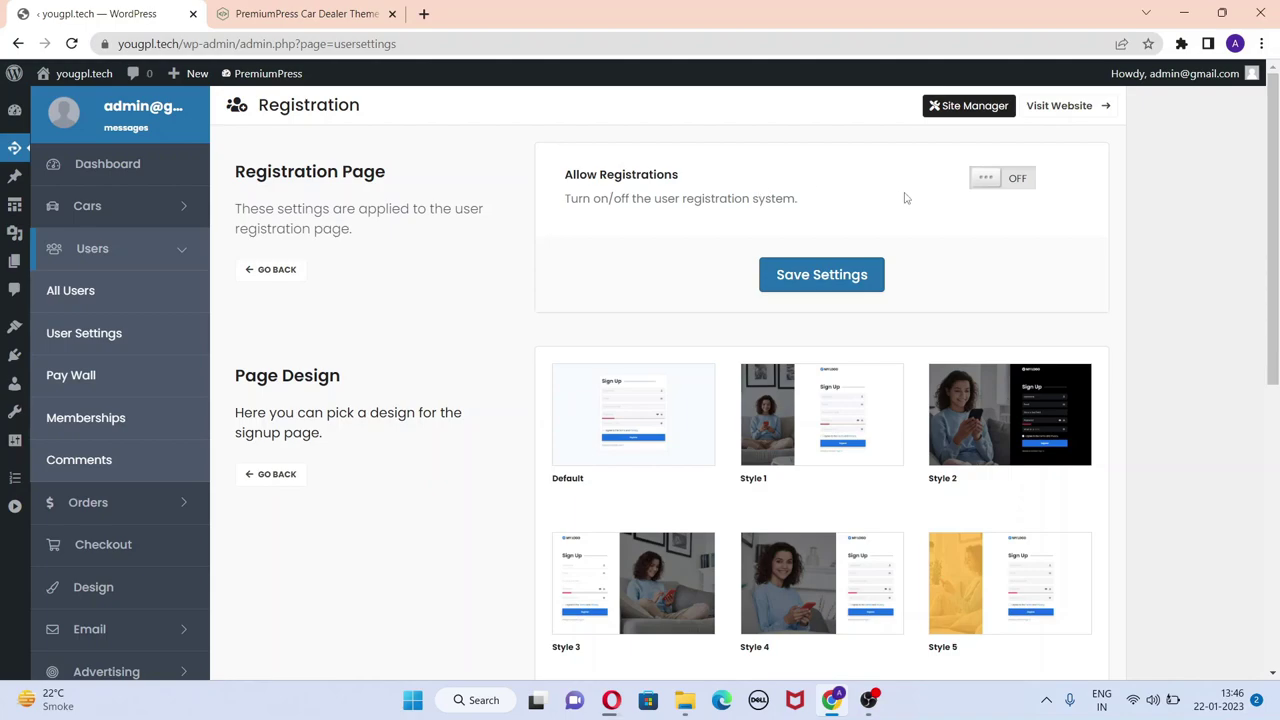
pyautogui.click(997, 181)
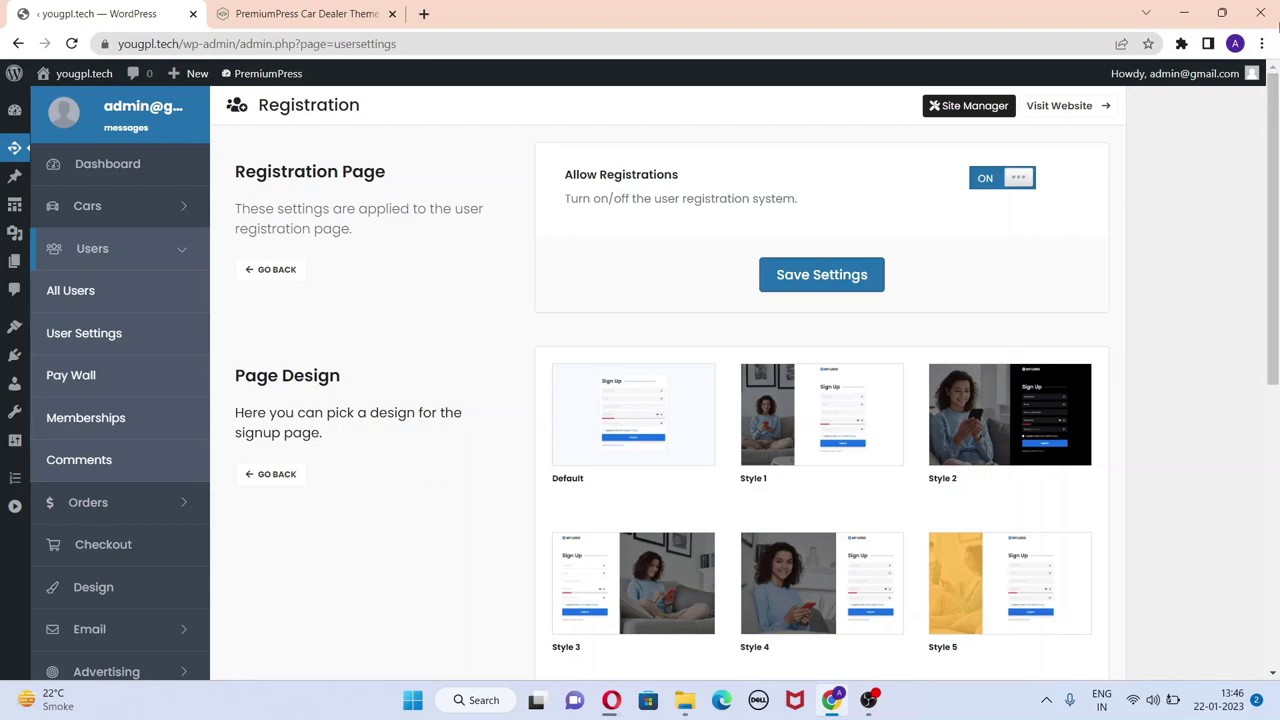
pyautogui.moveTo(184, 43); pyautogui.dragTo(97, 40)
pyautogui.hotkey('ctrl', 'c')
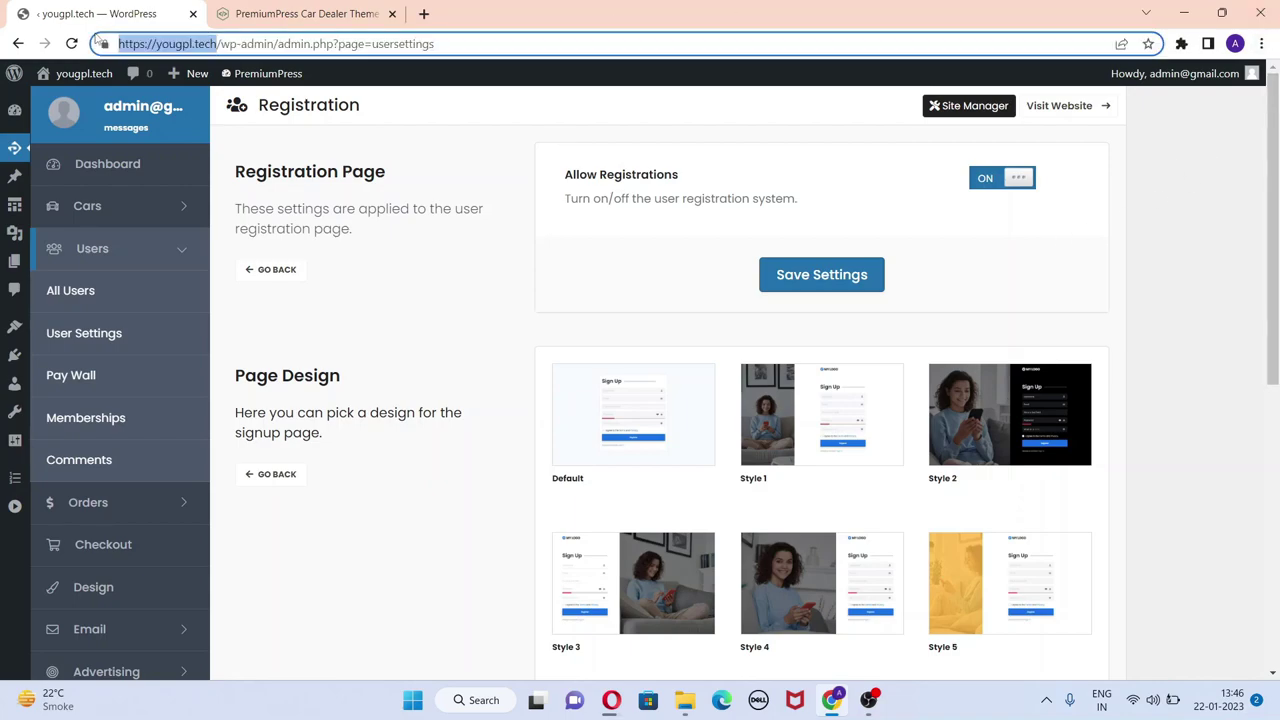
pyautogui.click(1262, 43)
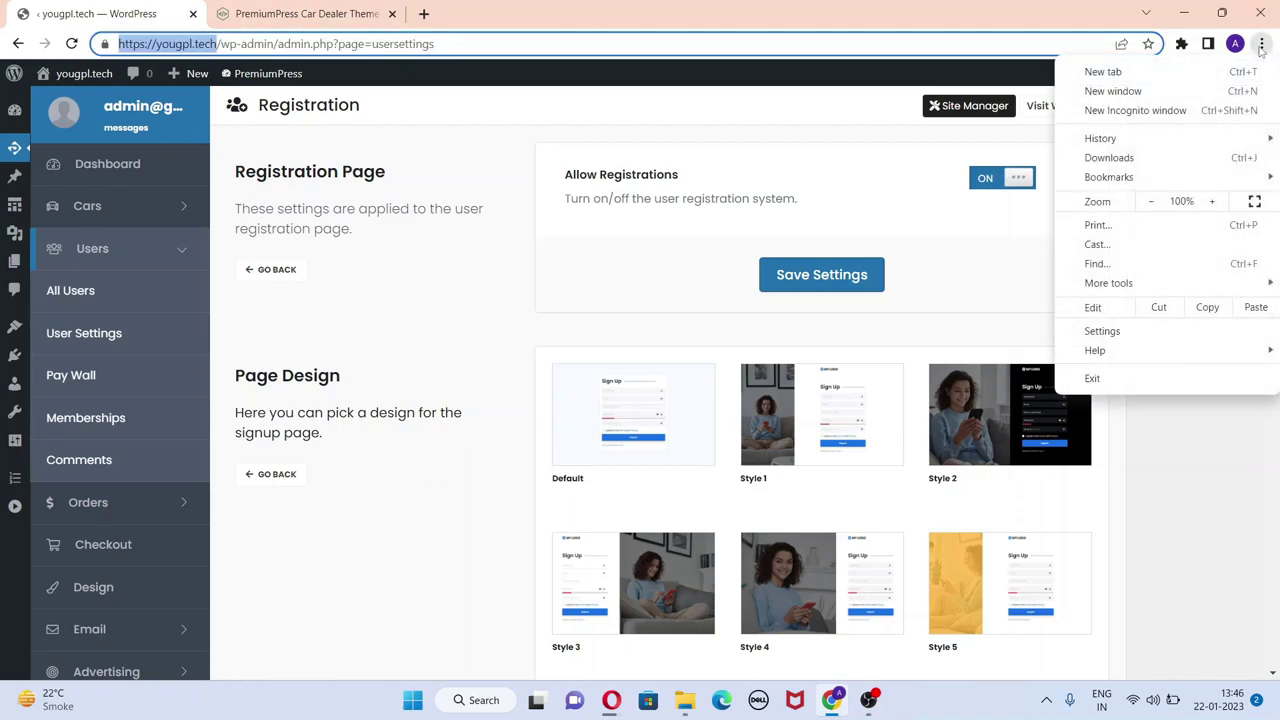
pyautogui.click(1156, 110)
pyautogui.hotkey('ctrl', 'v')
pyautogui.press('Return')
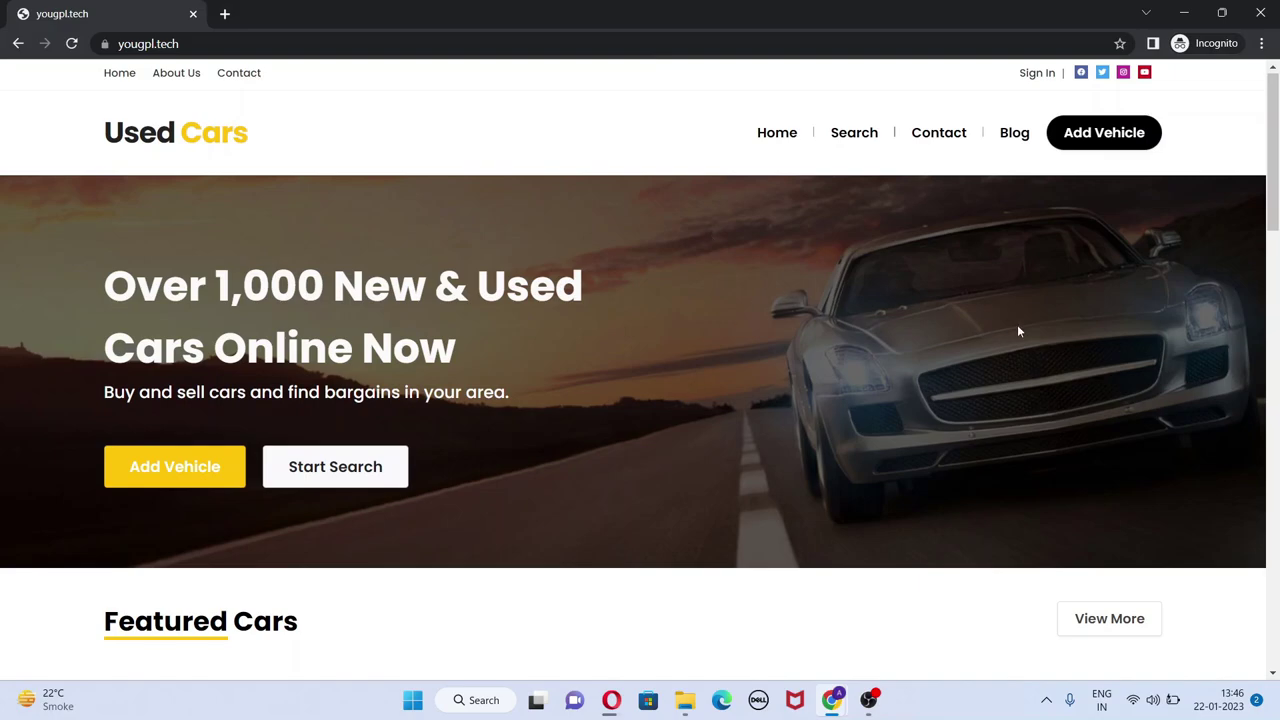
pyautogui.scroll(-10, 1205, 413)
pyautogui.moveTo(1275, 413); pyautogui.dragTo(1275, 130)
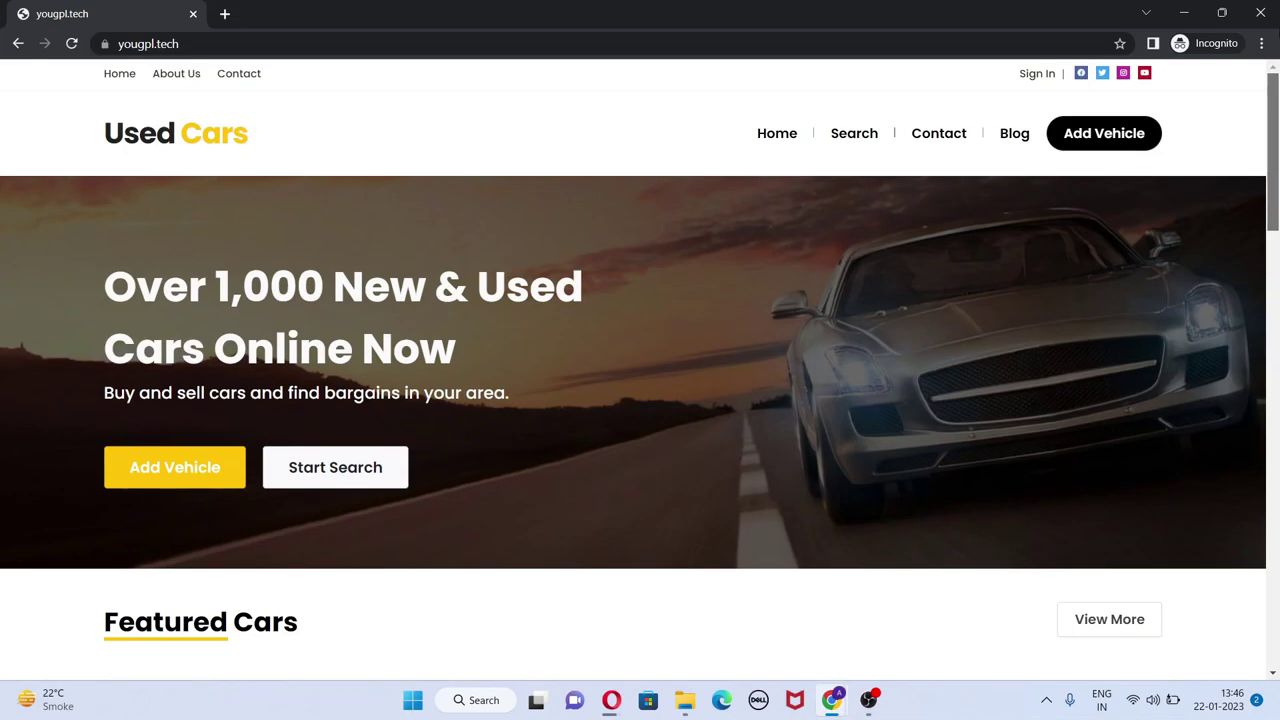
# - Open the visitor's Add Vehicle form, examine its fields and close the incognito window
pyautogui.click(1121, 143)
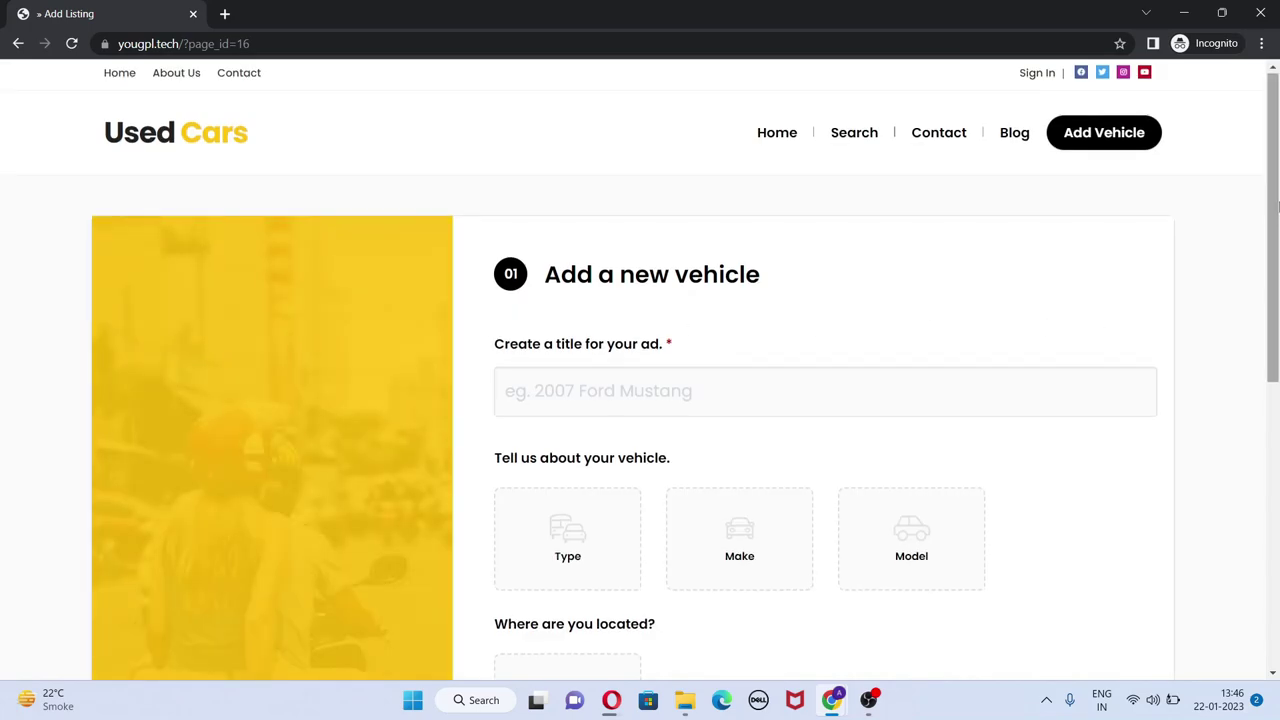
pyautogui.moveTo(1274, 230); pyautogui.dragTo(1274, 292)
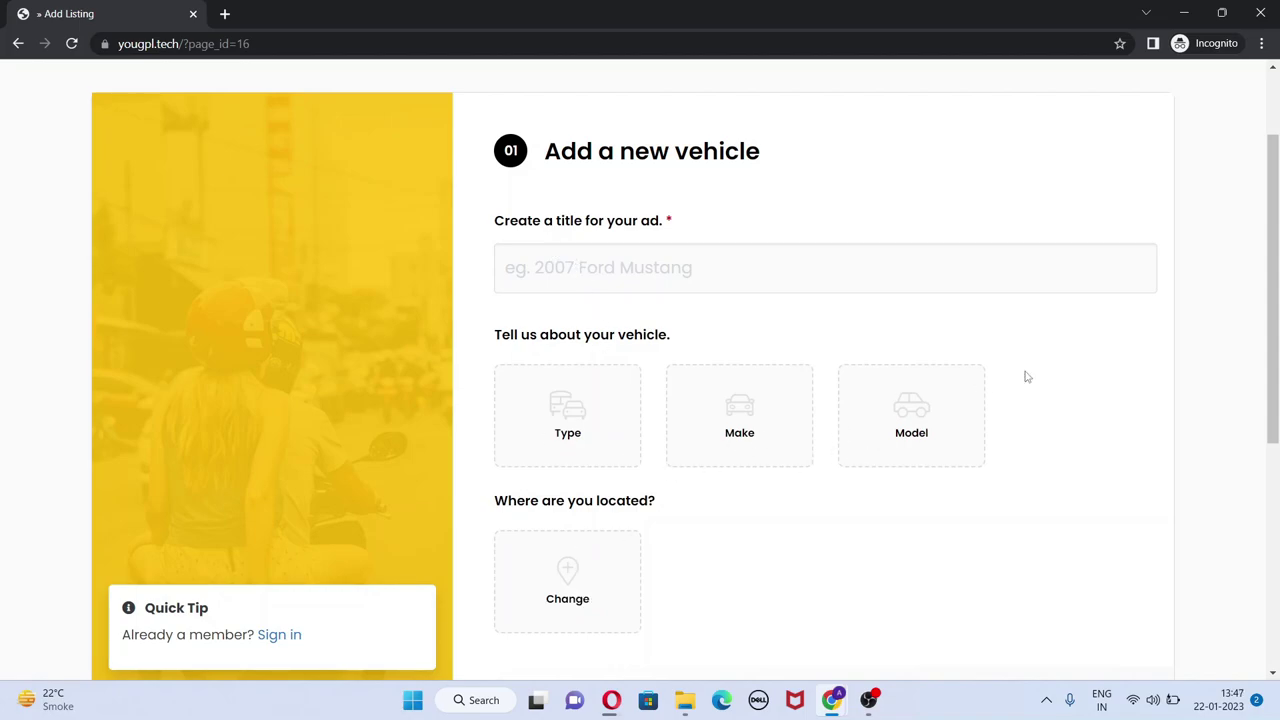
pyautogui.moveTo(1274, 288); pyautogui.dragTo(1274, 412)
pyautogui.scroll(4, 805, 287)
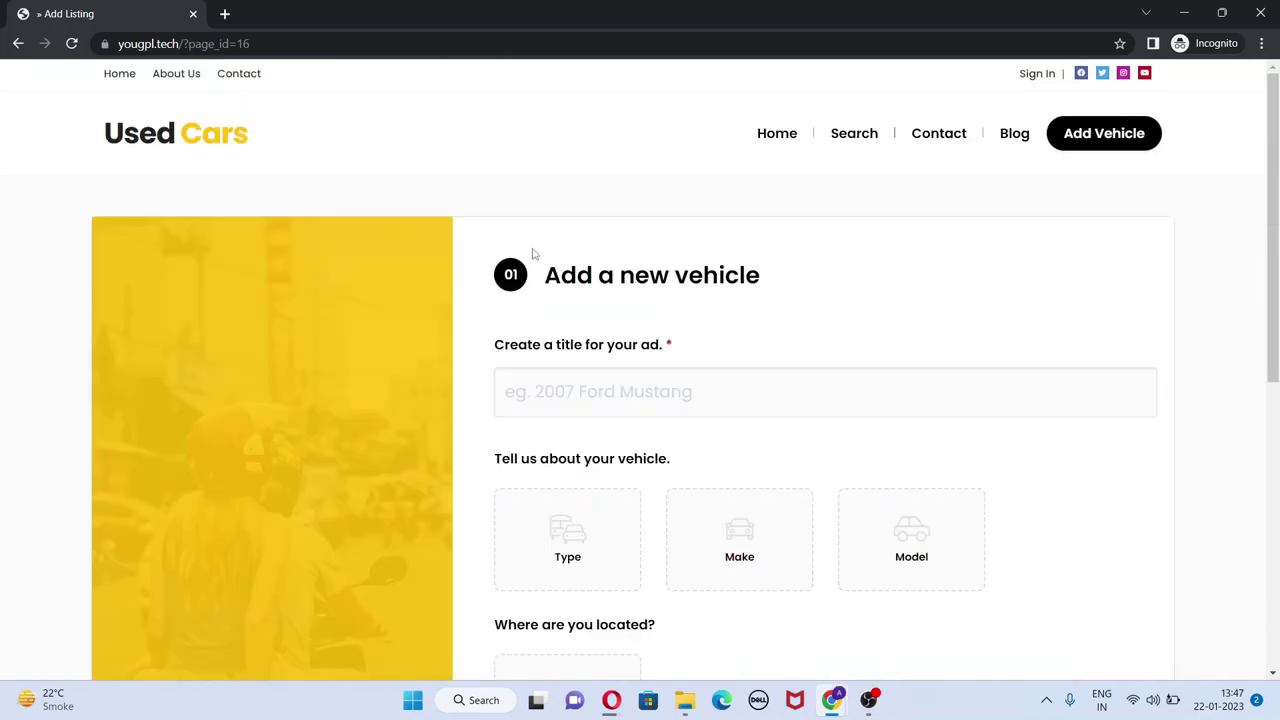
pyautogui.click(193, 14)
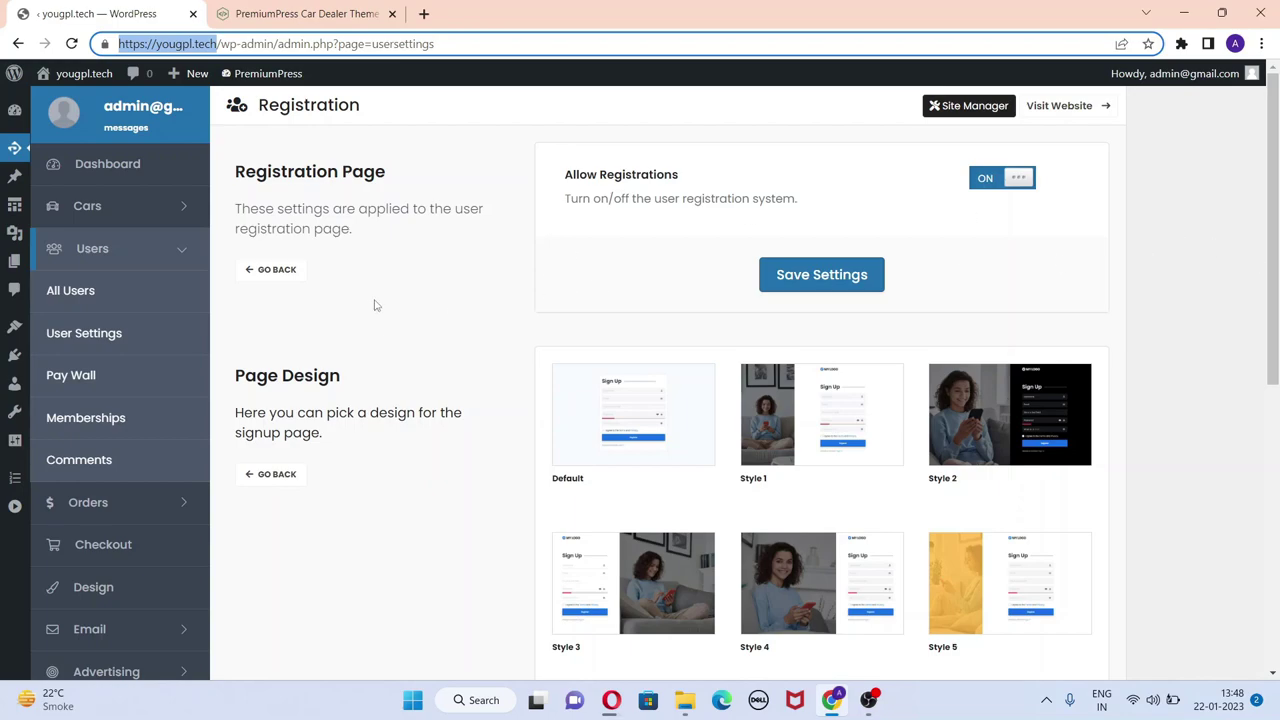
# - View the All Cars listing in the PremiumPress admin and open the Car Settings overview
pyautogui.click(103, 208)
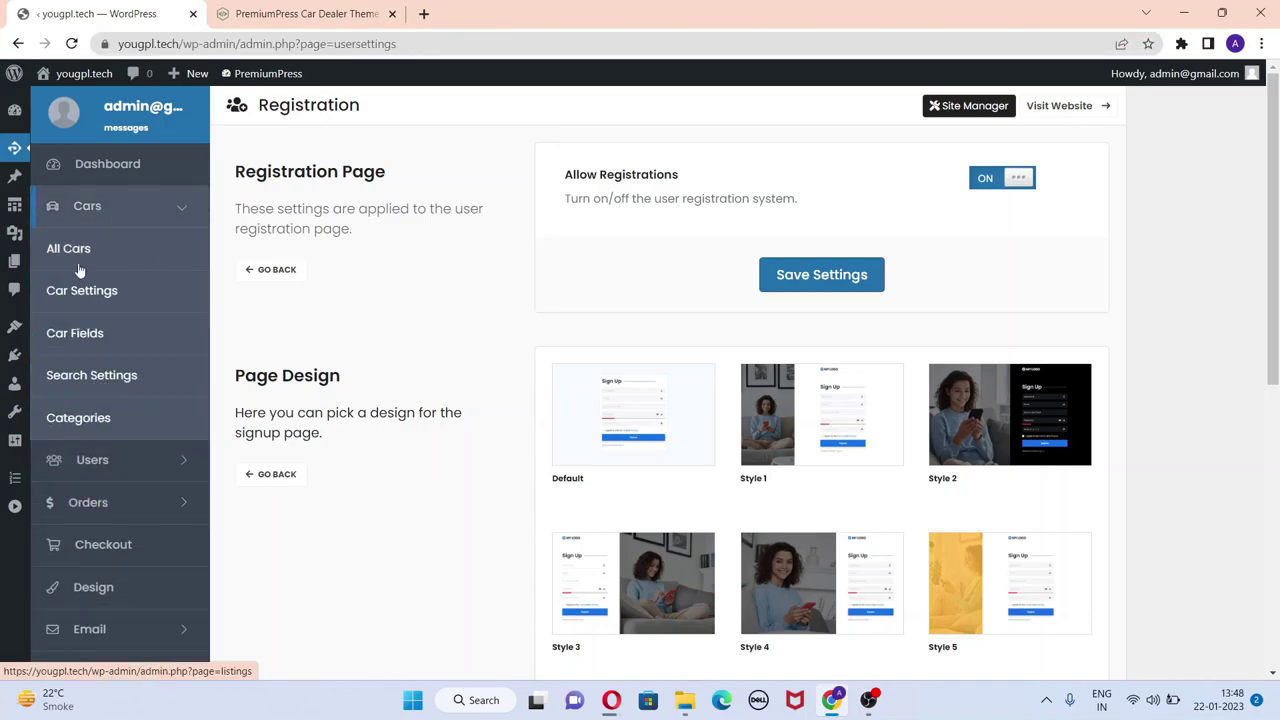
pyautogui.click(98, 256)
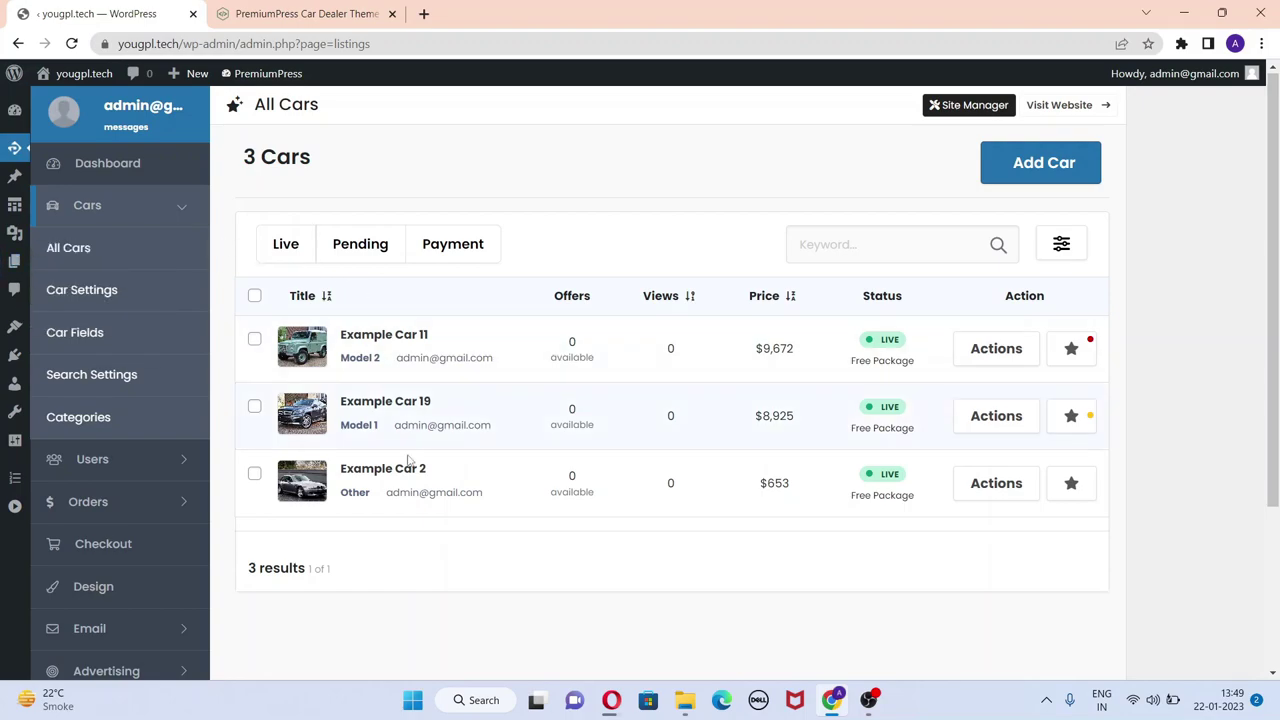
pyautogui.click(78, 290)
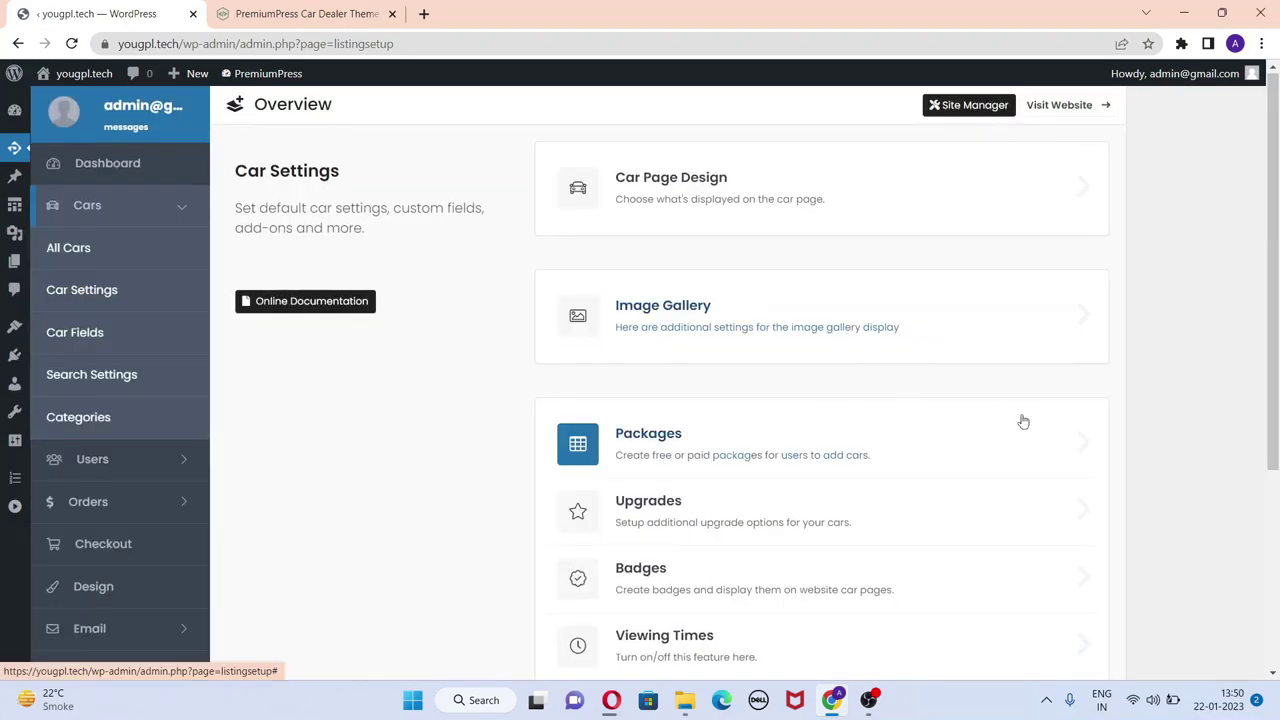
pyautogui.moveTo(1277, 284); pyautogui.dragTo(1277, 314)
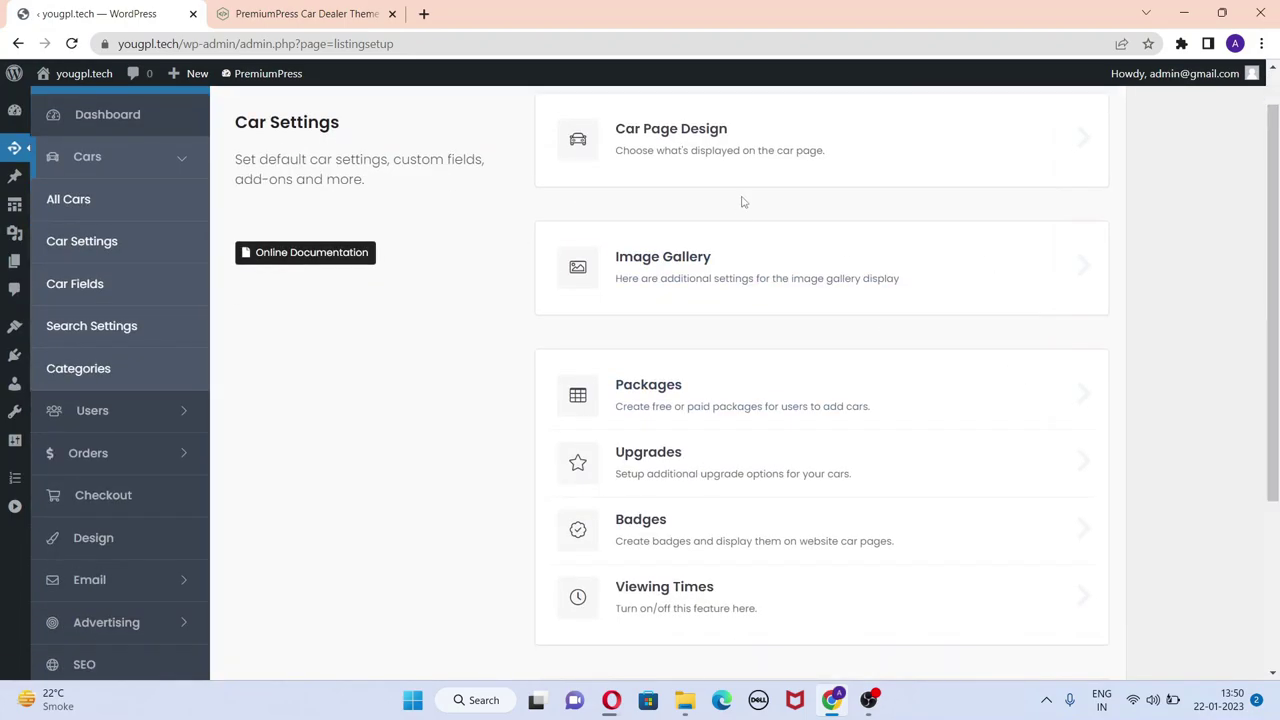
# - Examine the Car Page Design display options, return to the Car Settings overview and review its remaining sections
pyautogui.click(877, 151)
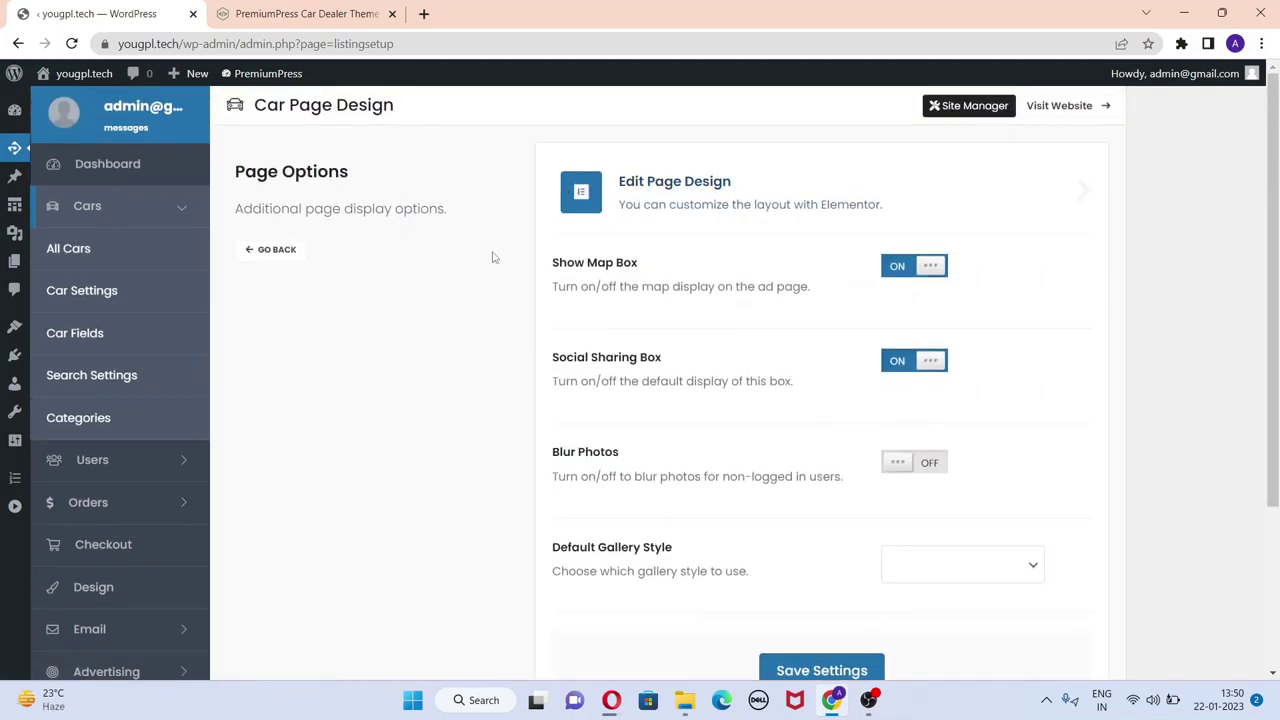
pyautogui.scroll(-2, 1272, 300)
pyautogui.scroll(2, 1272, 300)
pyautogui.click(287, 252)
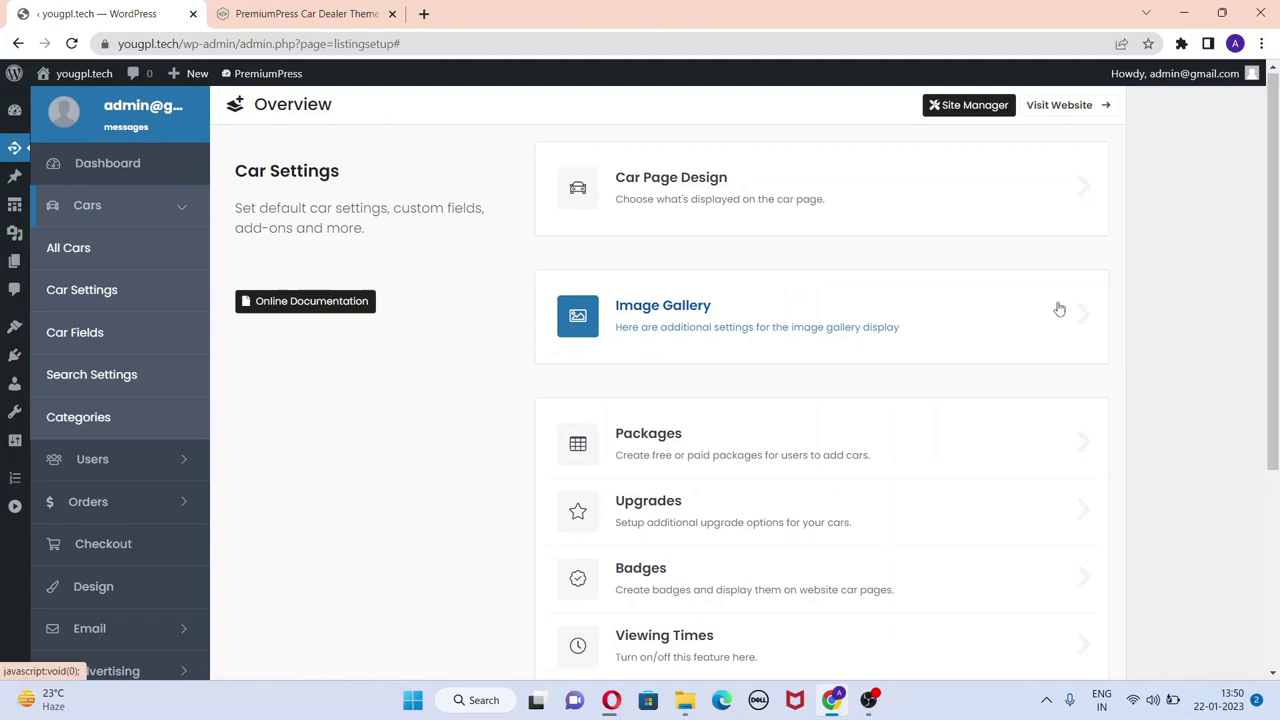
pyautogui.scroll(-1, 835, 330)
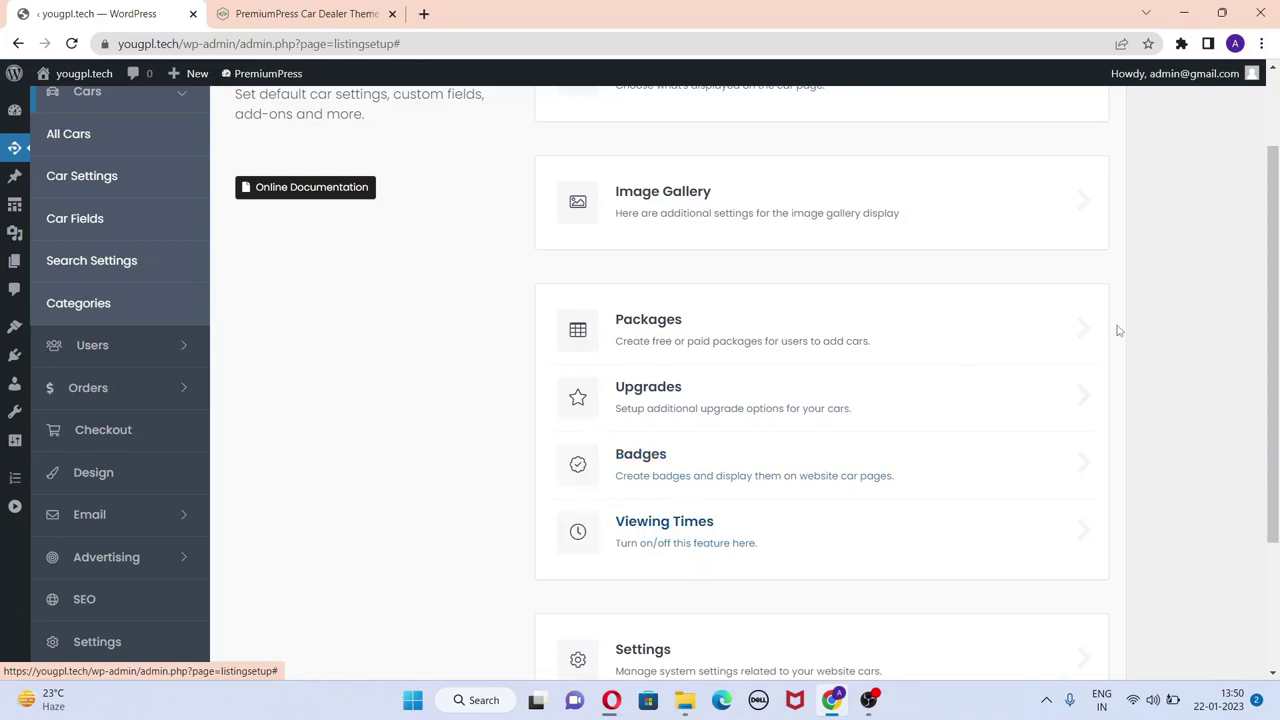
pyautogui.moveTo(1276, 213); pyautogui.dragTo(1276, 203)
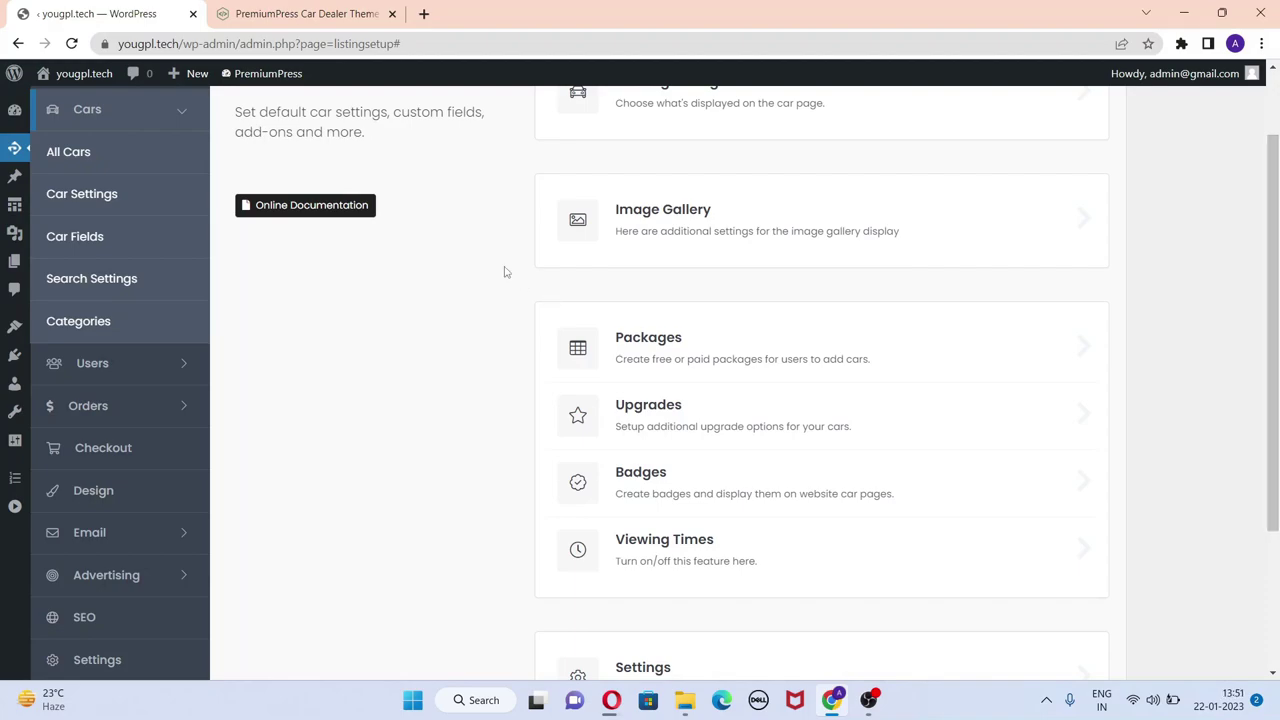
# - Review the Custom Fields list for cars and open the Search Settings to examine the available search filters
pyautogui.click(116, 237)
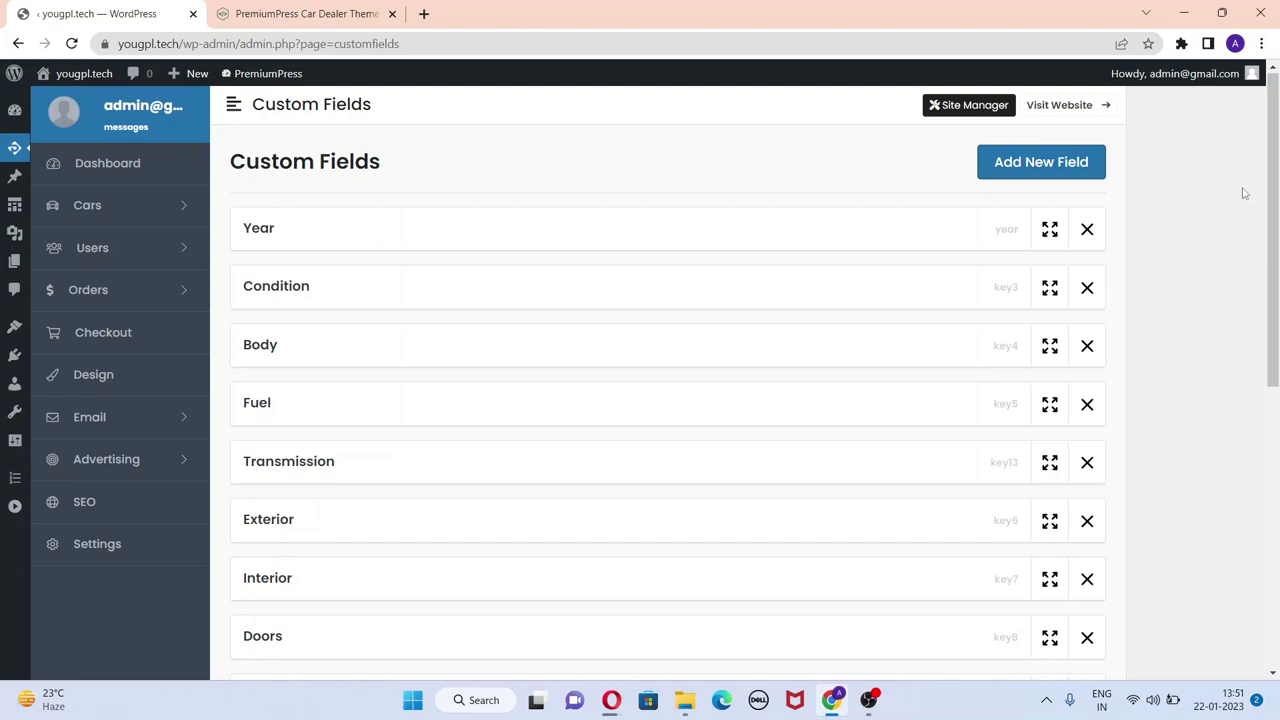
pyautogui.click(1020, 163)
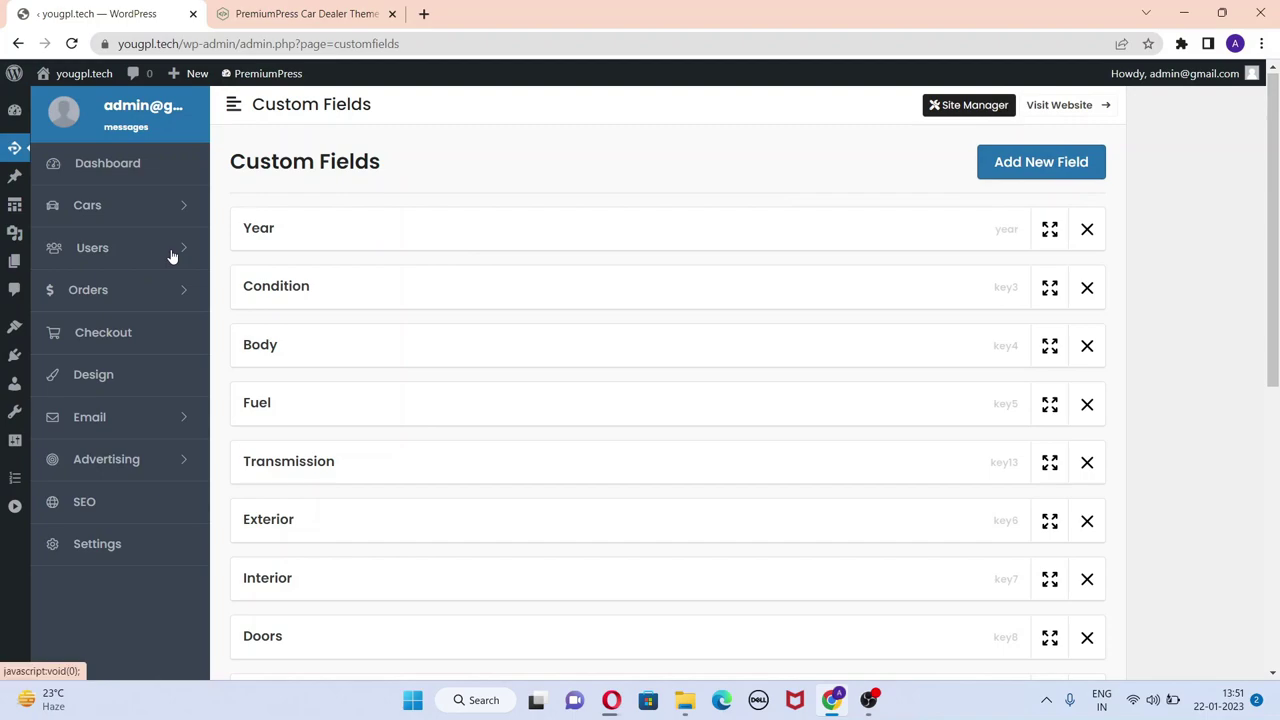
pyautogui.click(164, 216)
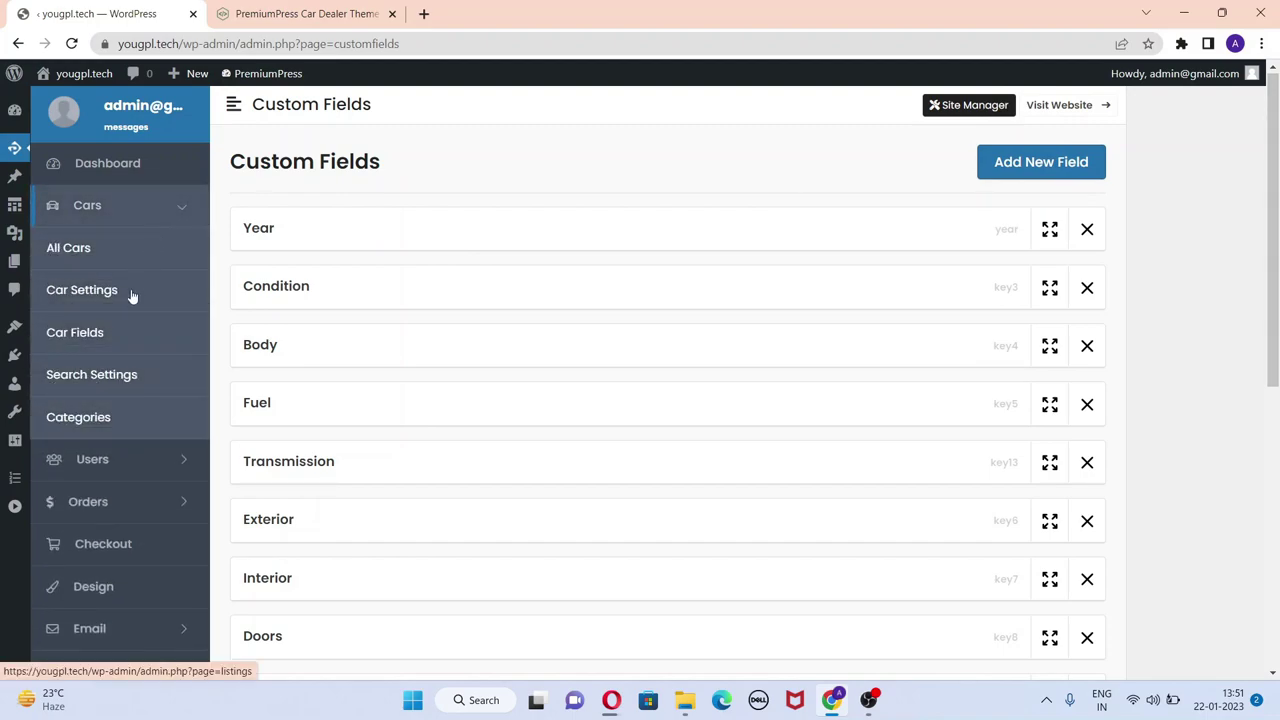
pyautogui.click(113, 377)
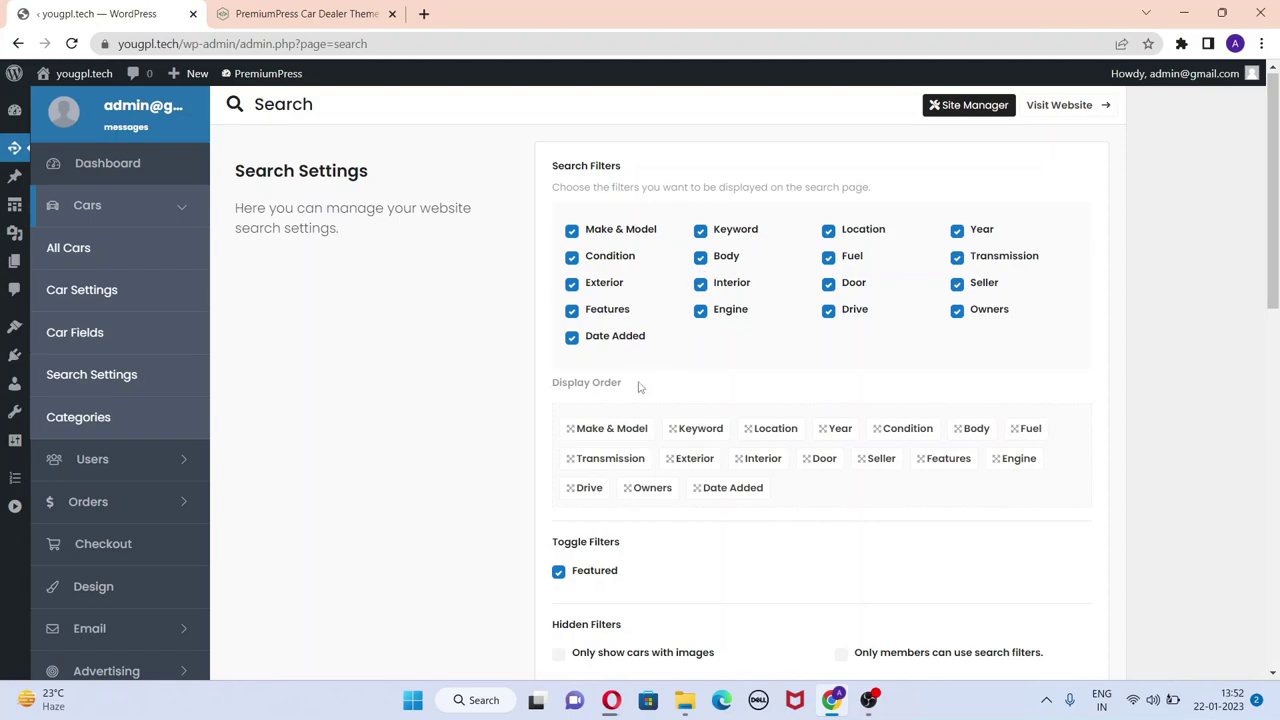
# - Open yougpl.tech in a new browser tab and look through the website's car Search page
pyautogui.click(328, 8)
pyautogui.click(100, 14)
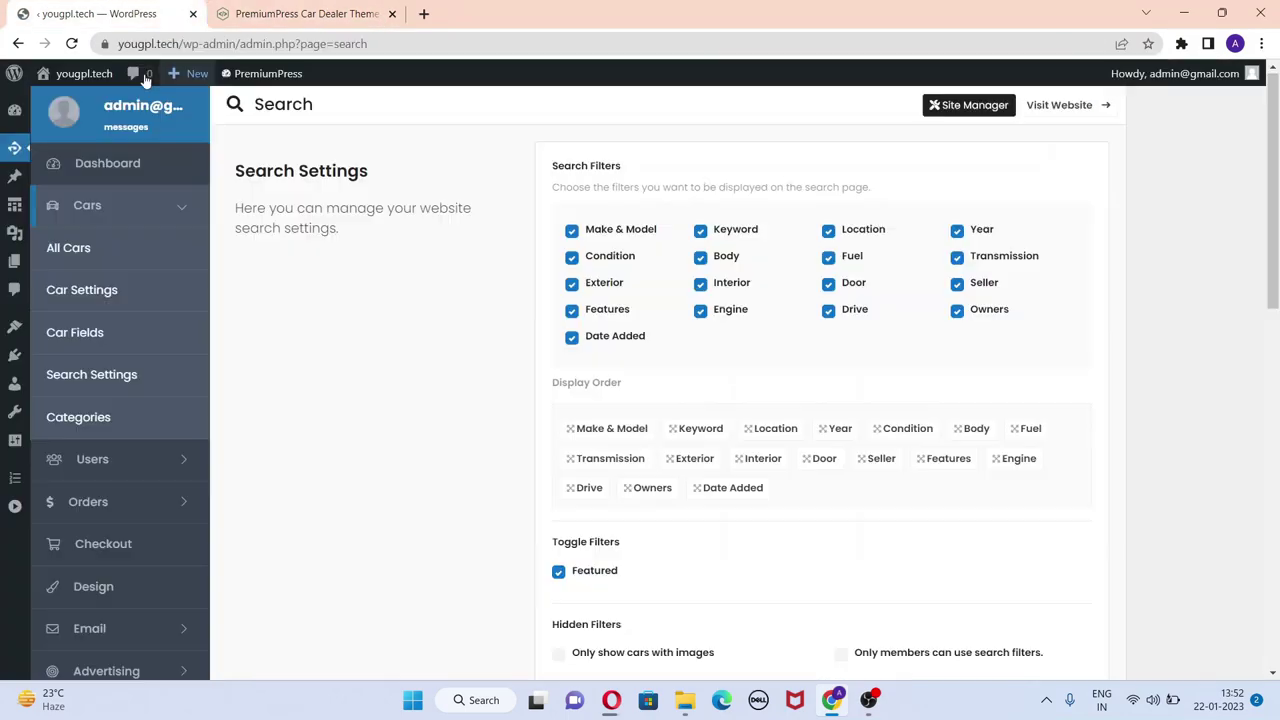
pyautogui.click(424, 14)
pyautogui.write('you')
pyautogui.press('Return')
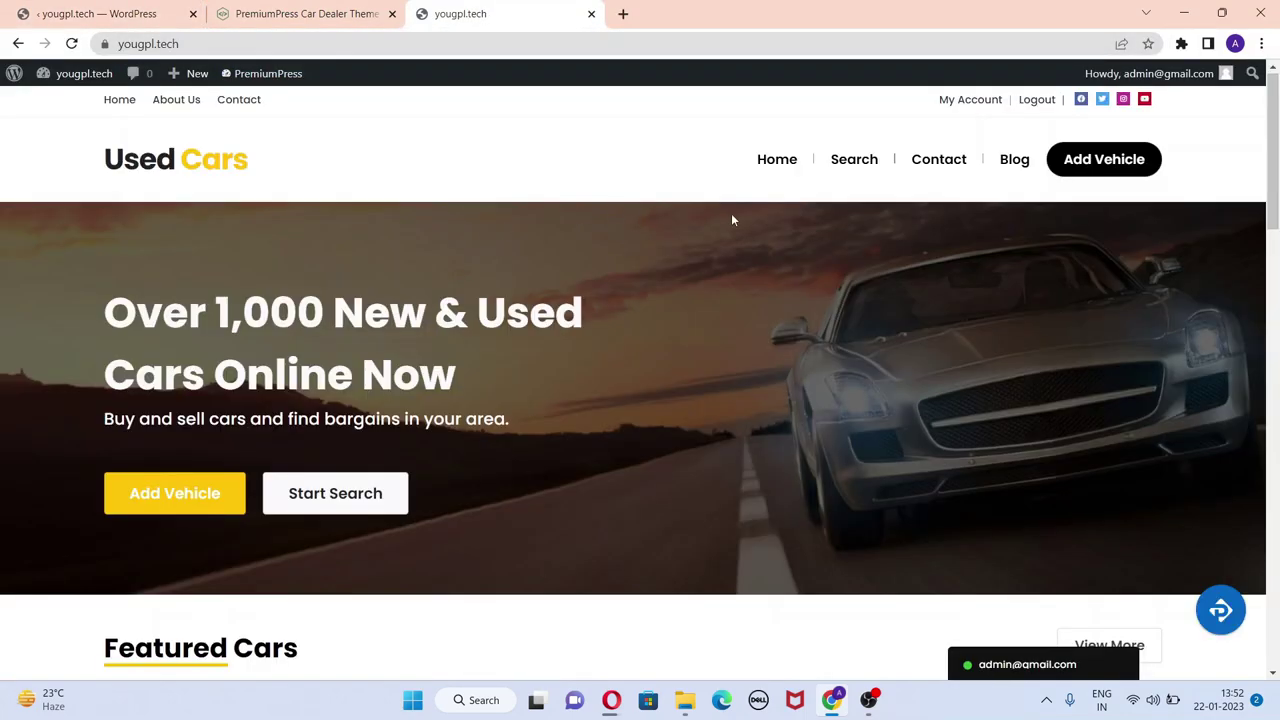
pyautogui.click(851, 163)
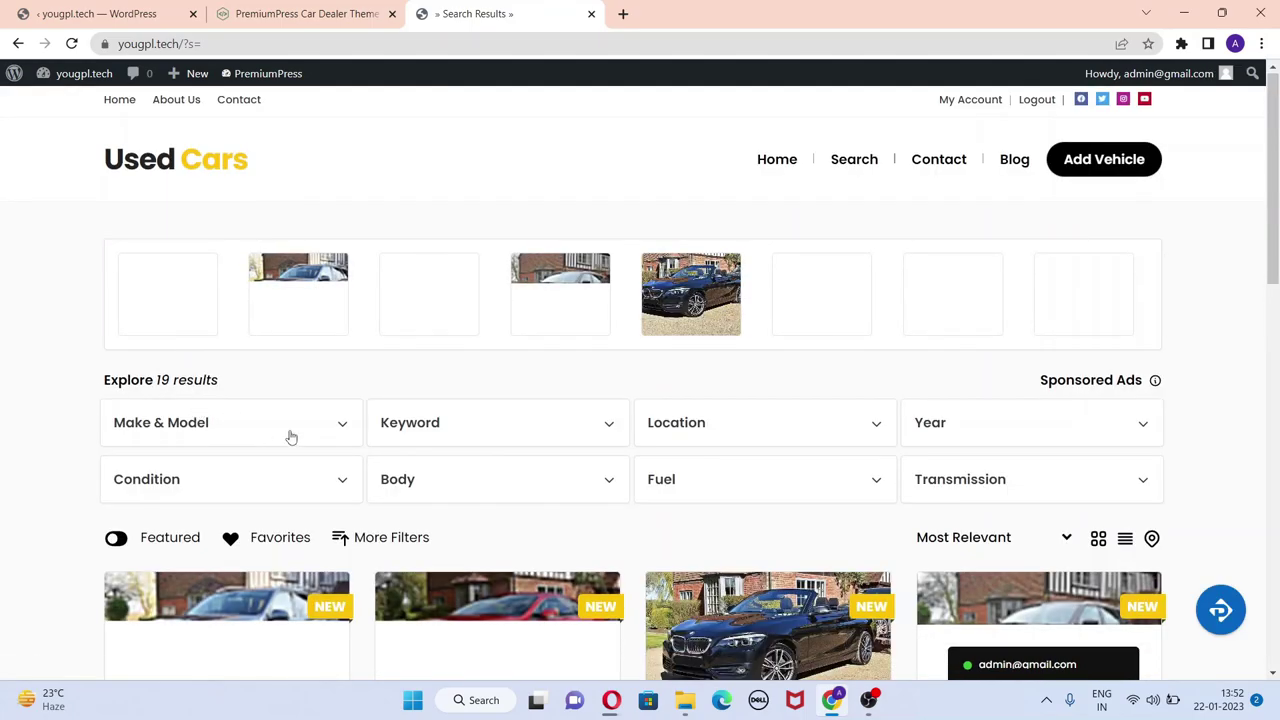
pyautogui.scroll(-3, 1268, 230)
pyautogui.scroll(1, 1268, 230)
# - Inspect the Make & Model and Condition filters on the search page and return to the Search Settings in the admin
pyautogui.click(270, 154)
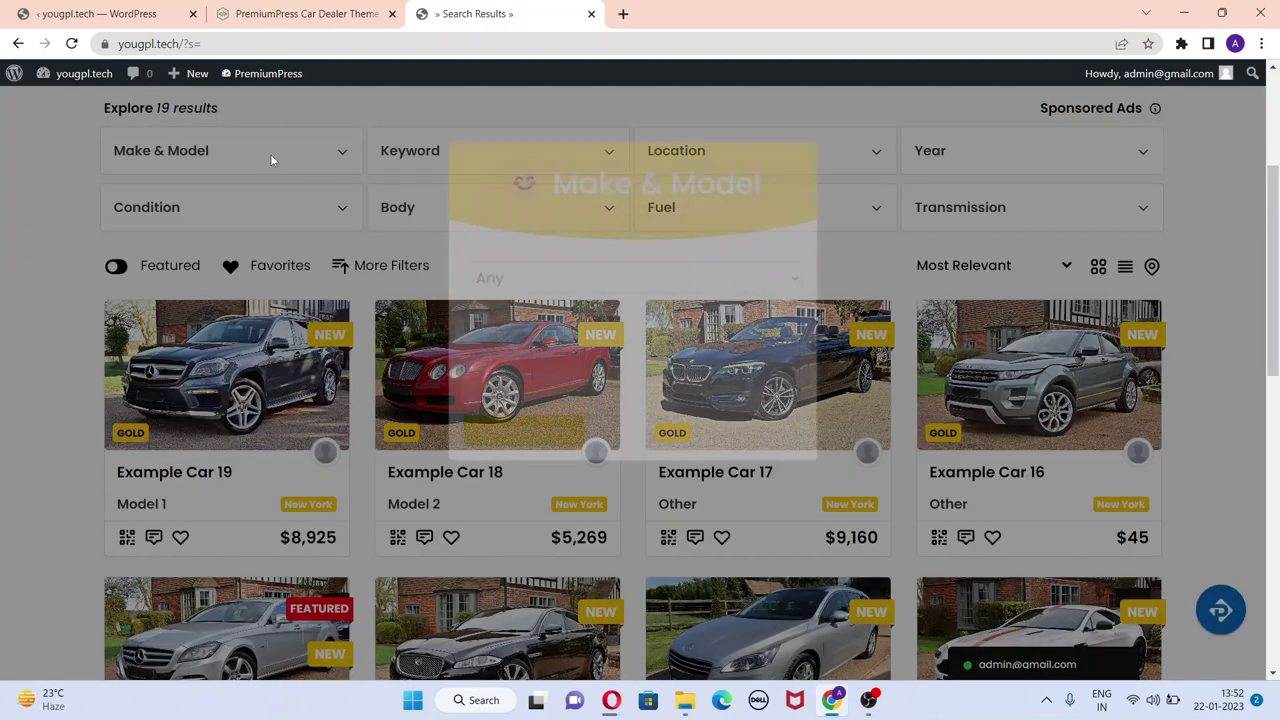
pyautogui.click(310, 208)
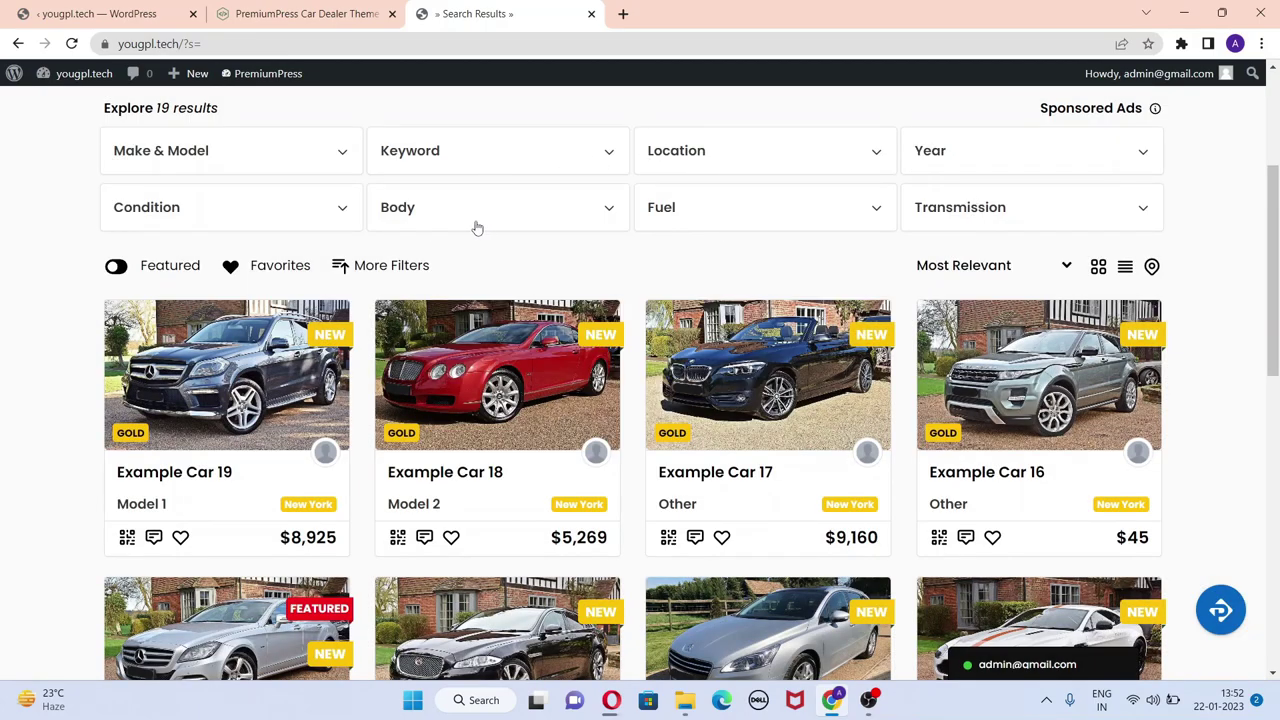
pyautogui.click(279, 216)
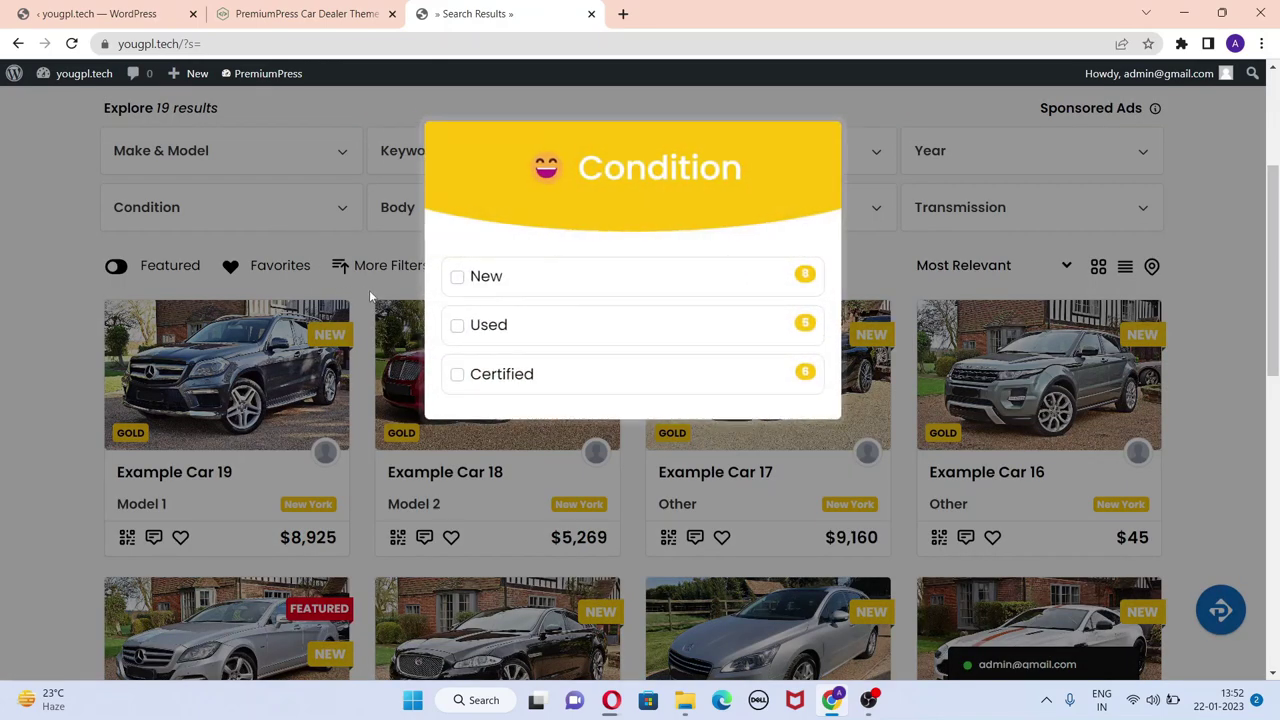
pyautogui.hotkey('ctrl', '1')
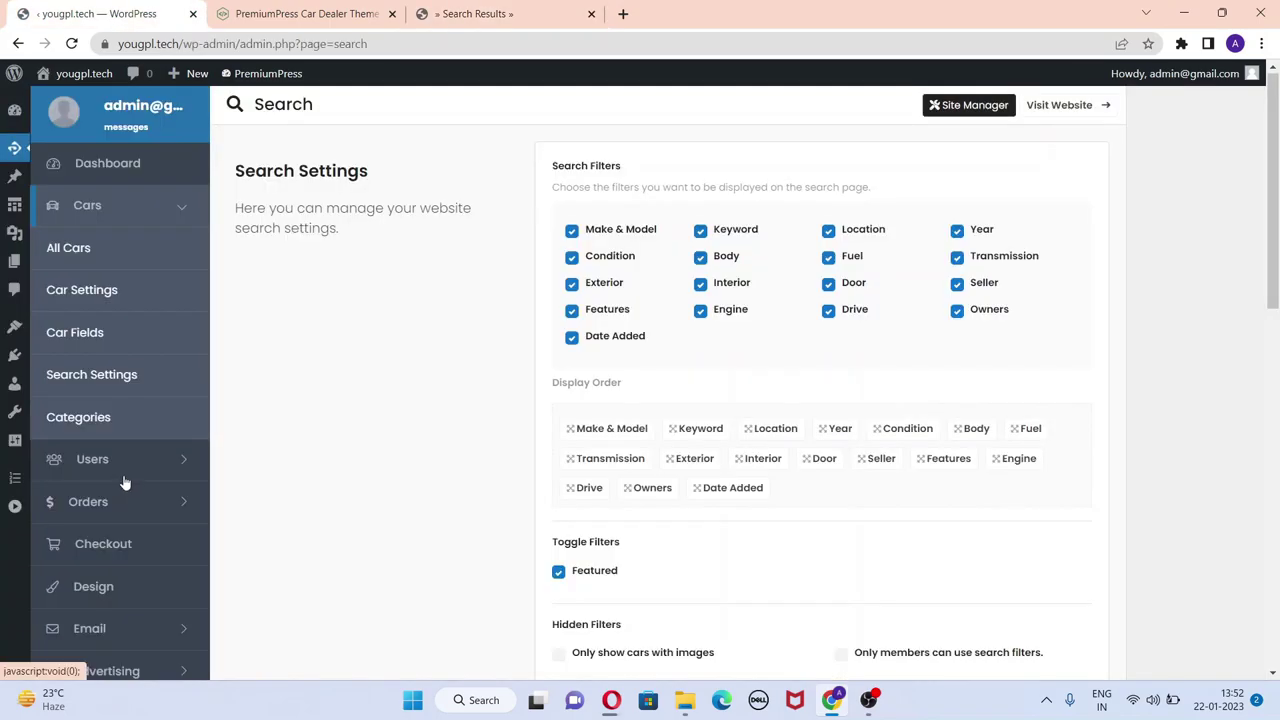
# - Open the Category Manager for cars and look through its list of taxonomies
pyautogui.click(103, 421)
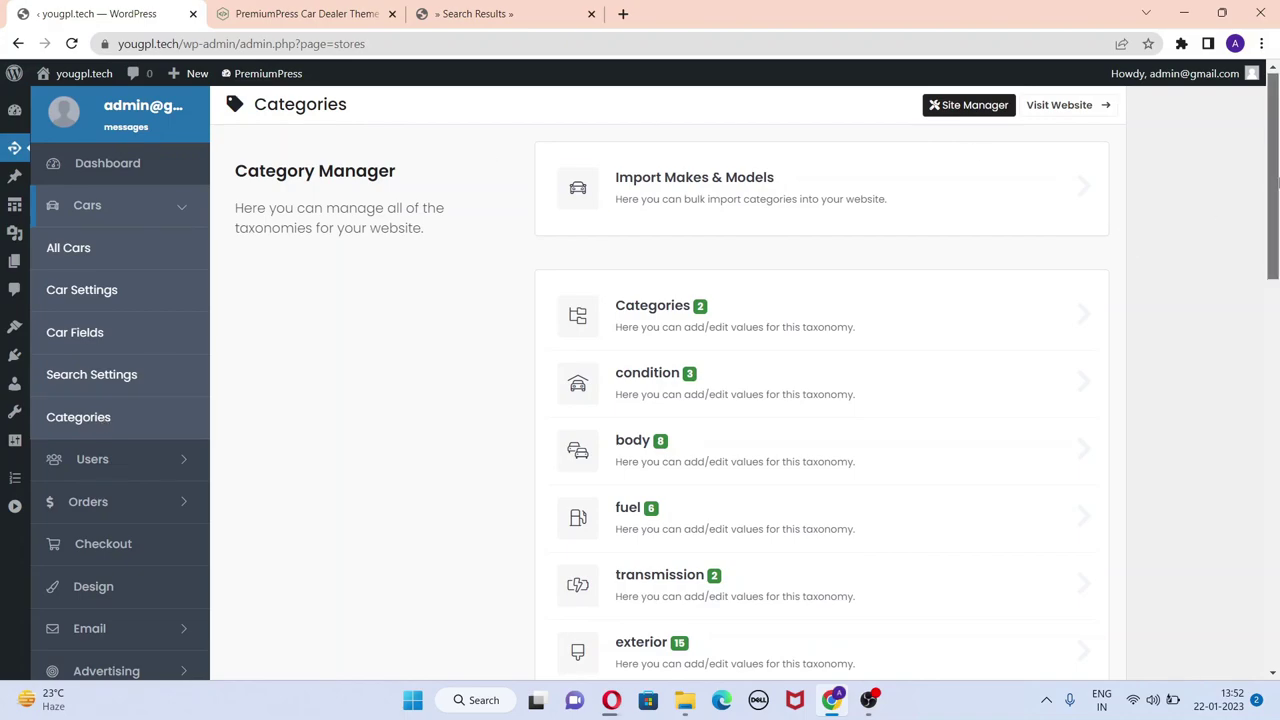
pyautogui.scroll(-1, 1275, 210)
pyautogui.moveTo(1275, 210); pyautogui.dragTo(1276, 250)
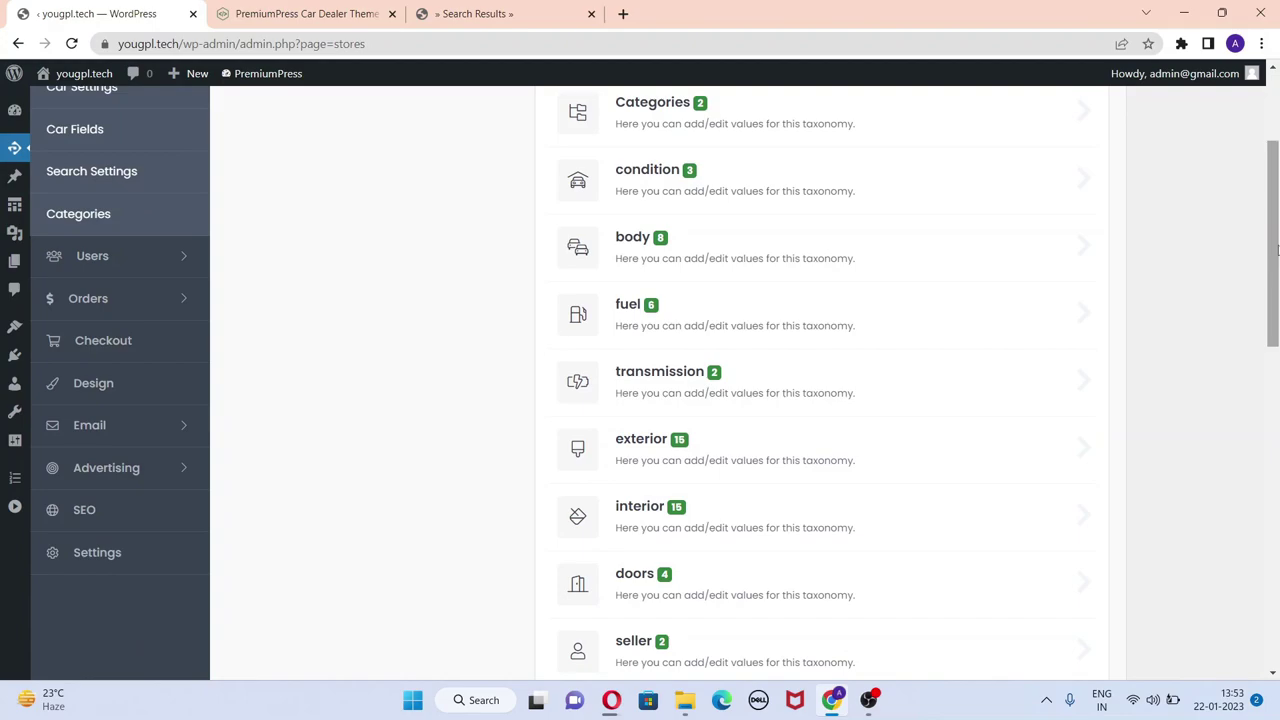
# - Open the All Users list in the PremiumPress admin
pyautogui.click(148, 254)
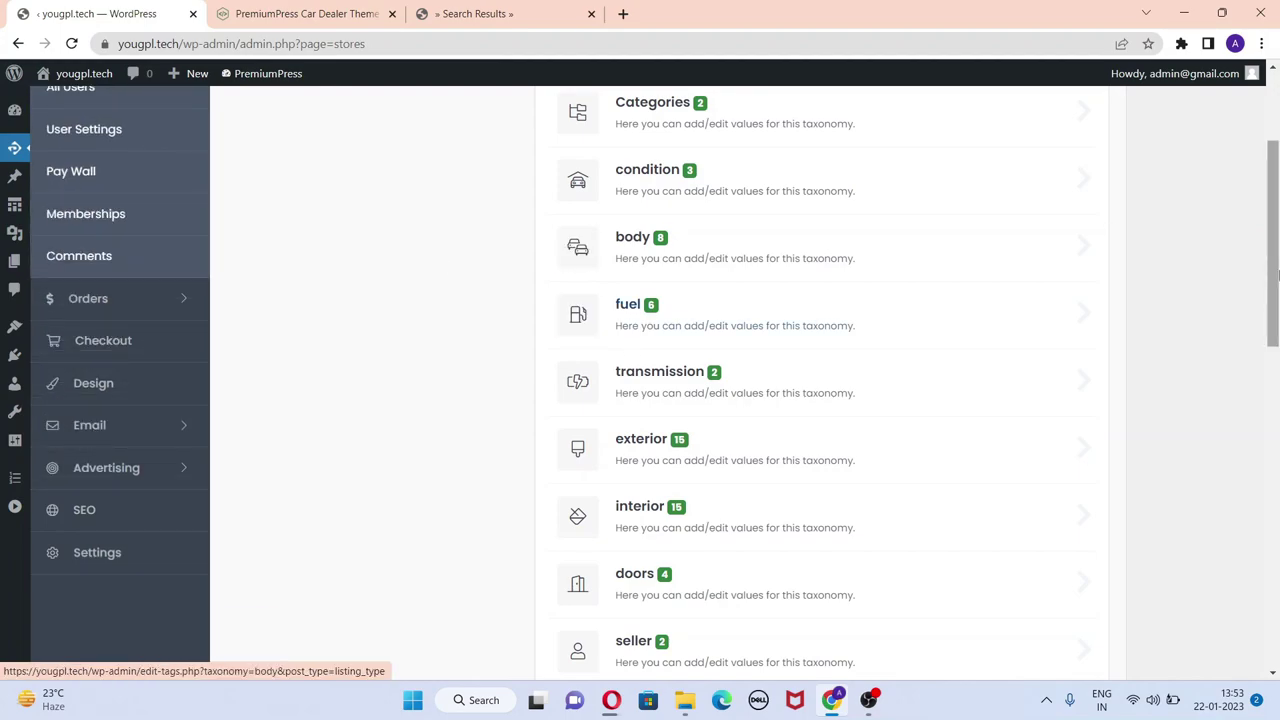
pyautogui.moveTo(1275, 257); pyautogui.dragTo(1275, 205)
pyautogui.click(121, 291)
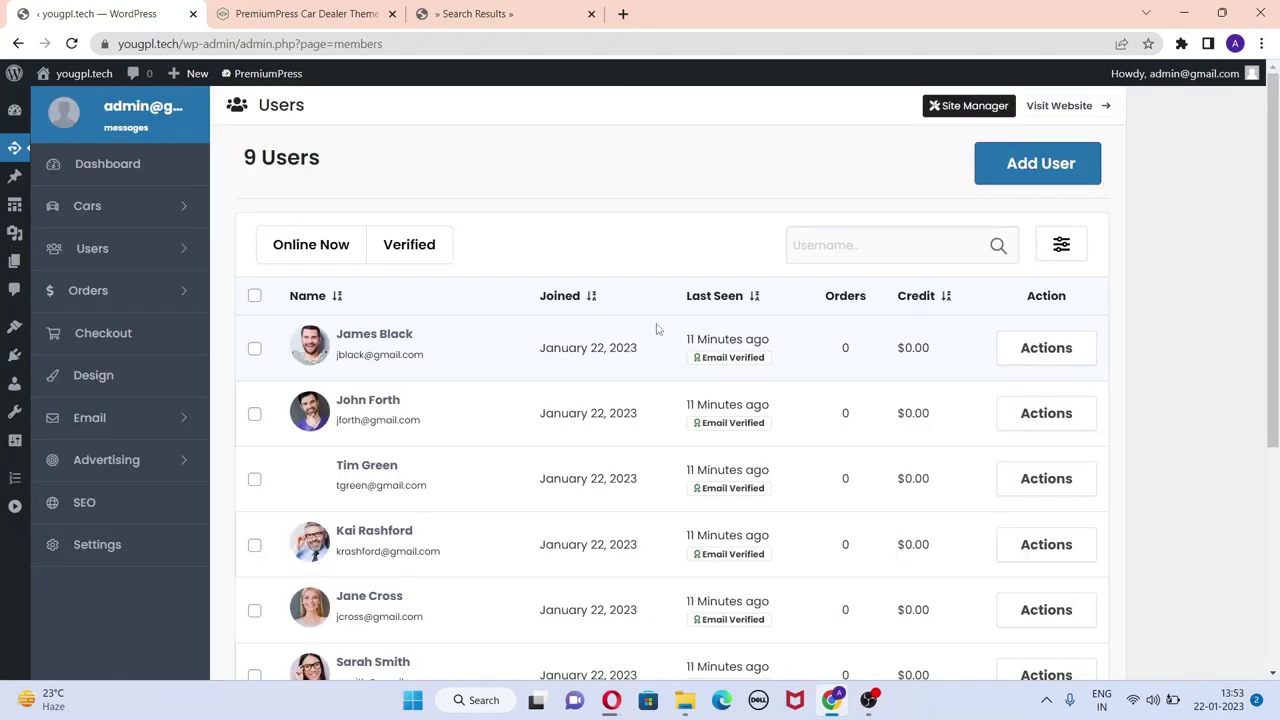
# - Open the User Settings overview and review its registration, login, rating, message and notification sections
pyautogui.click(170, 256)
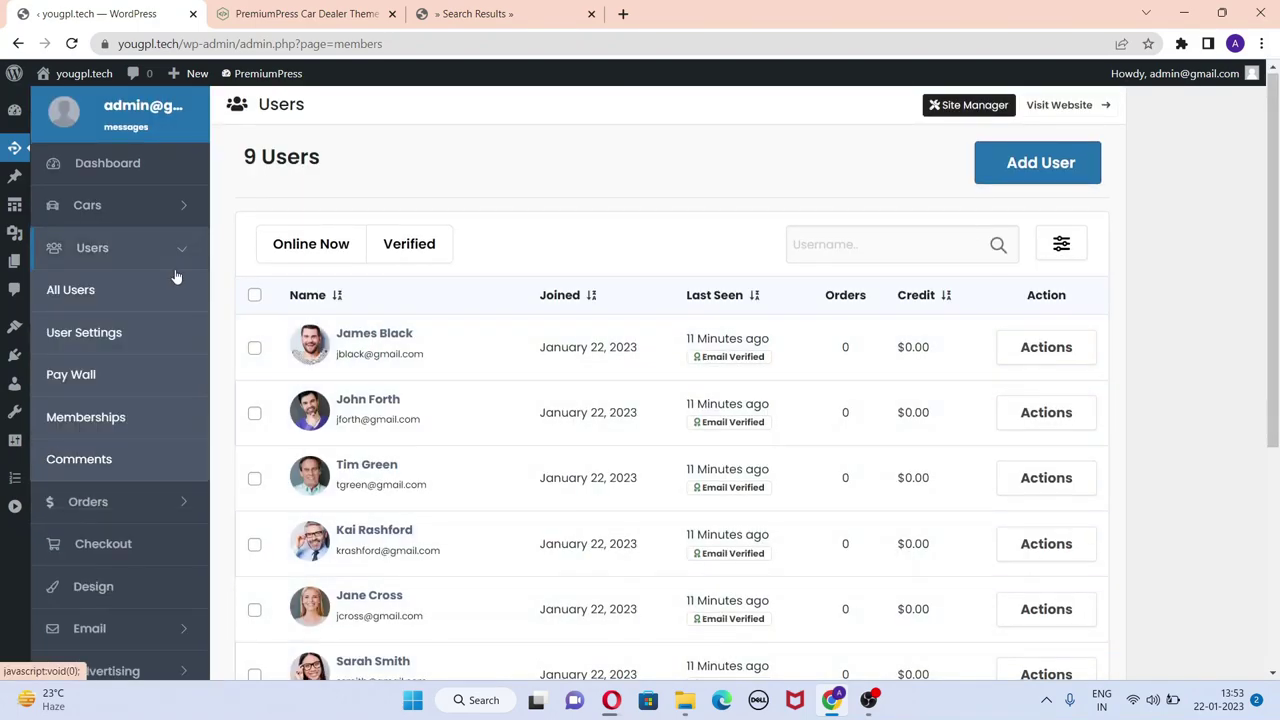
pyautogui.click(109, 339)
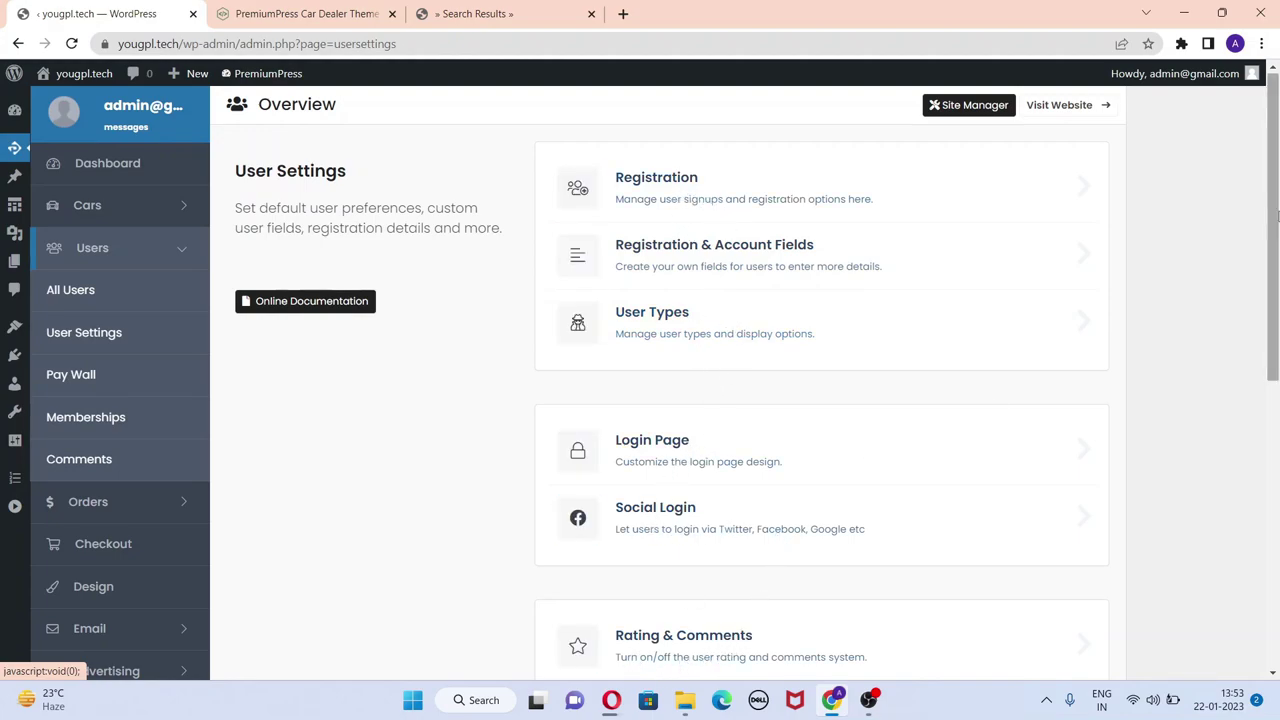
pyautogui.scroll(-2, 1066, 391)
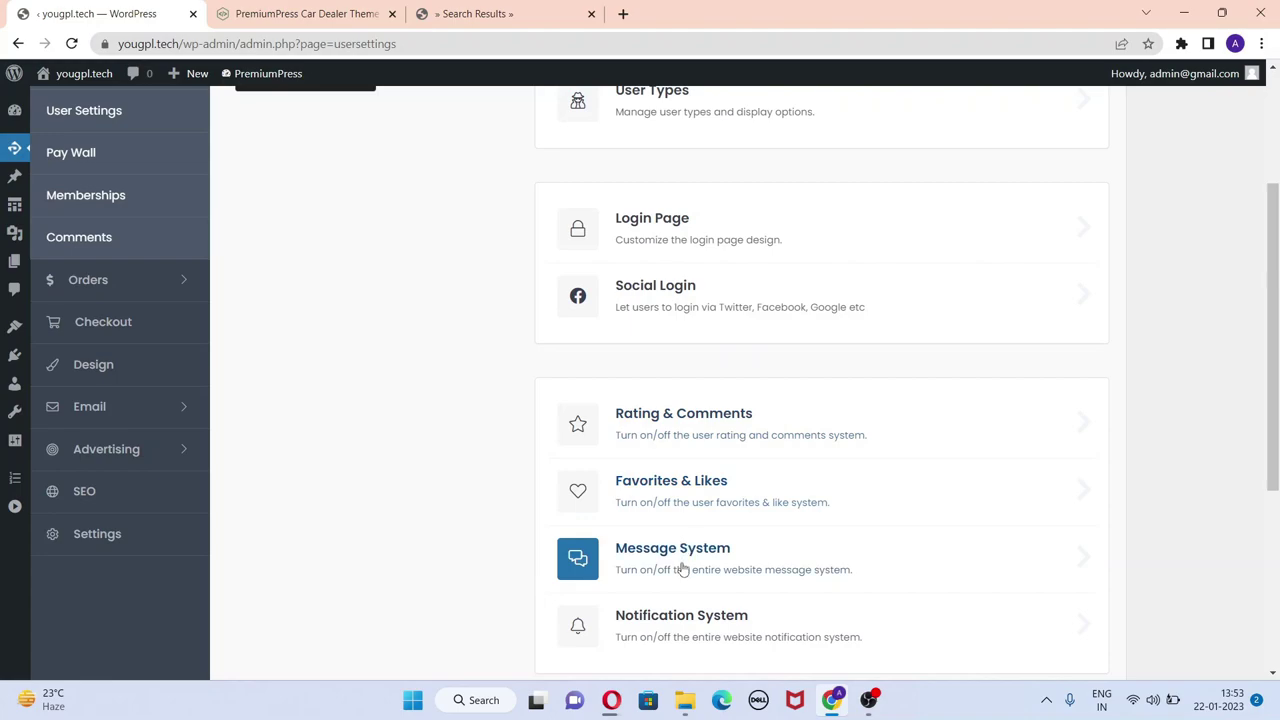
pyautogui.moveTo(1274, 282); pyautogui.dragTo(1276, 214)
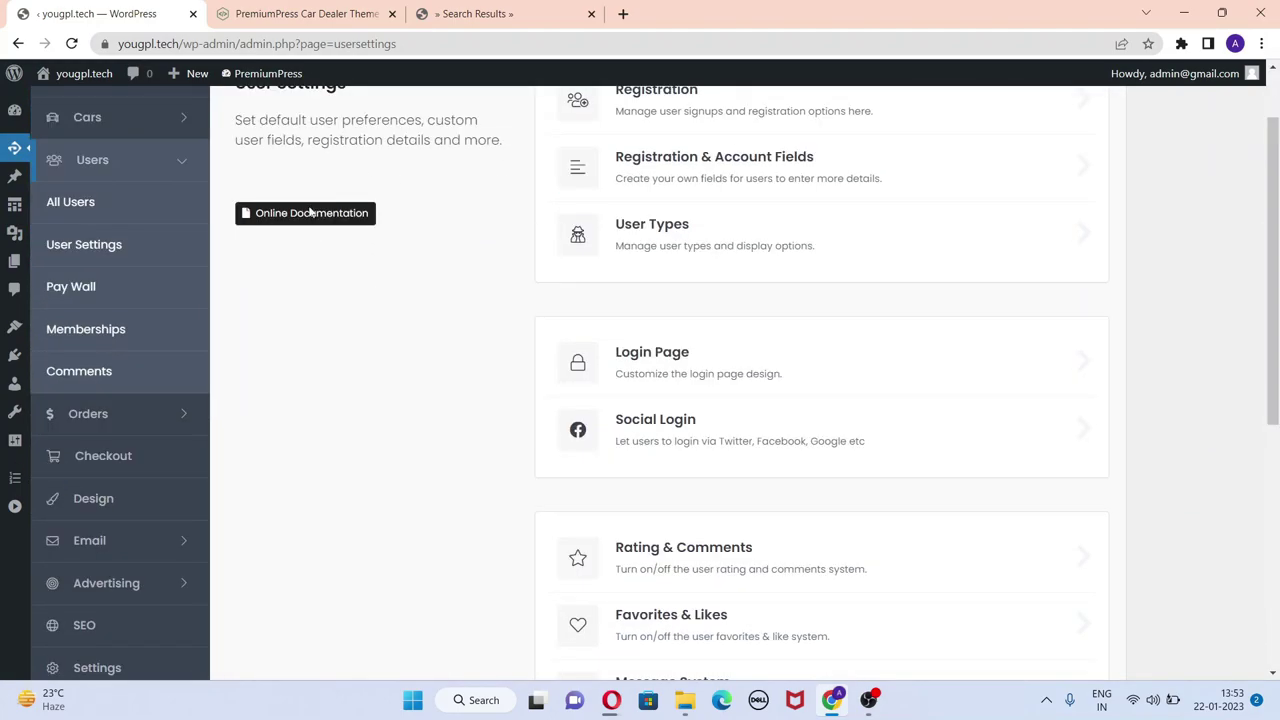
# - Review the Membership Settings with their plans and options, and open the All Orders list
pyautogui.click(104, 338)
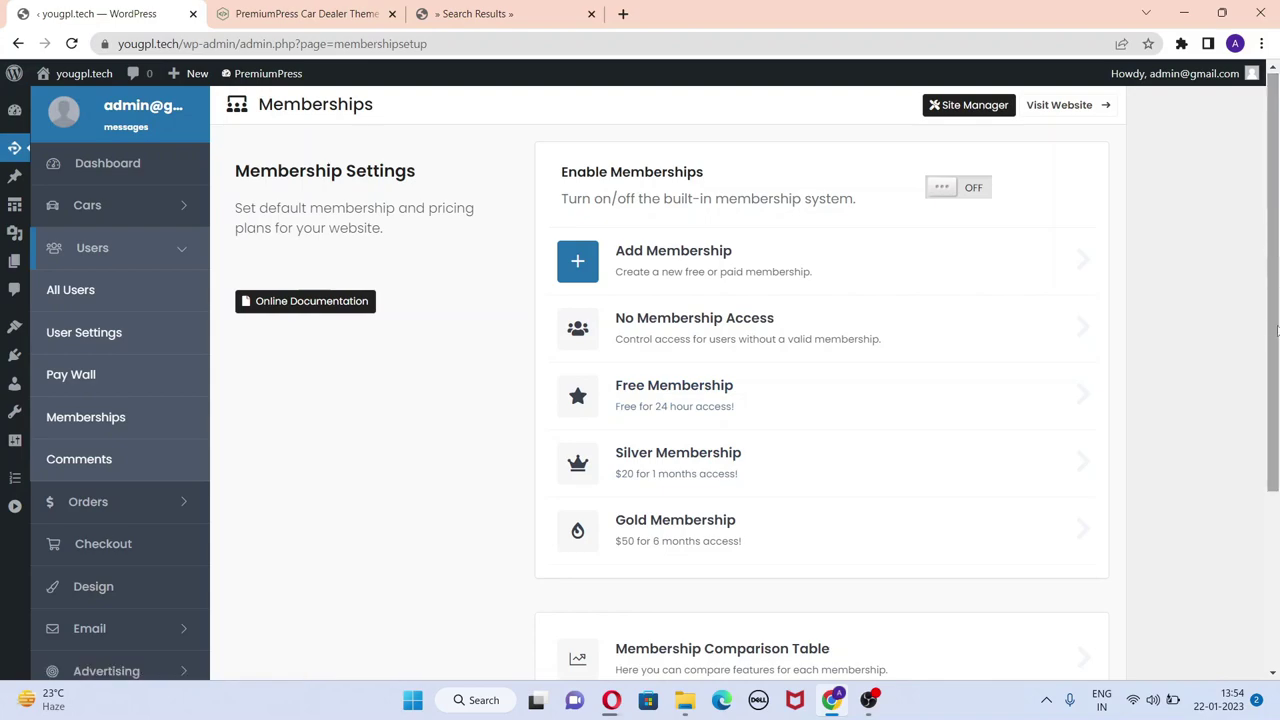
pyautogui.scroll(-2, 260, 439)
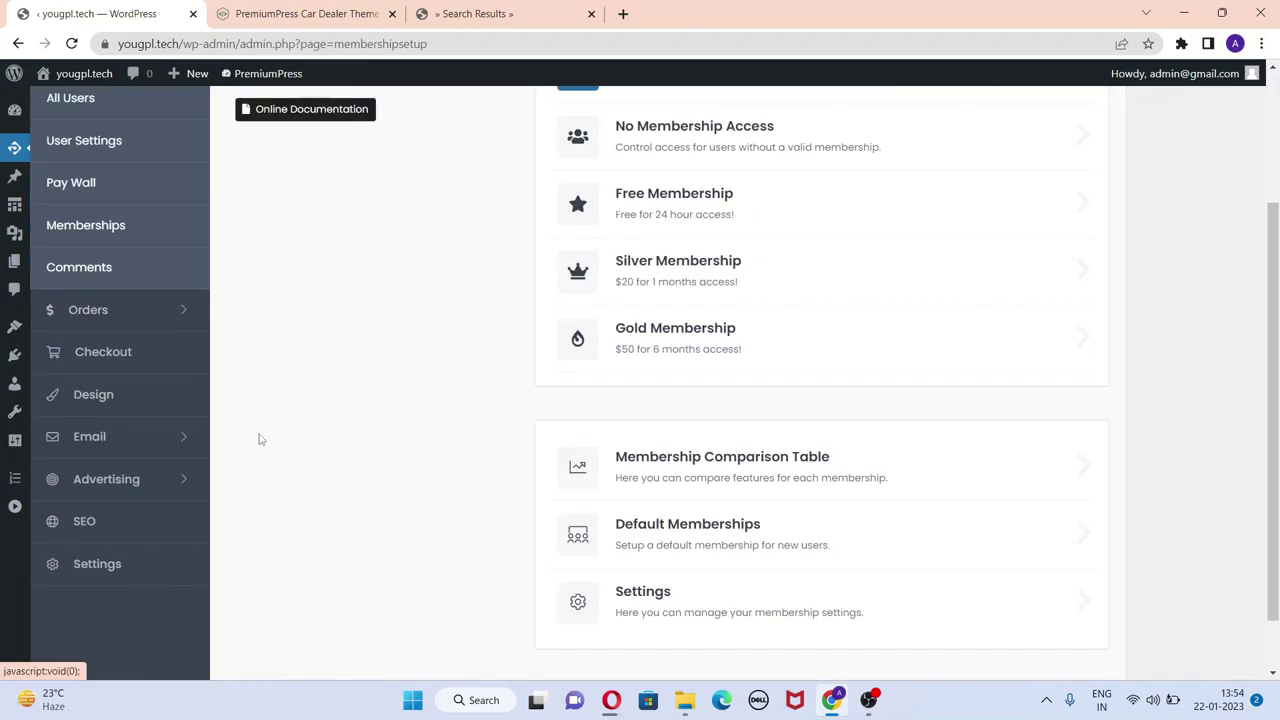
pyautogui.click(152, 313)
pyautogui.click(128, 141)
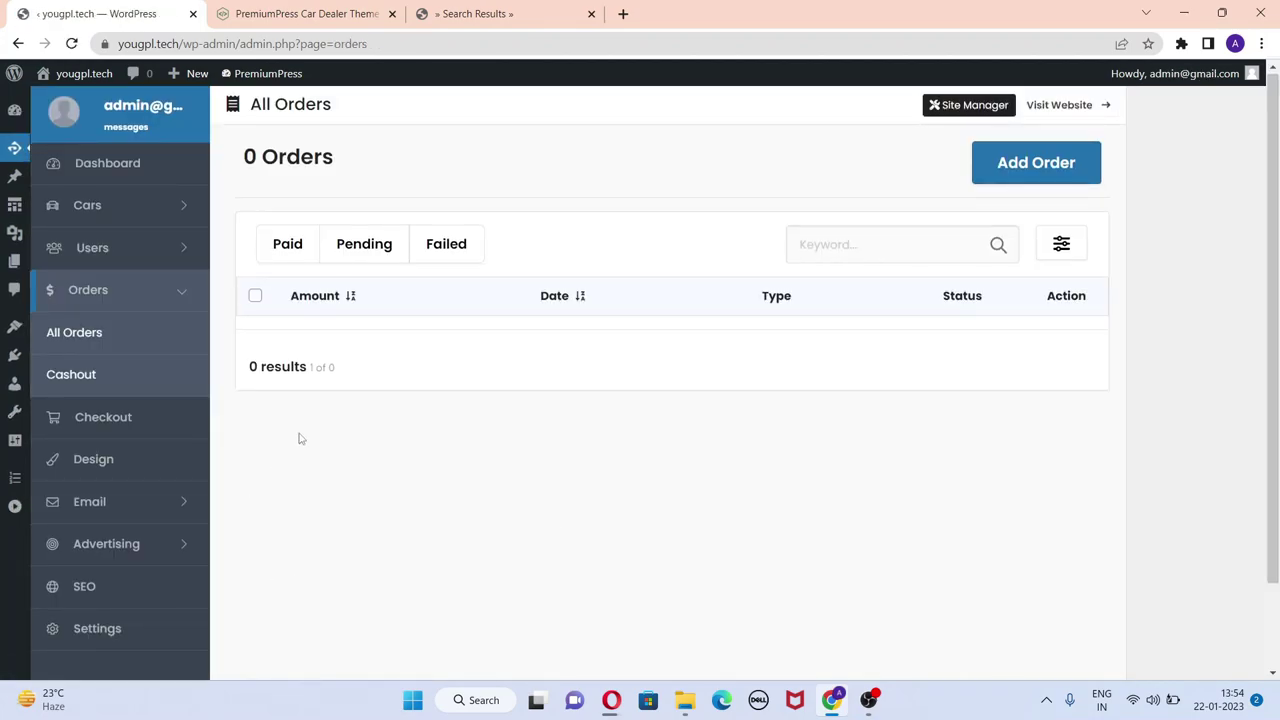
# - Open the Payment & Checkout overview and look through its payment gateway, region, coupon, credit and tax sections
pyautogui.scroll(-1, 151, 380)
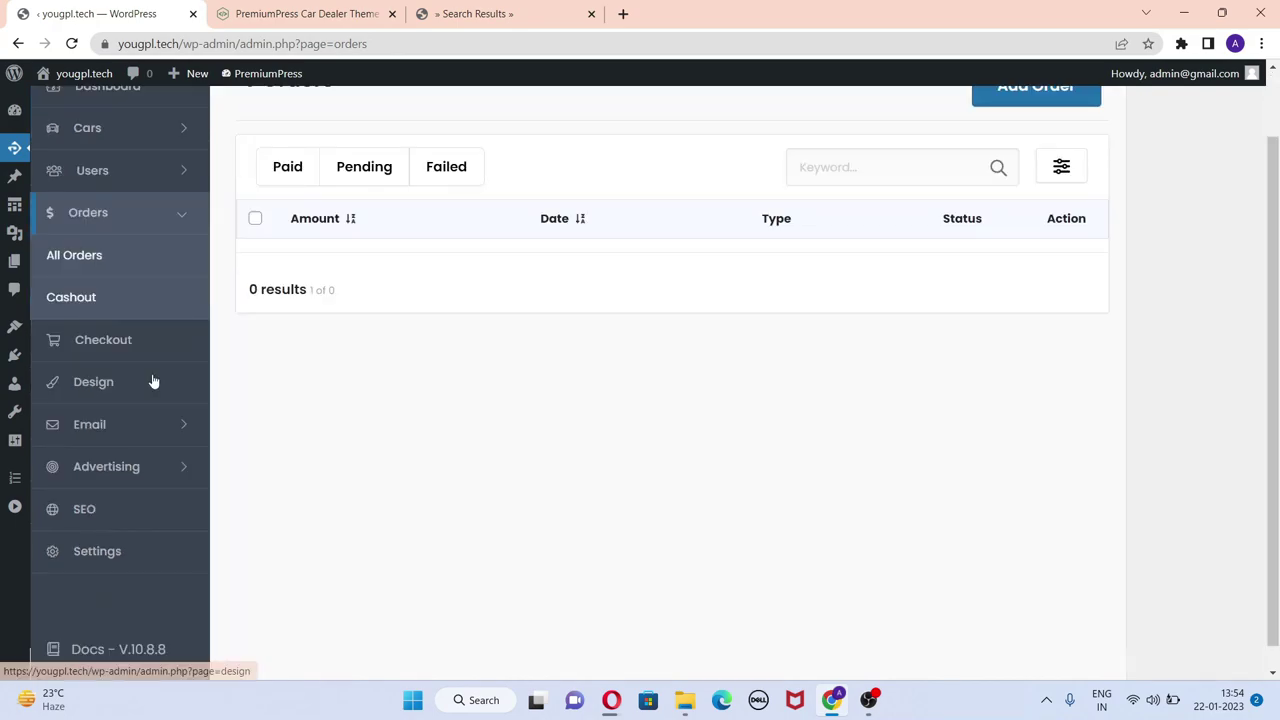
pyautogui.click(118, 352)
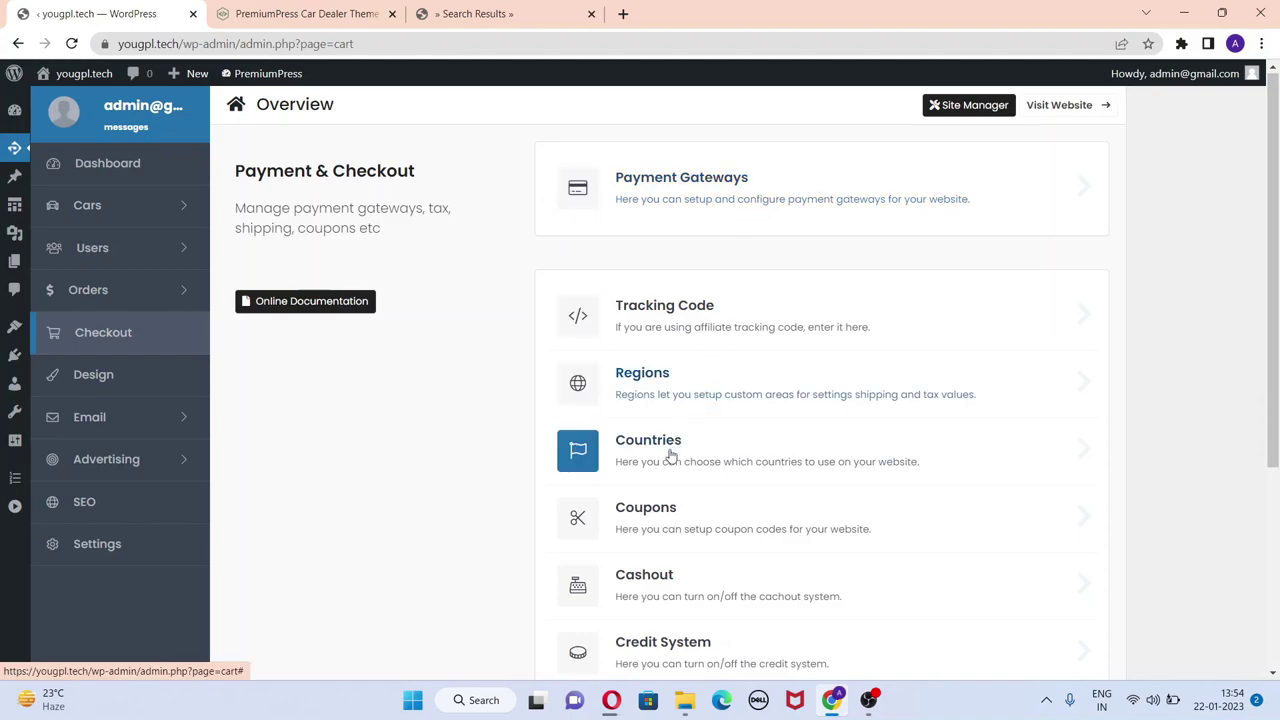
pyautogui.moveTo(1275, 365); pyautogui.dragTo(1275, 395)
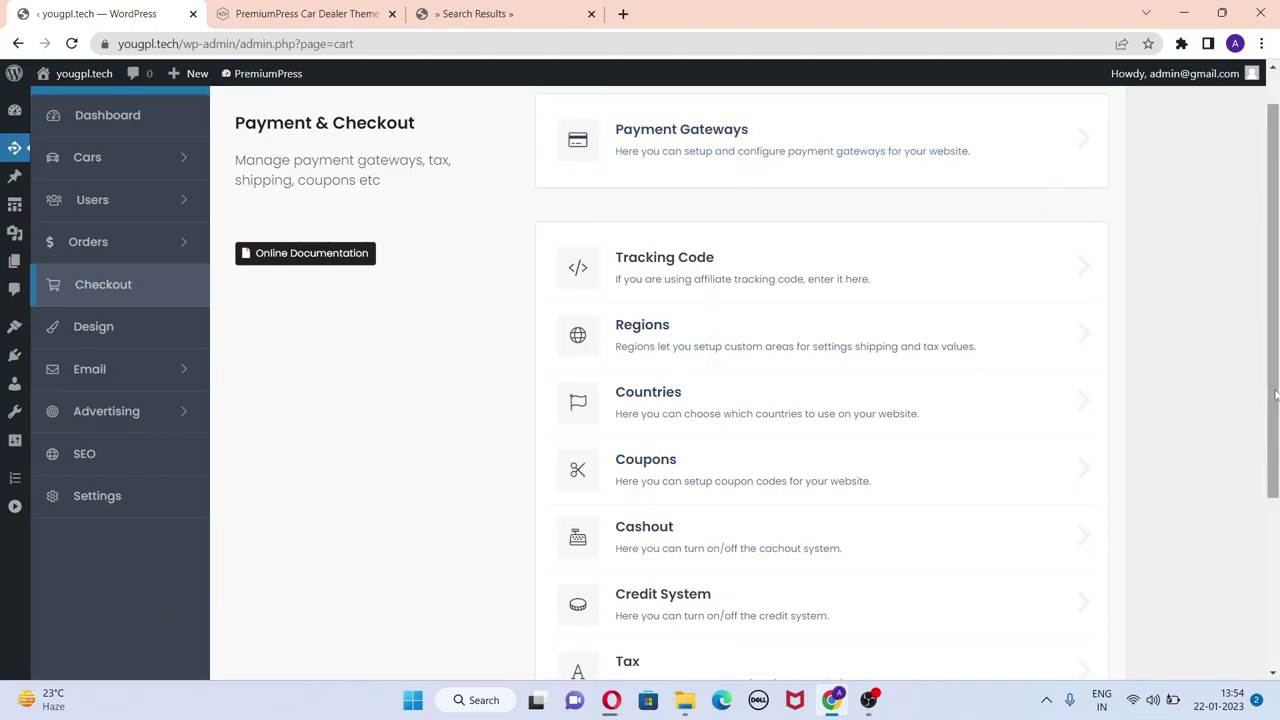
pyautogui.scroll(-2, 1275, 400)
pyautogui.scroll(3, 700, 400)
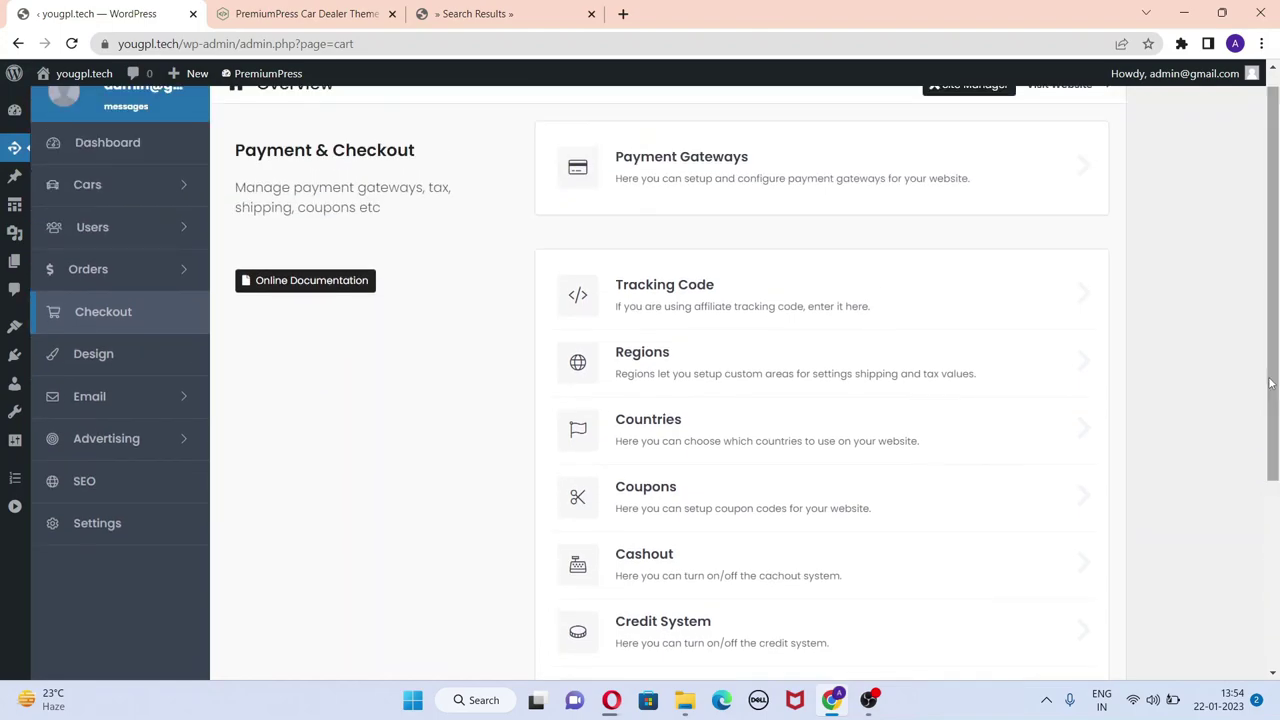
# - Look through the Design Settings overview and choose to customize the current design
pyautogui.click(135, 368)
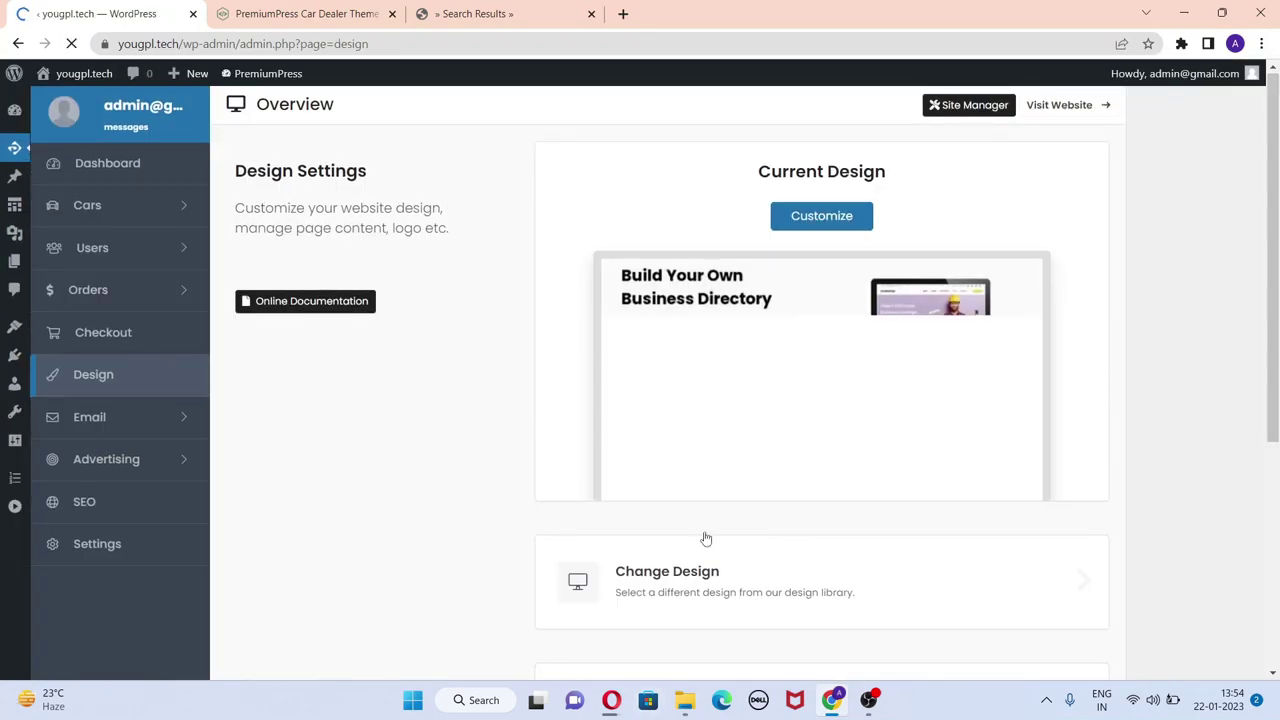
pyautogui.scroll(-3, 1274, 310)
pyautogui.scroll(3, 1274, 310)
pyautogui.click(843, 218)
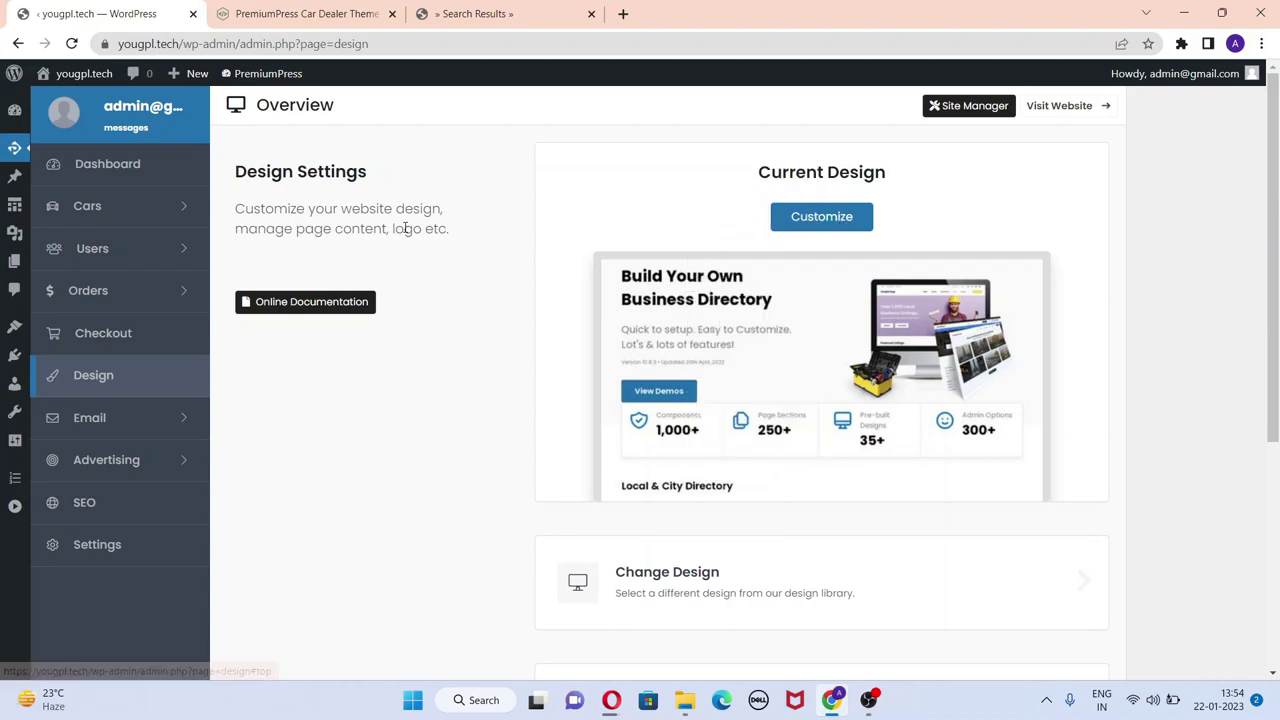
# - Open the Email Settings overview and review its sending, management, configuration and log sections
pyautogui.click(157, 426)
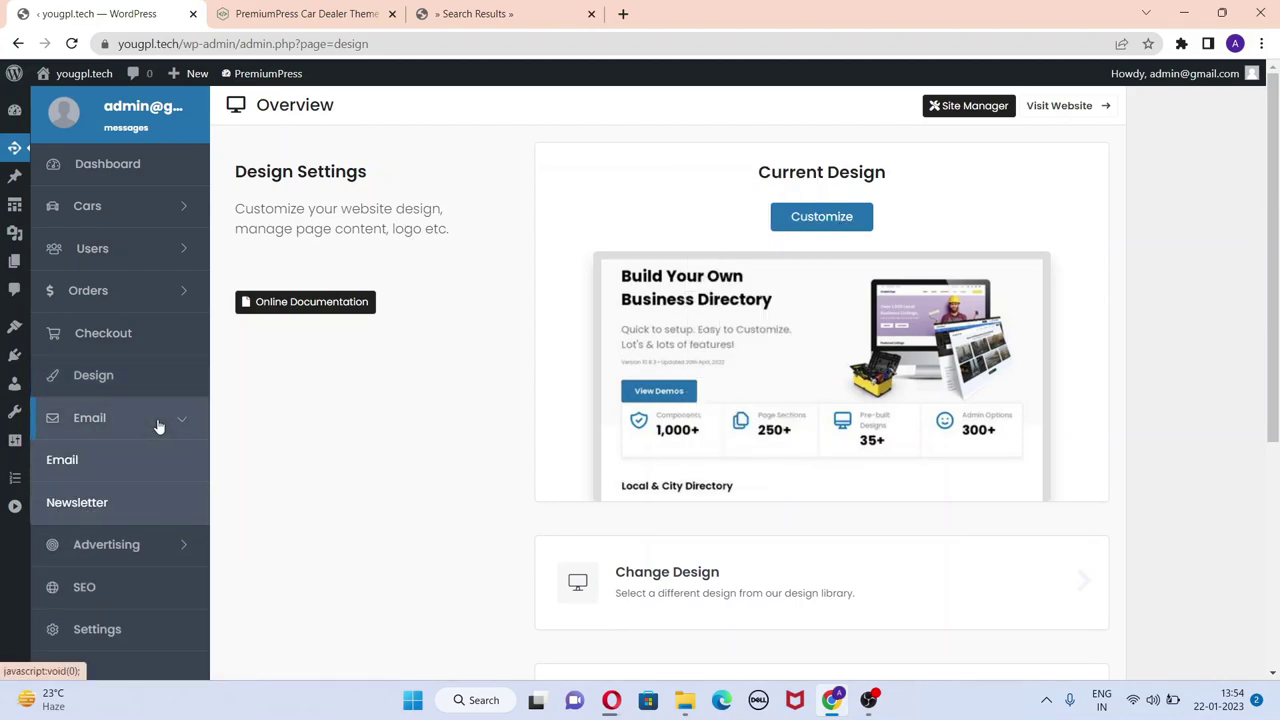
pyautogui.click(114, 462)
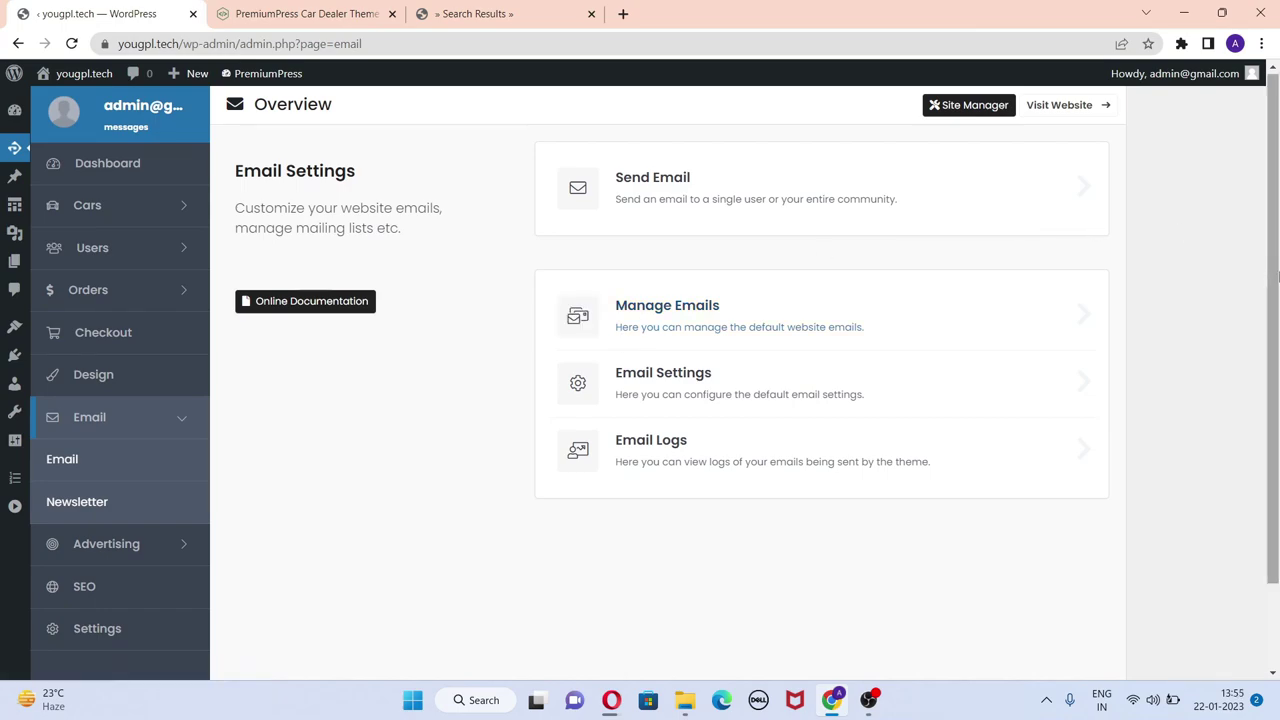
pyautogui.scroll(-1, 800, 310)
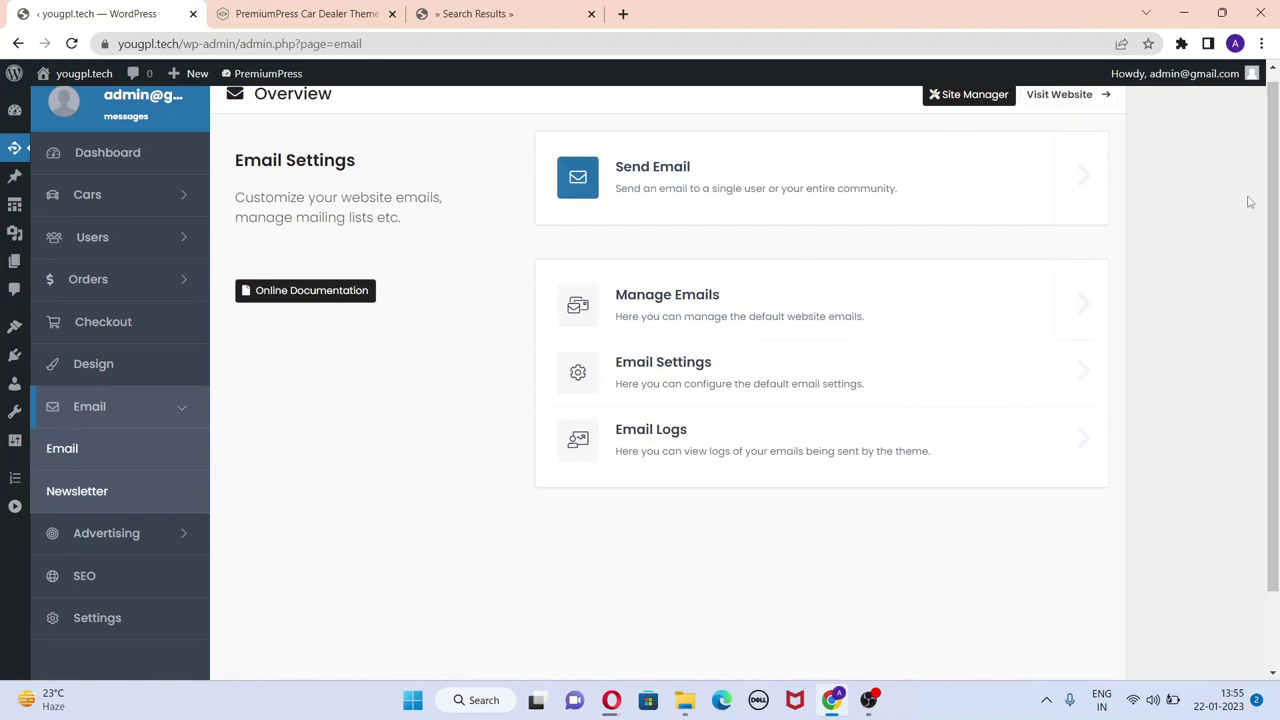
pyautogui.scroll(-1, 1214, 194)
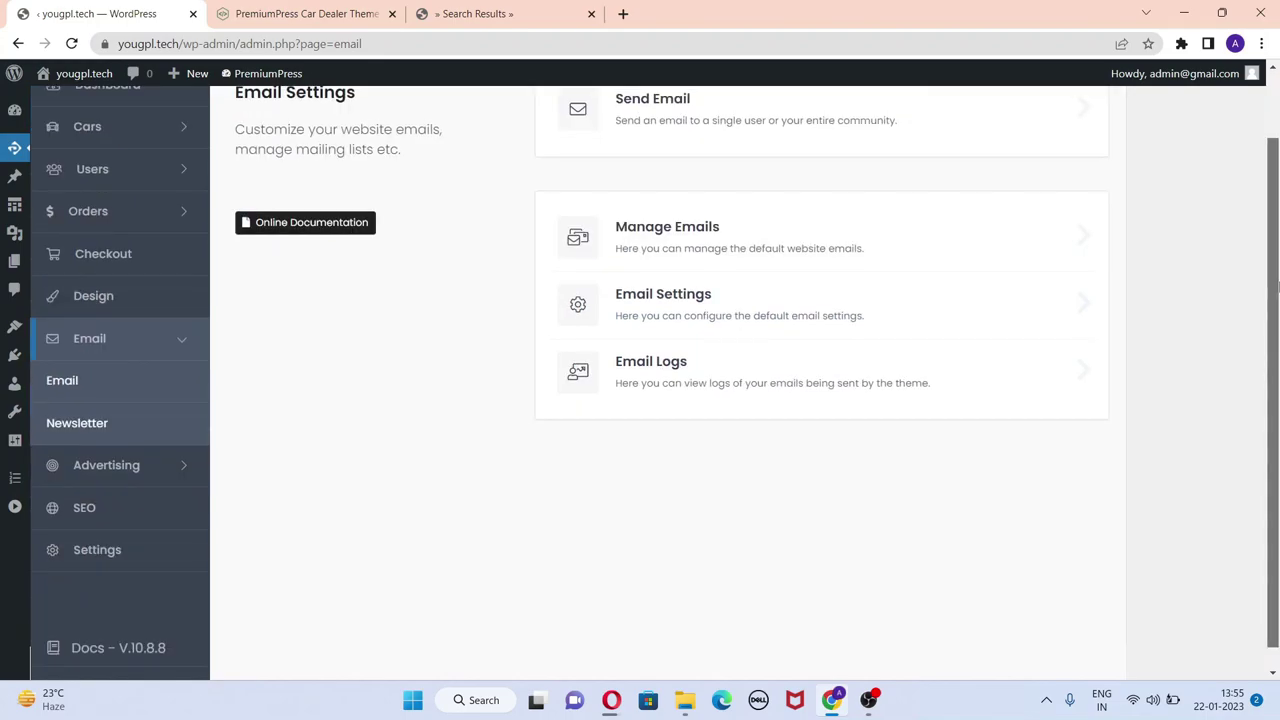
# - Open the All Advertising overview and view the Advertising Slots available on the website
pyautogui.click(166, 474)
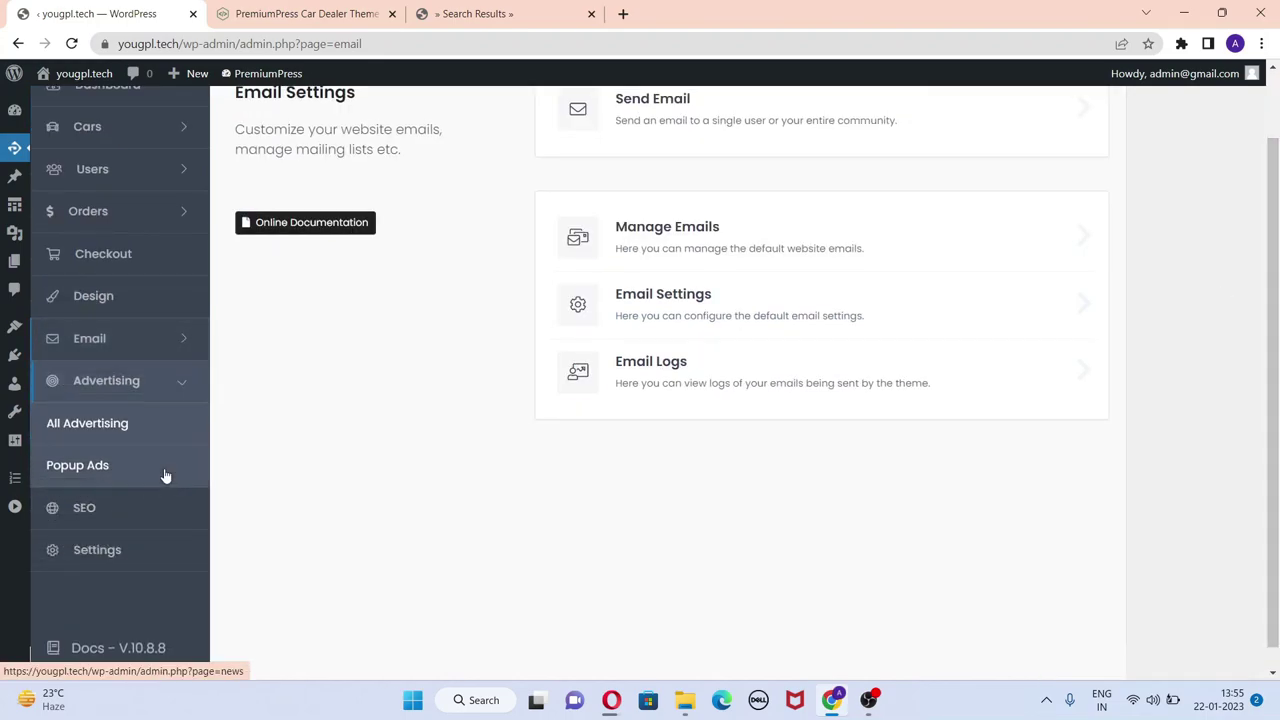
pyautogui.click(118, 429)
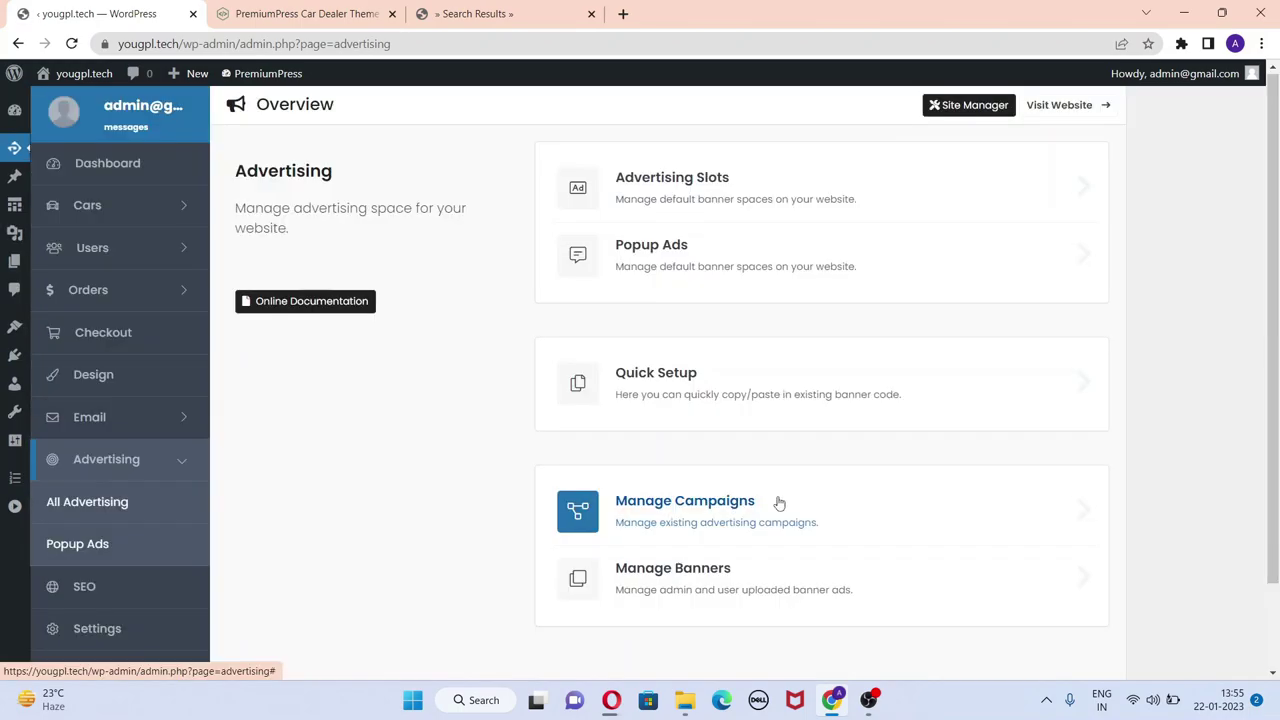
pyautogui.click(869, 189)
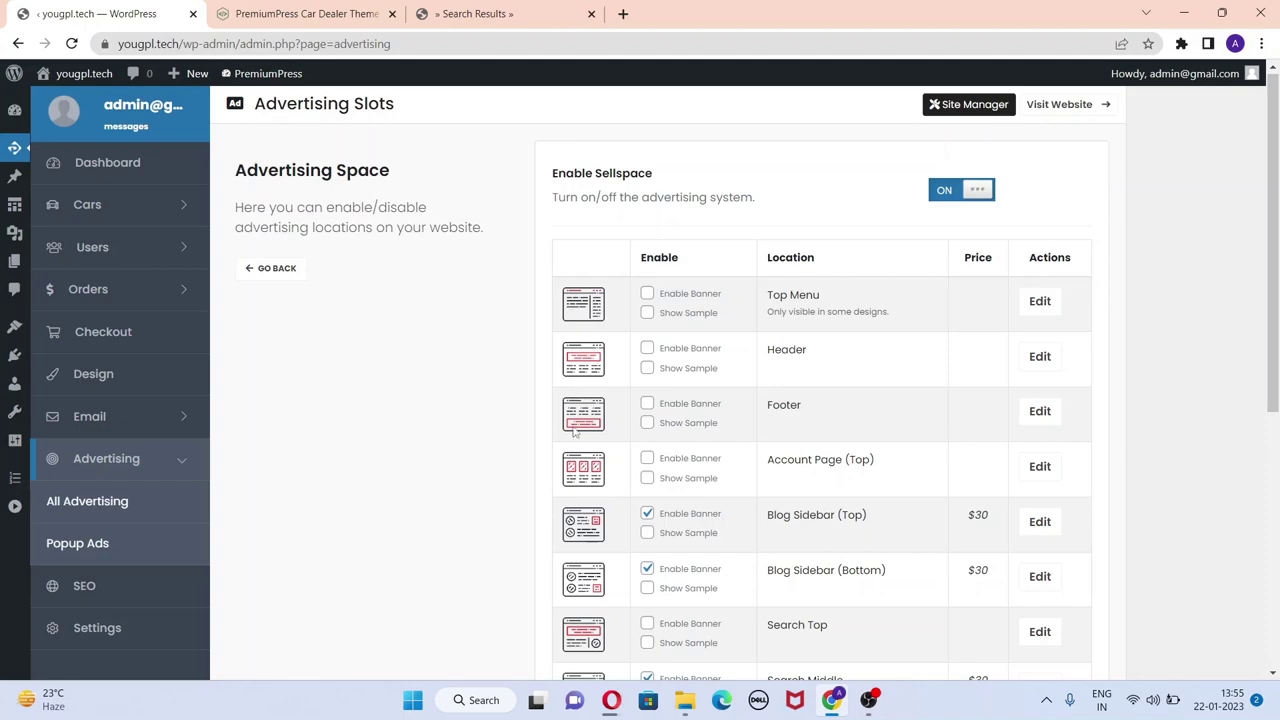
# - Look through the Advertising Slots, return to the Advertising overview and view the enabled banner slots in Quick Setup
pyautogui.moveTo(1271, 224); pyautogui.dragTo(1274, 355)
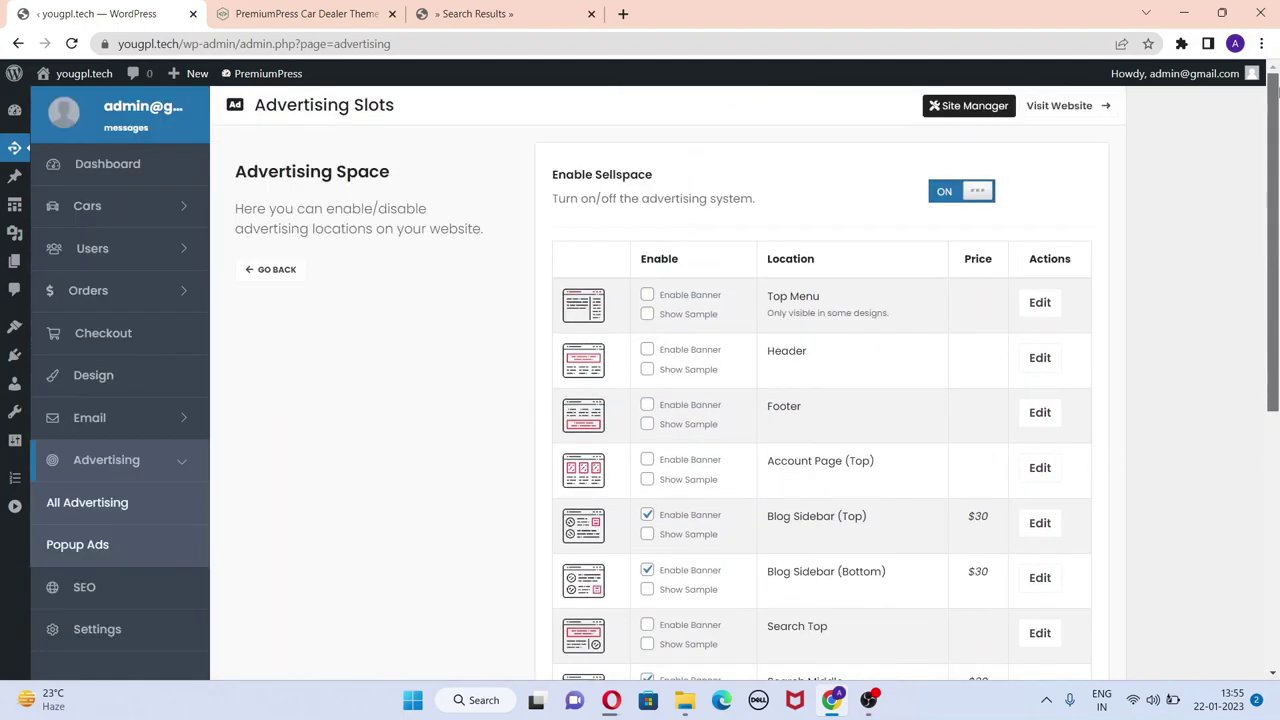
pyautogui.click(124, 512)
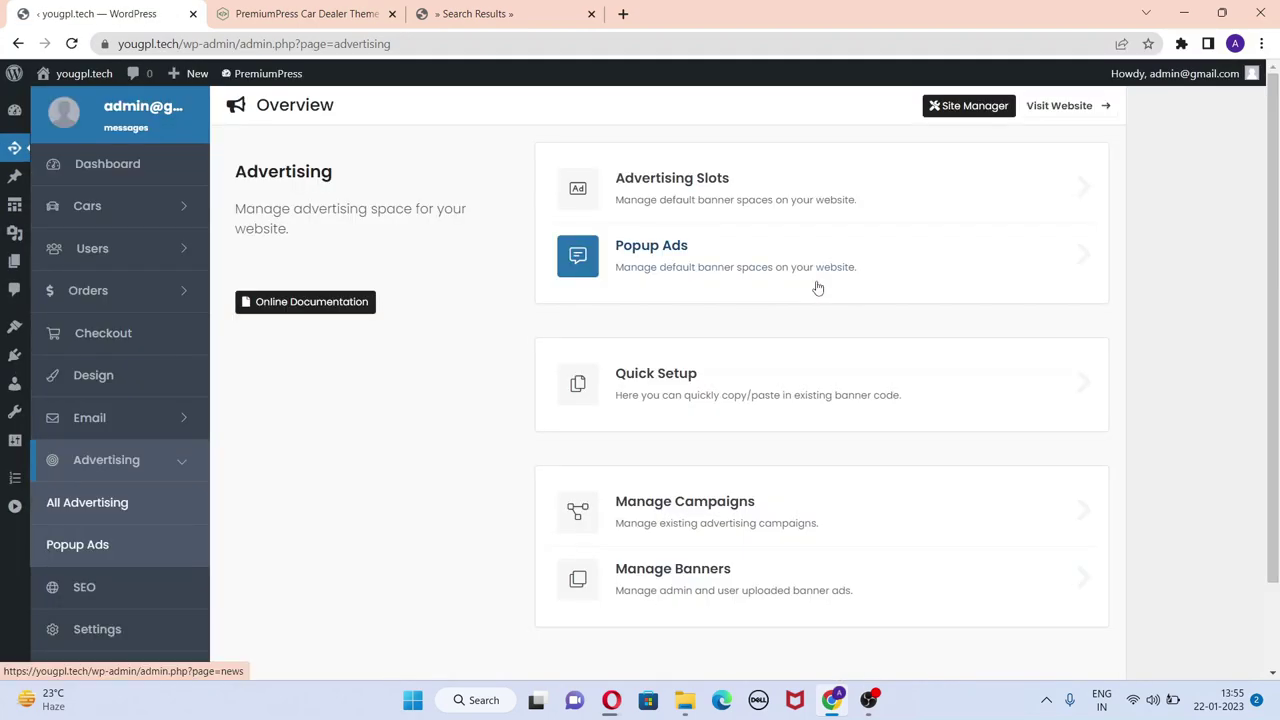
pyautogui.click(744, 373)
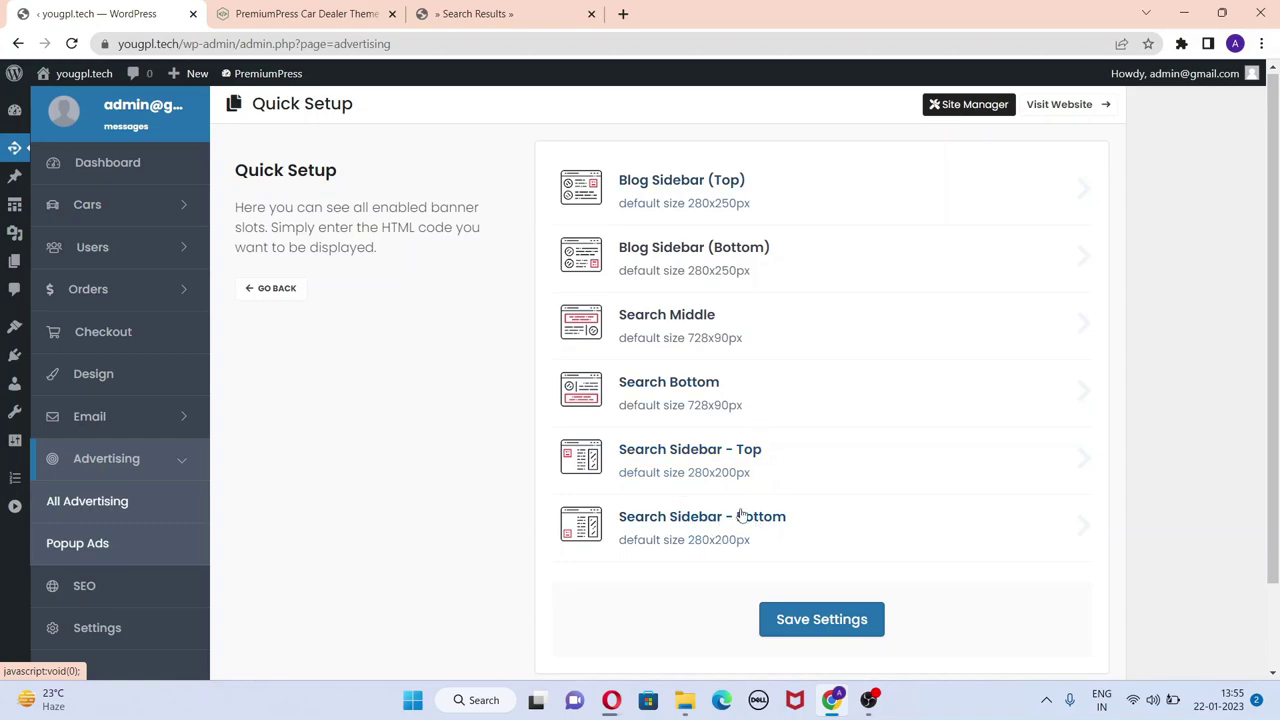
# - Enable the built-in SEO tools for the website and save the settings
pyautogui.click(112, 596)
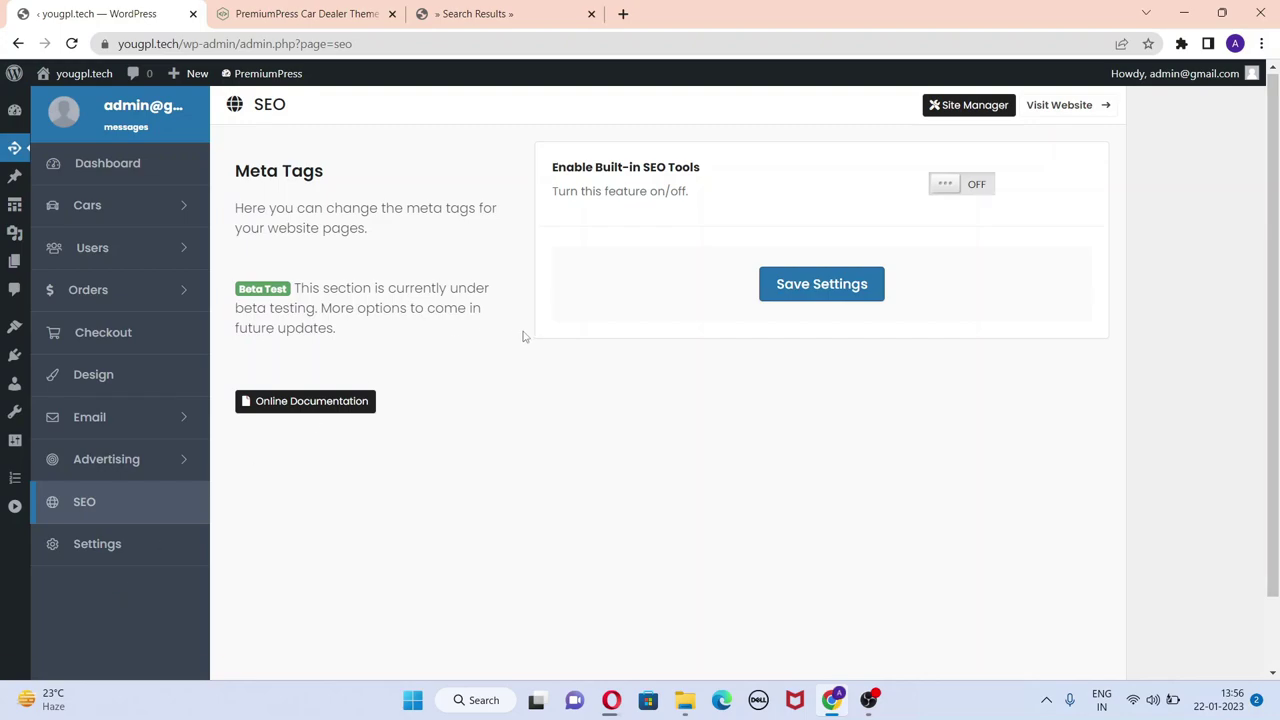
pyautogui.click(940, 188)
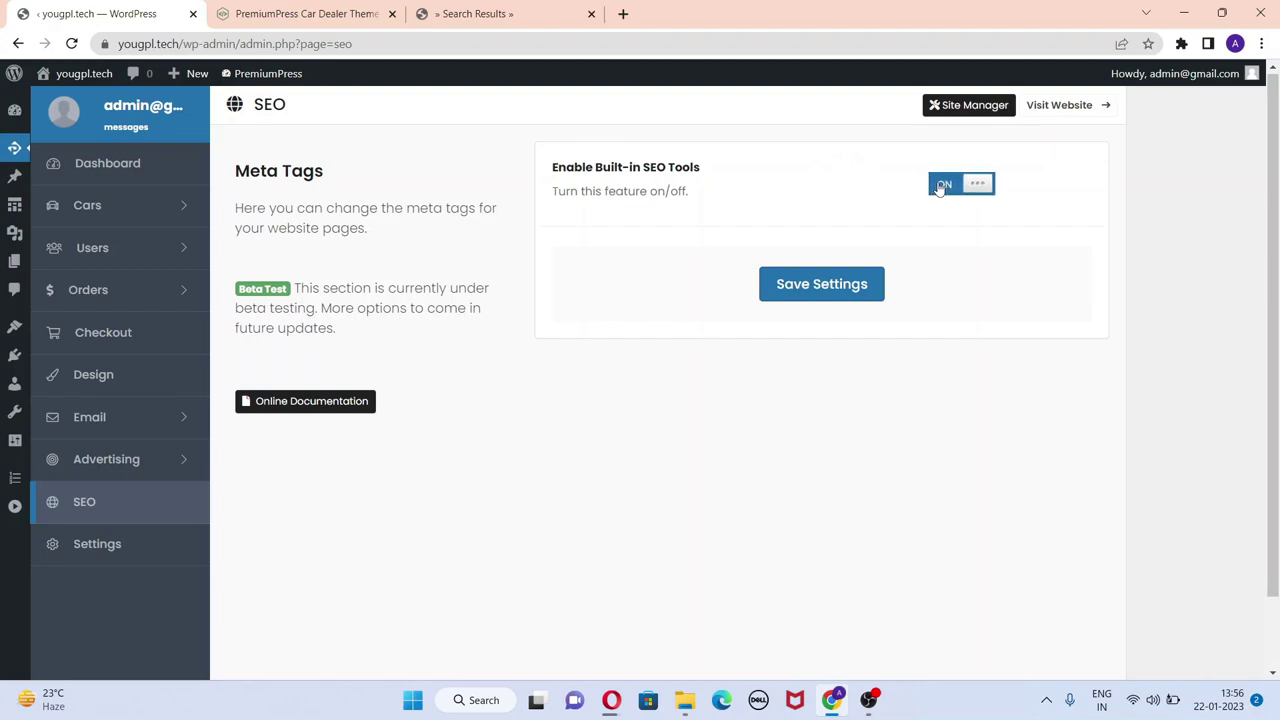
pyautogui.click(781, 290)
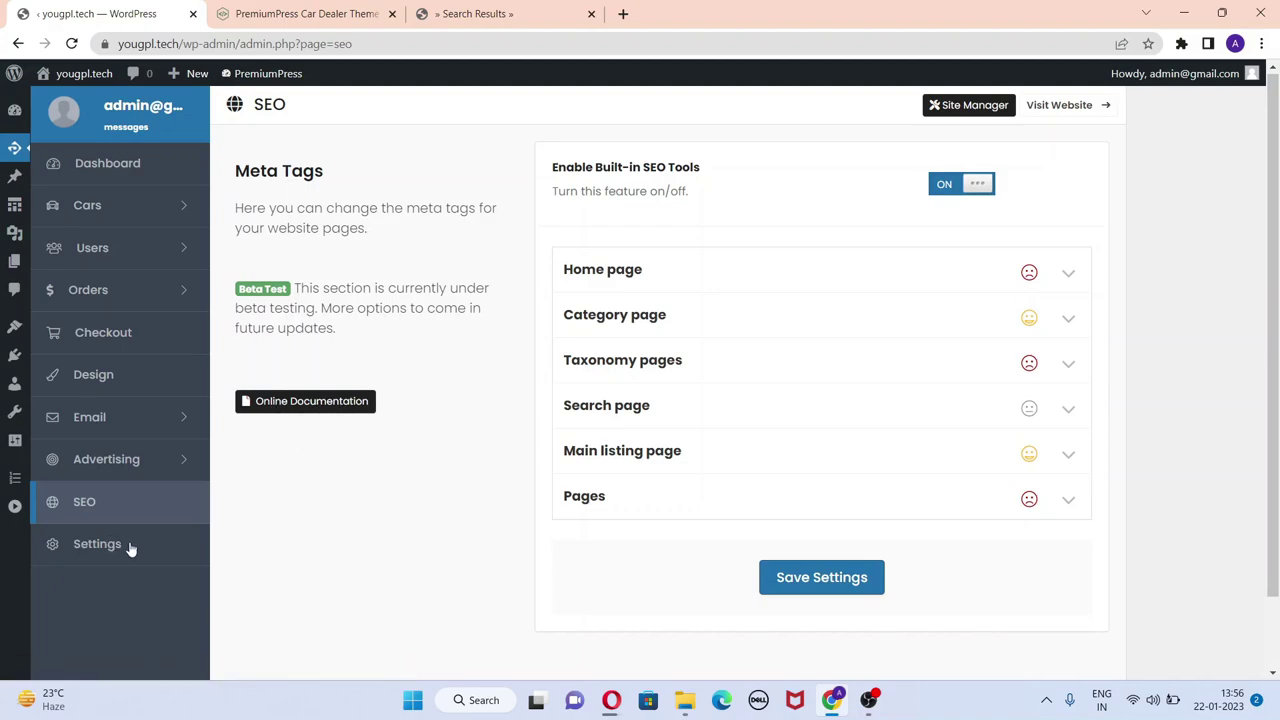
# - Open the general Settings overview, review the SMS integration options and return to the overview
pyautogui.click(88, 549)
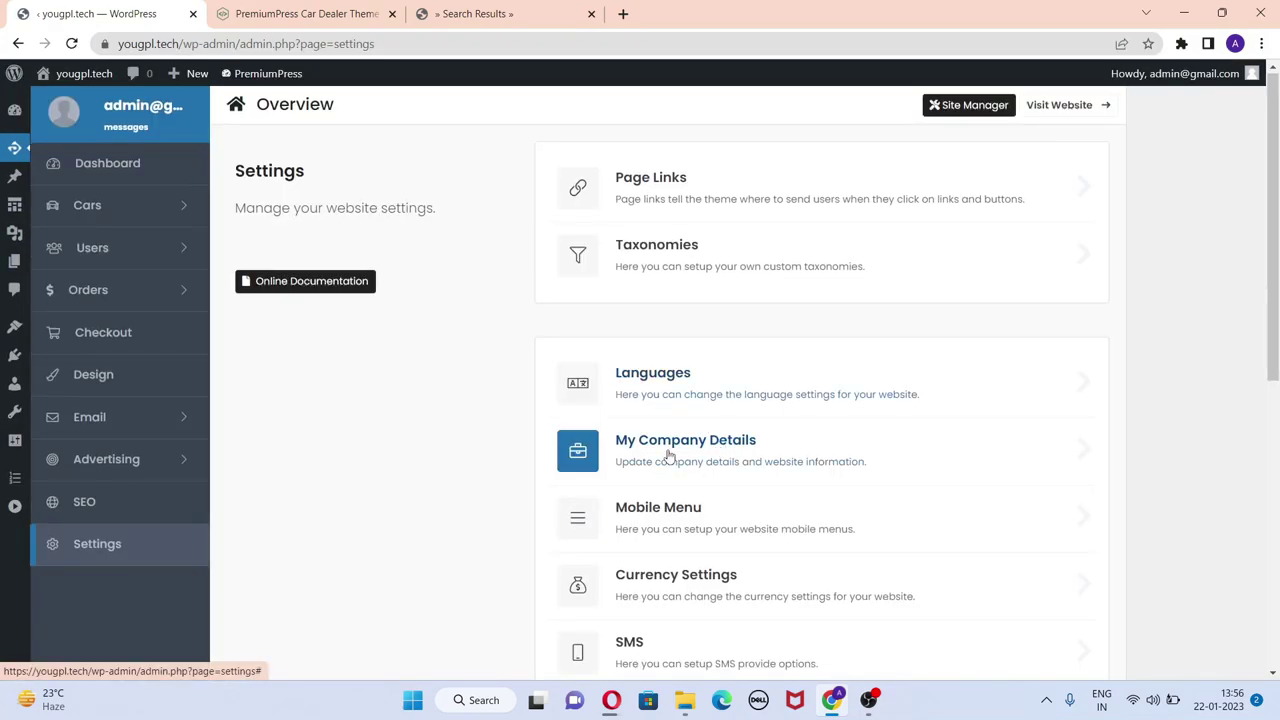
pyautogui.moveTo(1277, 285); pyautogui.dragTo(1277, 373)
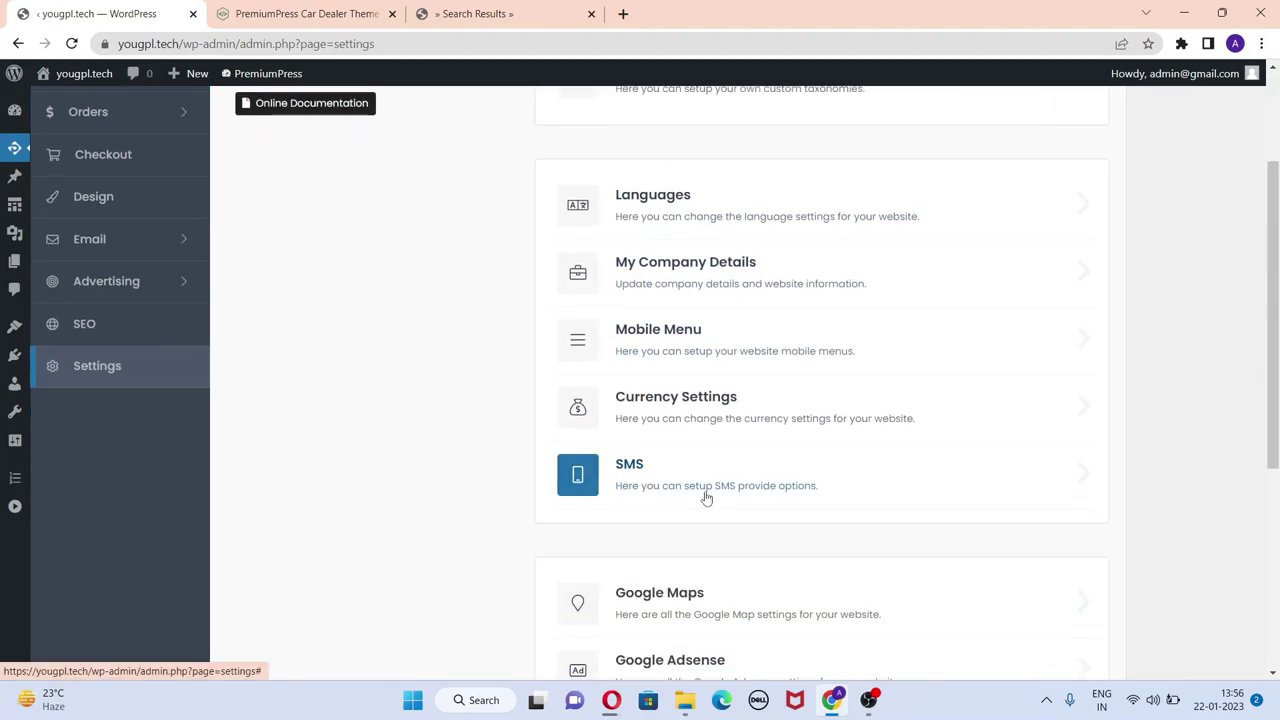
pyautogui.click(904, 483)
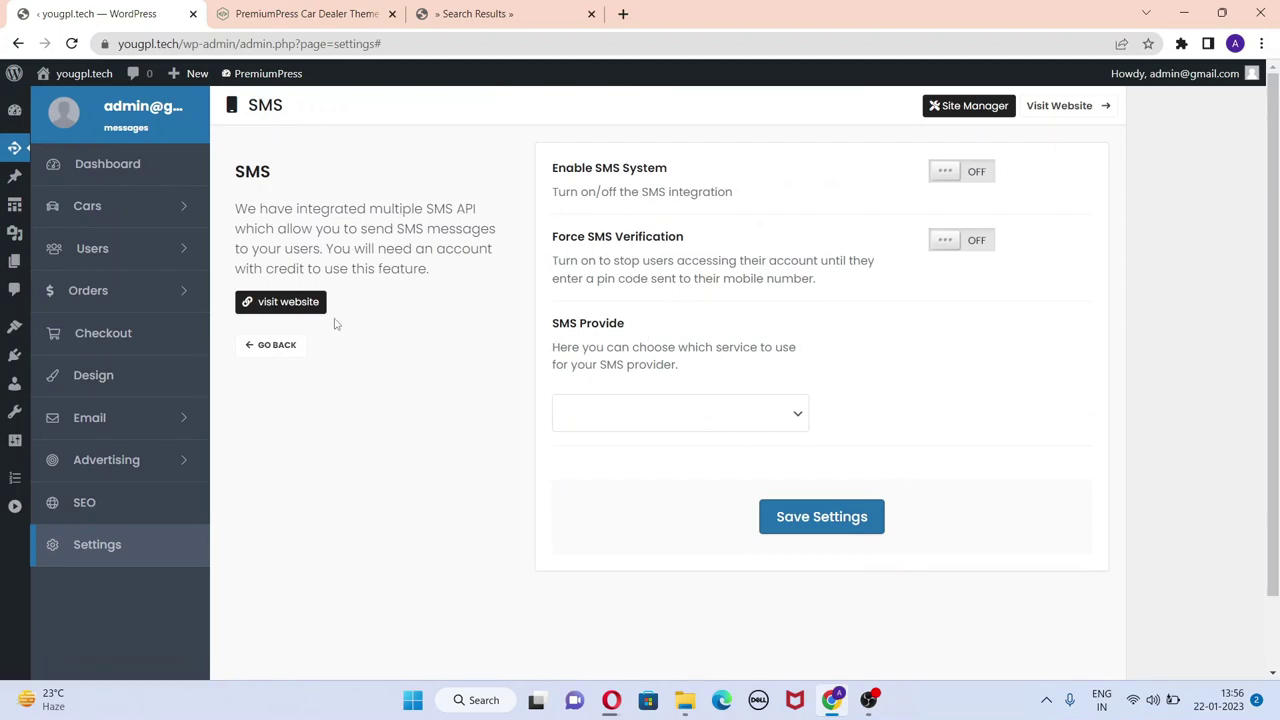
pyautogui.click(280, 346)
# - Open the Google Maps settings and review the map provider, API key, zoom, distance and country options
pyautogui.moveTo(1274, 213); pyautogui.dragTo(1274, 437)
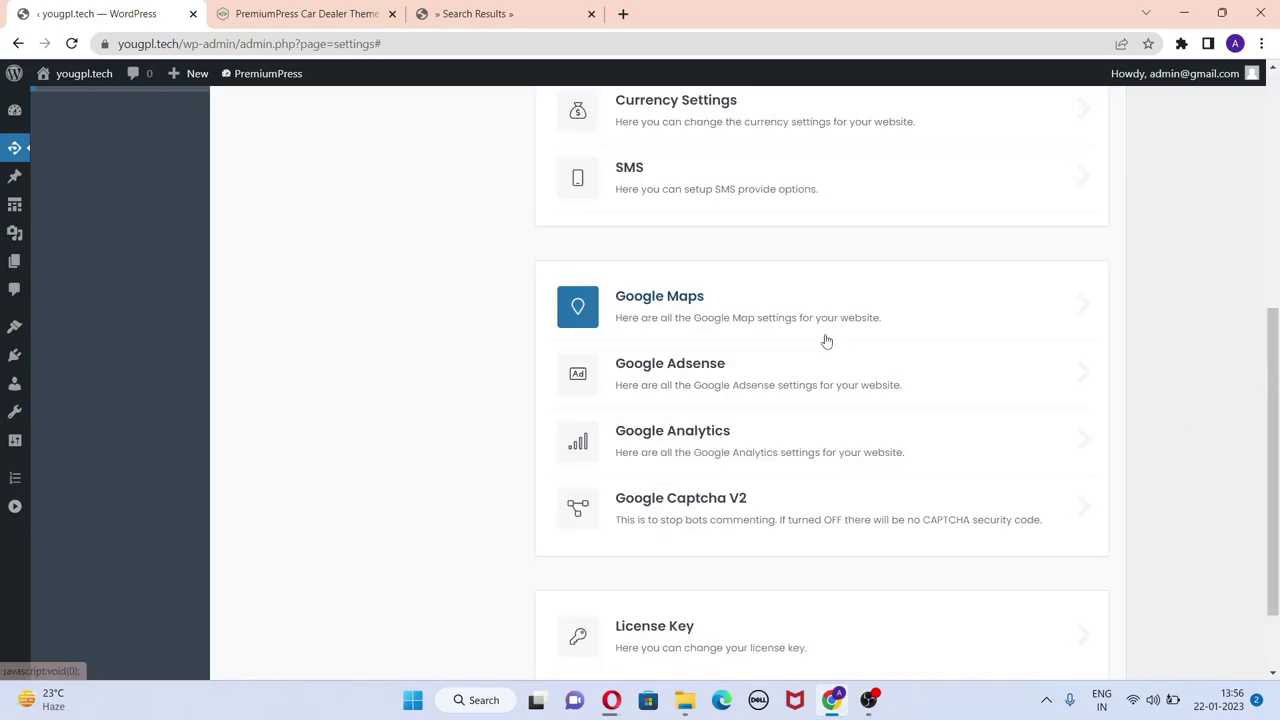
pyautogui.click(908, 312)
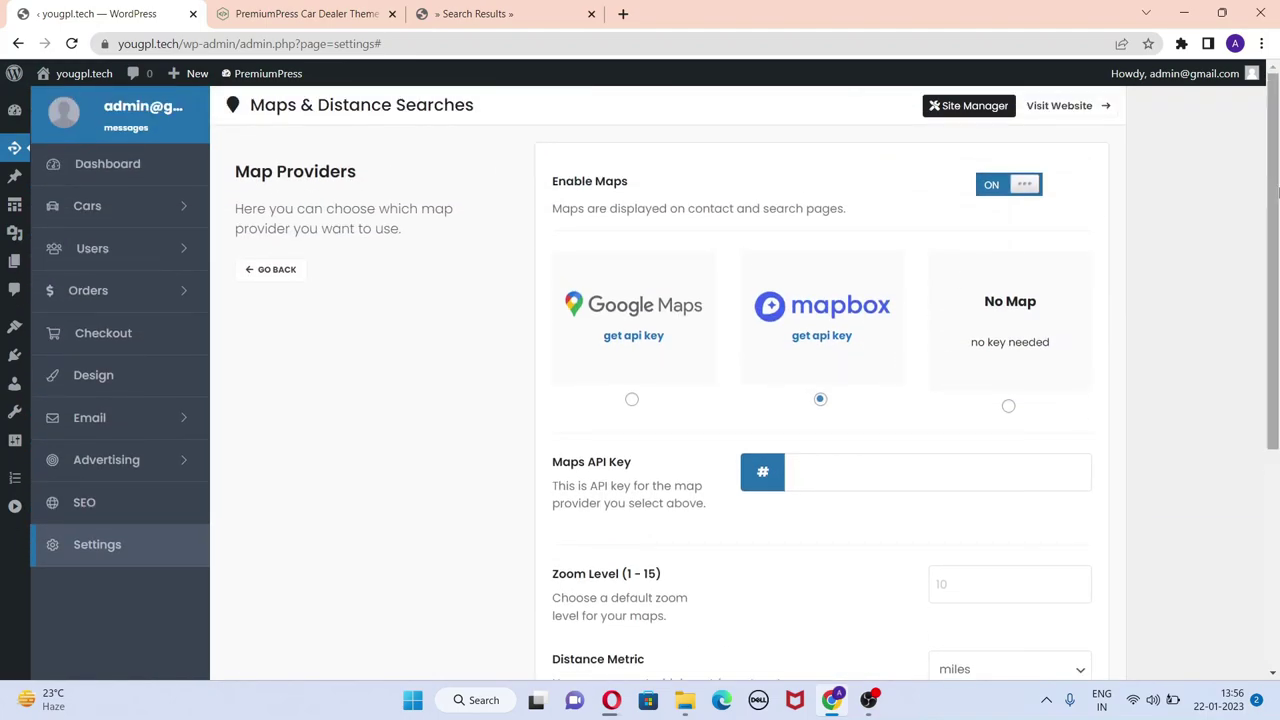
pyautogui.moveTo(1276, 191); pyautogui.dragTo(1276, 276)
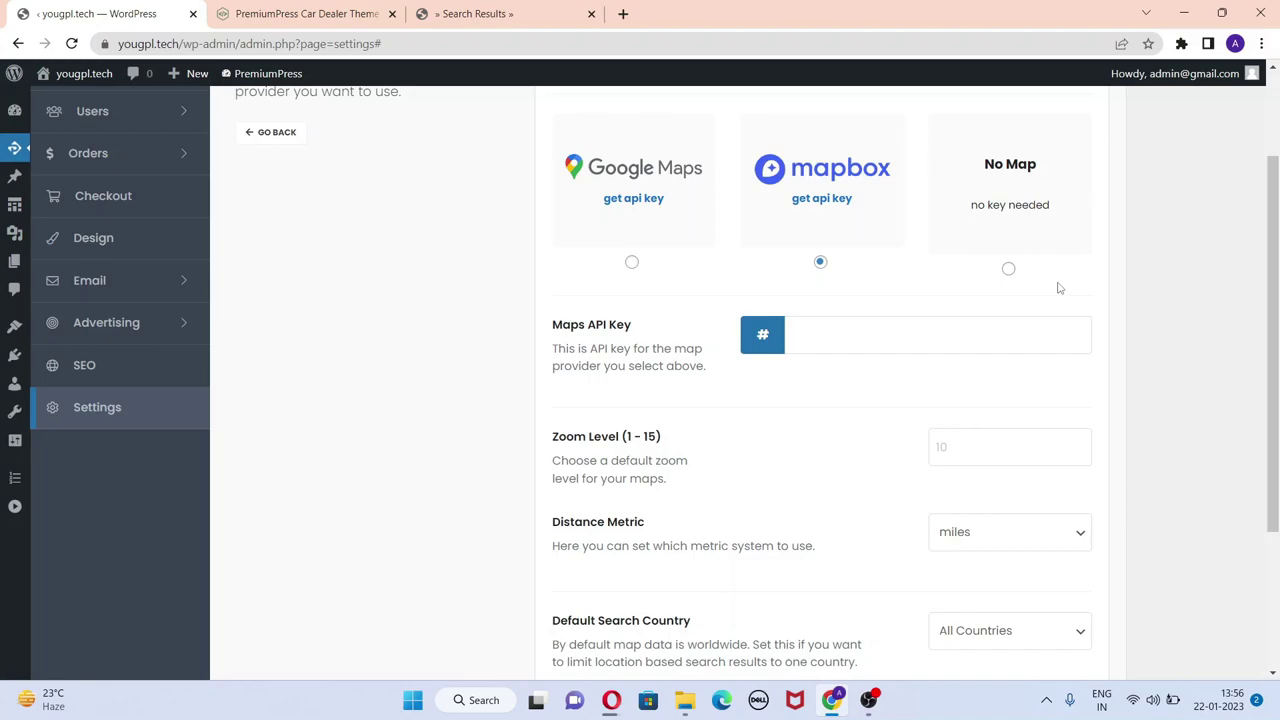
pyautogui.scroll(-10, 259, 225)
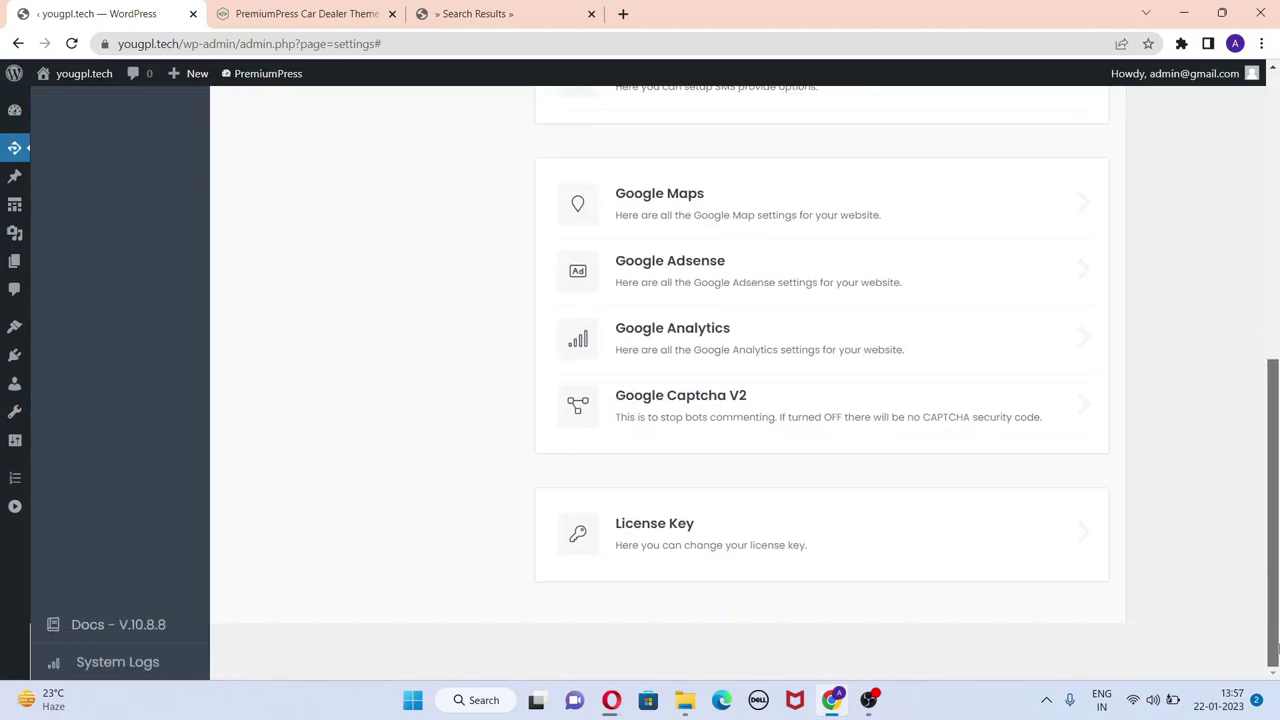
# - Try switching on Google Adsense in the website settings and return to the Settings overview
pyautogui.click(783, 265)
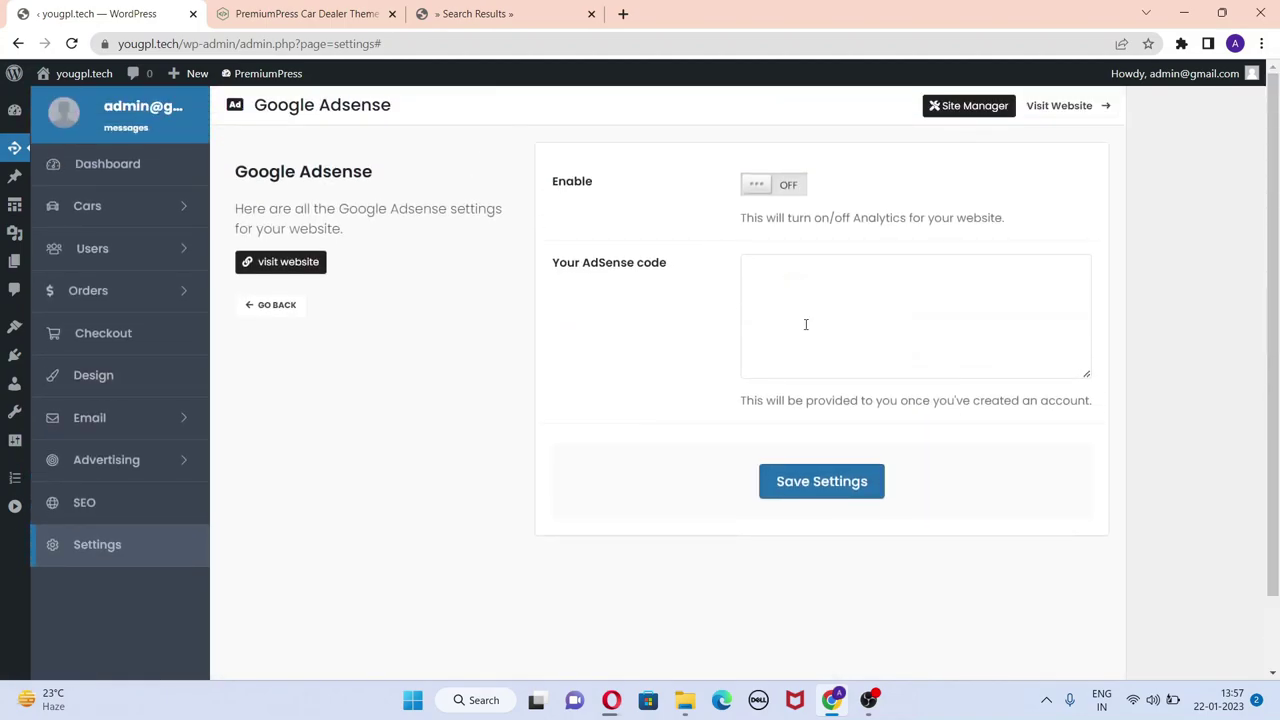
pyautogui.click(787, 185)
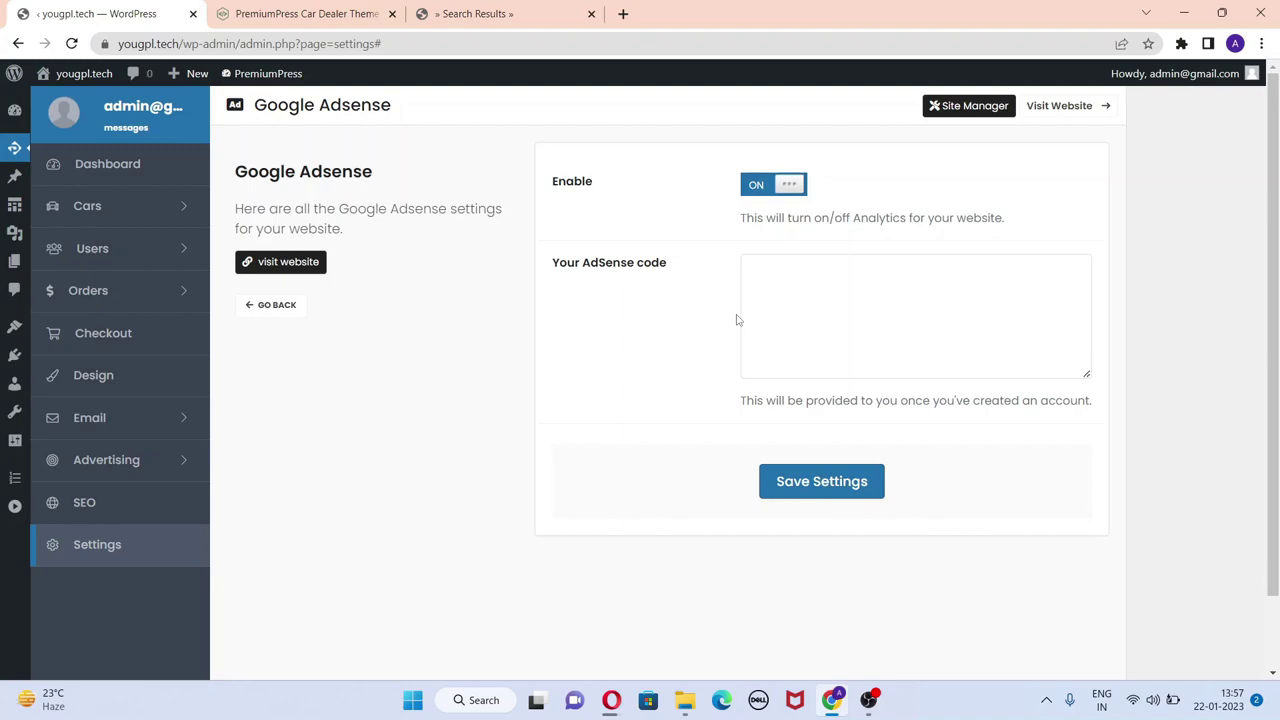
pyautogui.click(276, 311)
# - Visit the live car dealer website and look through its home page from the banner to the footer
pyautogui.moveTo(86, 74)
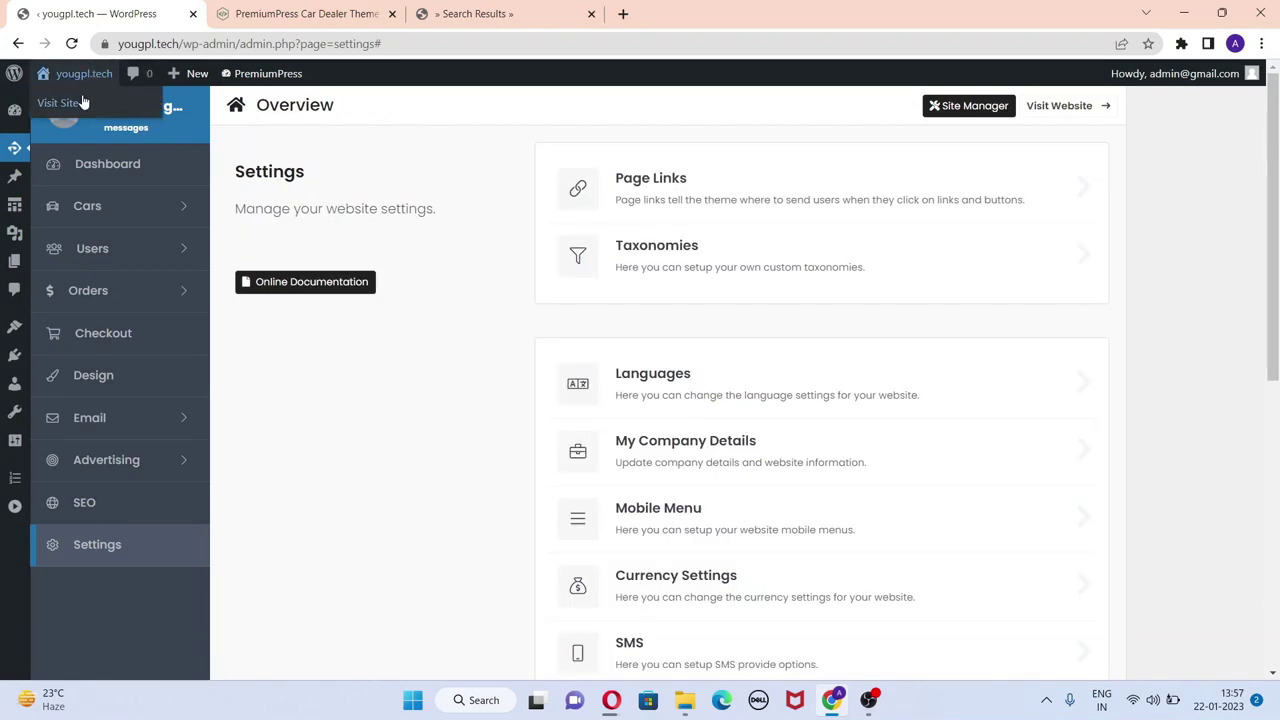
pyautogui.click(84, 100)
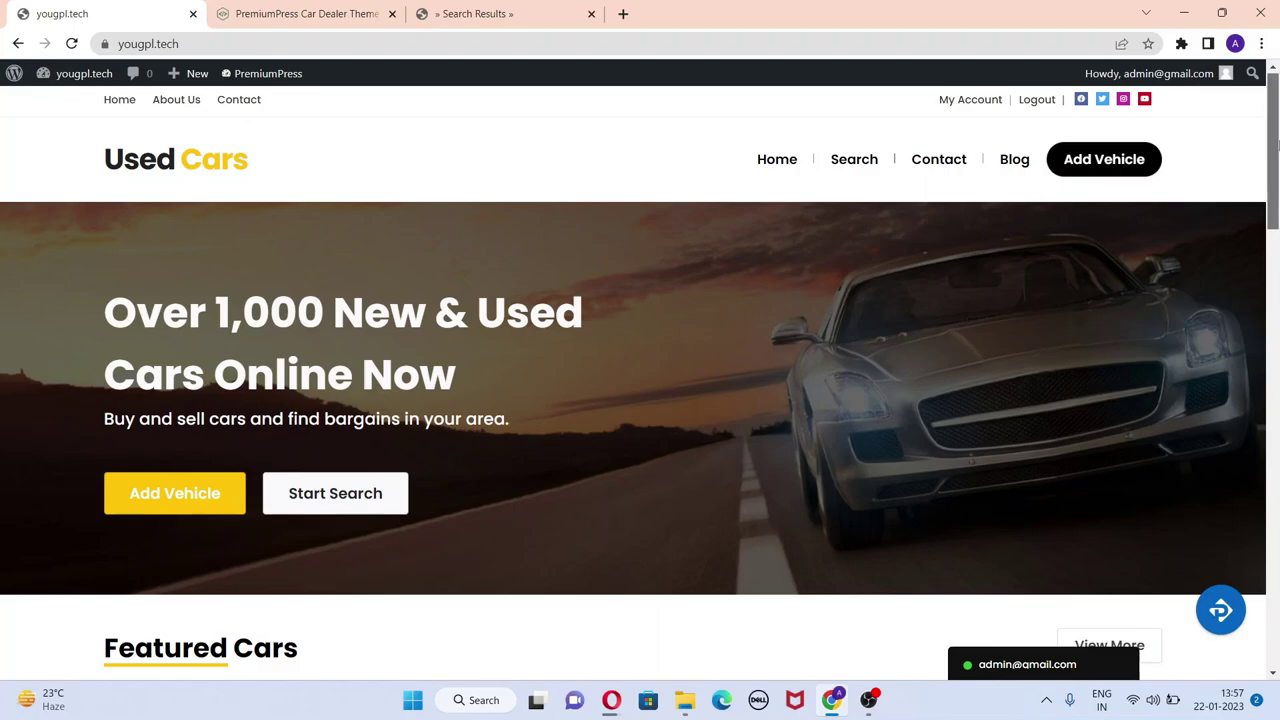
pyautogui.moveTo(1276, 146); pyautogui.dragTo(1276, 213)
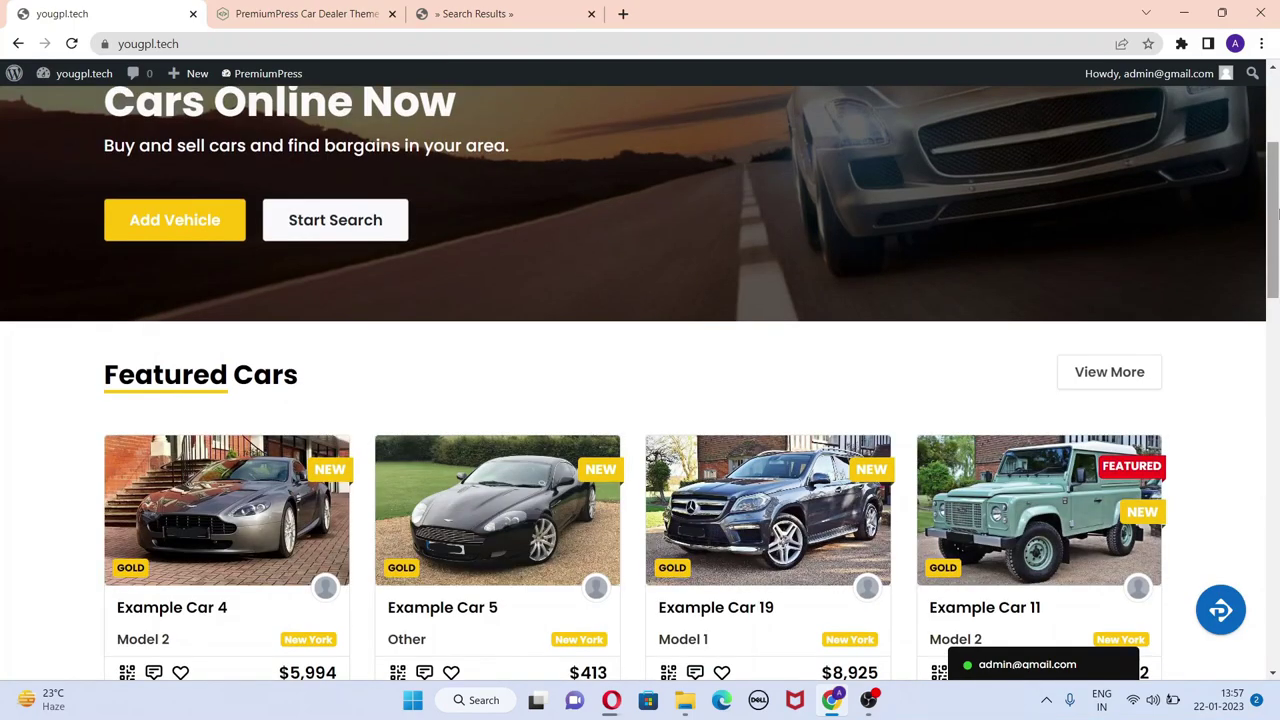
pyautogui.moveTo(1276, 213); pyautogui.dragTo(1276, 557)
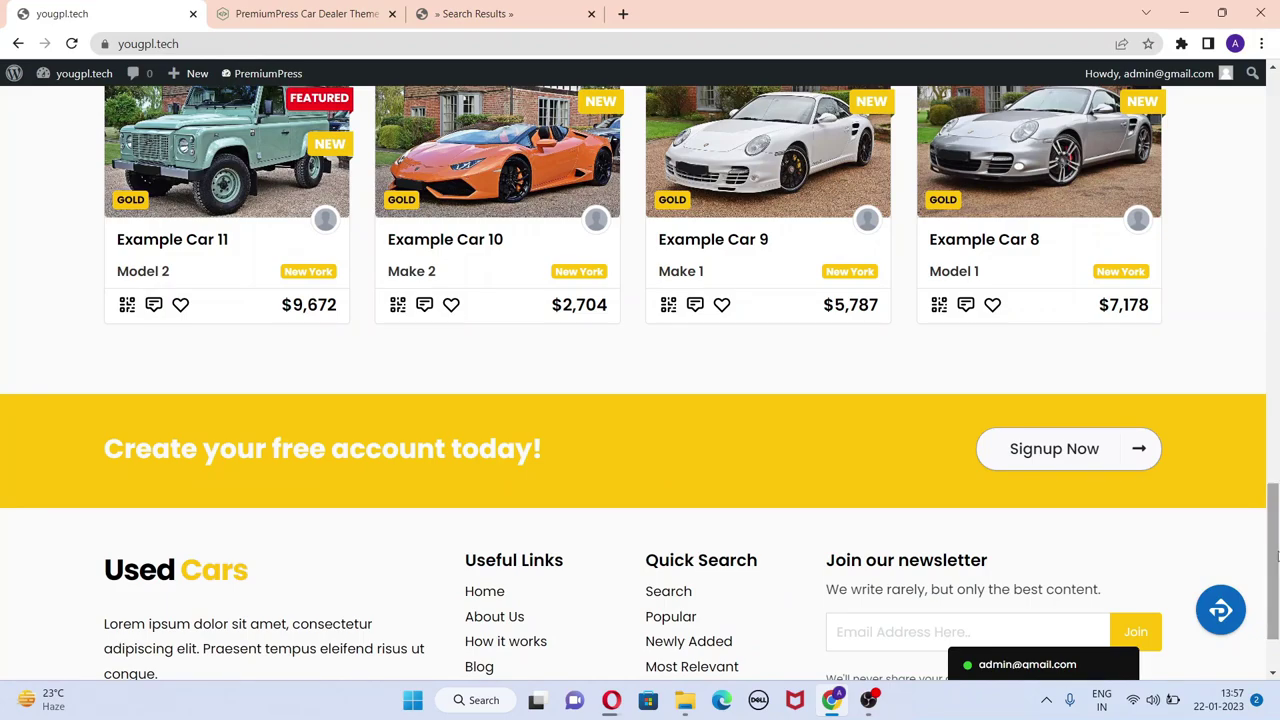
pyautogui.moveTo(1276, 557); pyautogui.dragTo(1277, 98)
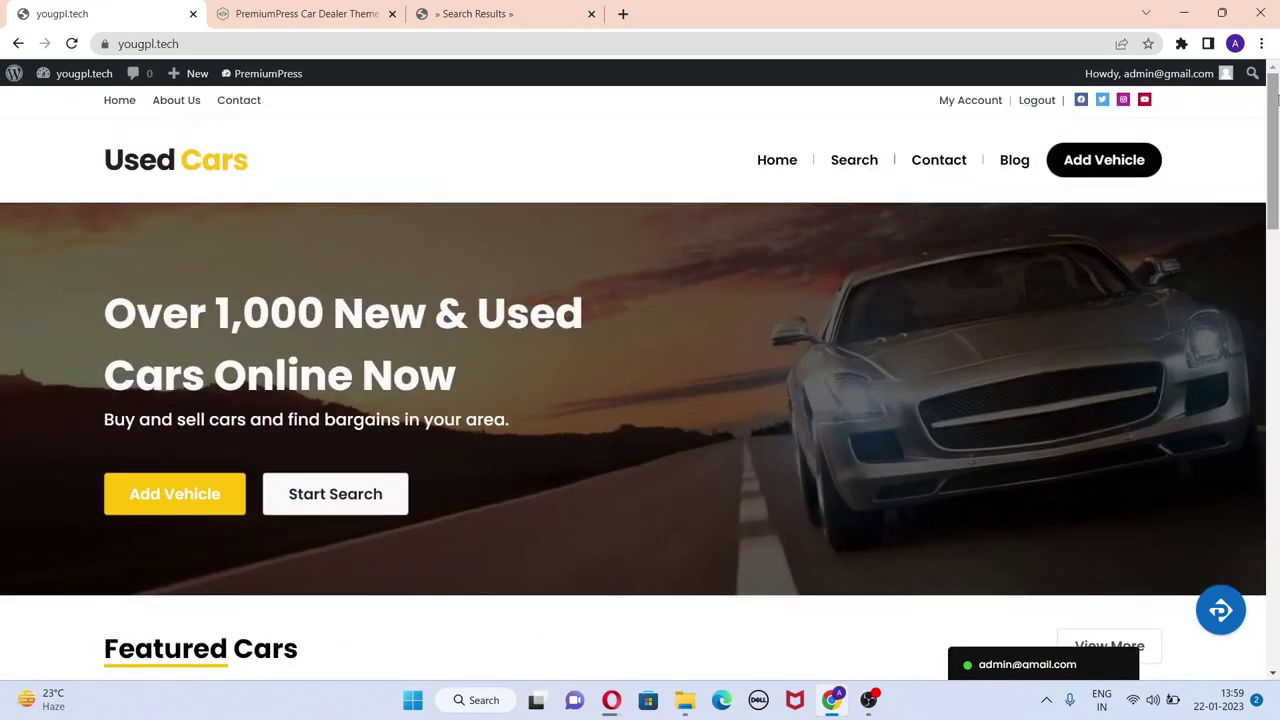